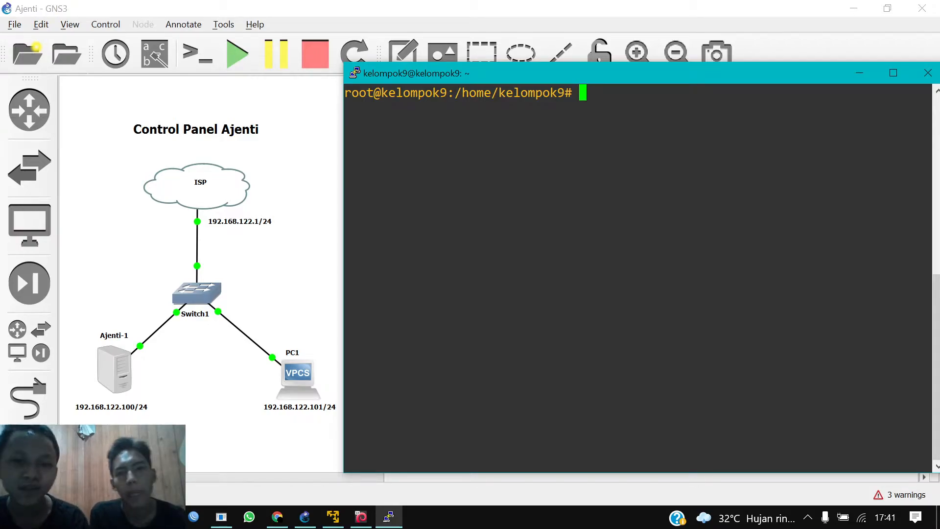
Step: List the network interfaces with 'ip address', confirming enp0s3 at 192.168.122.100/24
type("ip add")
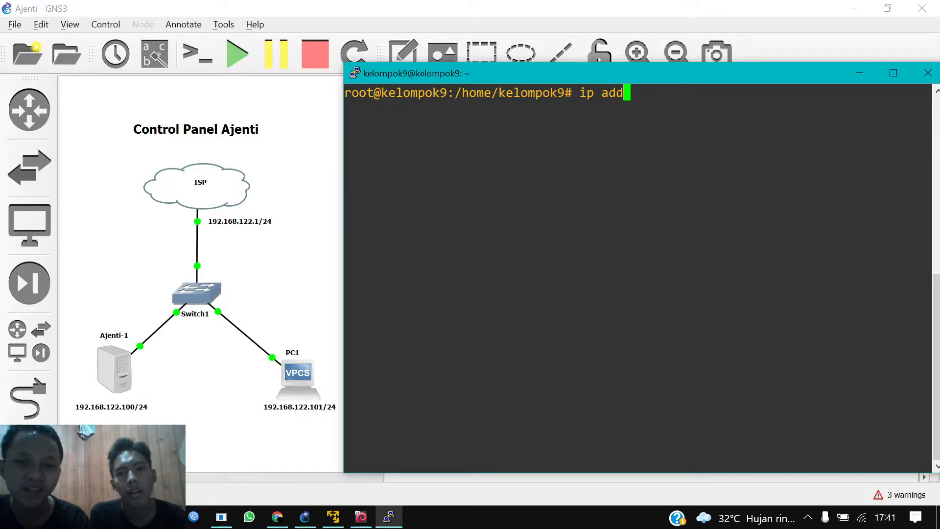
type("ress")
key("Return")
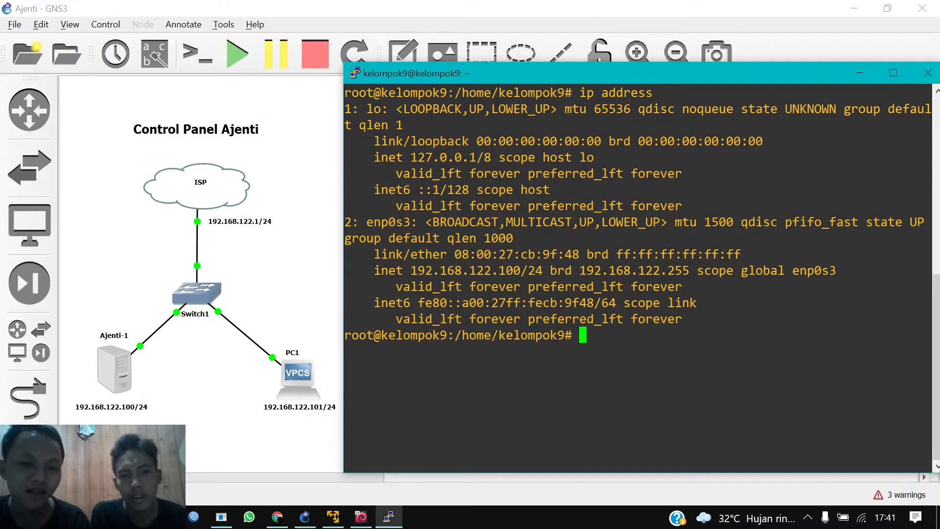
left_click_drag(410, 271, 528, 270)
left_click(526, 271)
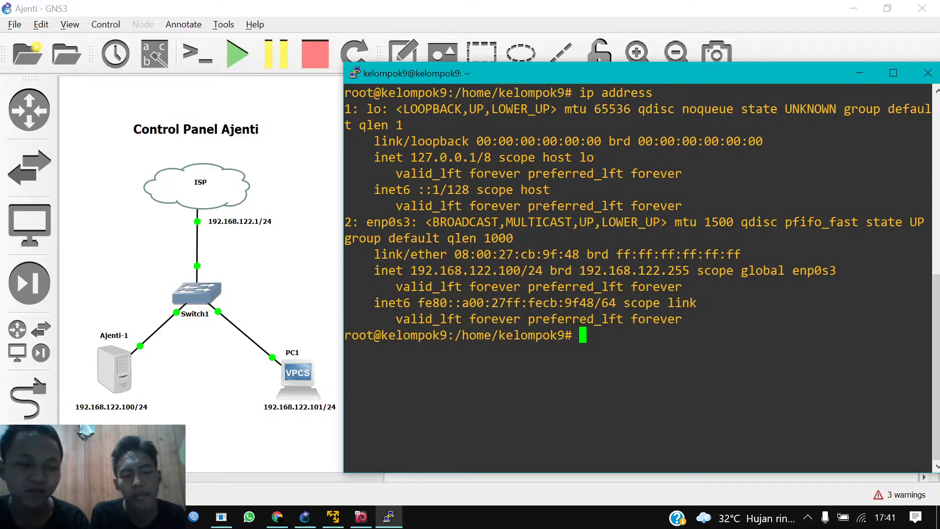
key("Return")
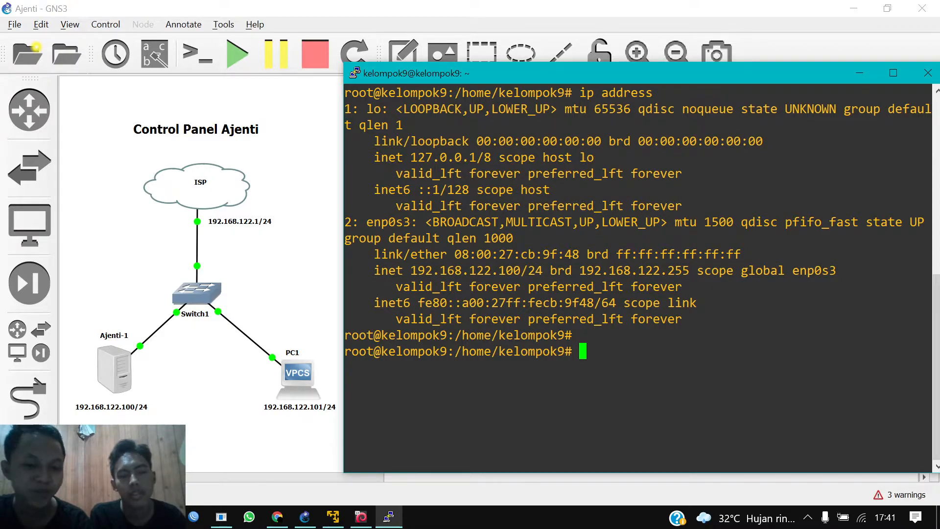
Step: Ping the gateway 192.168.122.1 and stop it after replies with 0% loss
type("ping ")
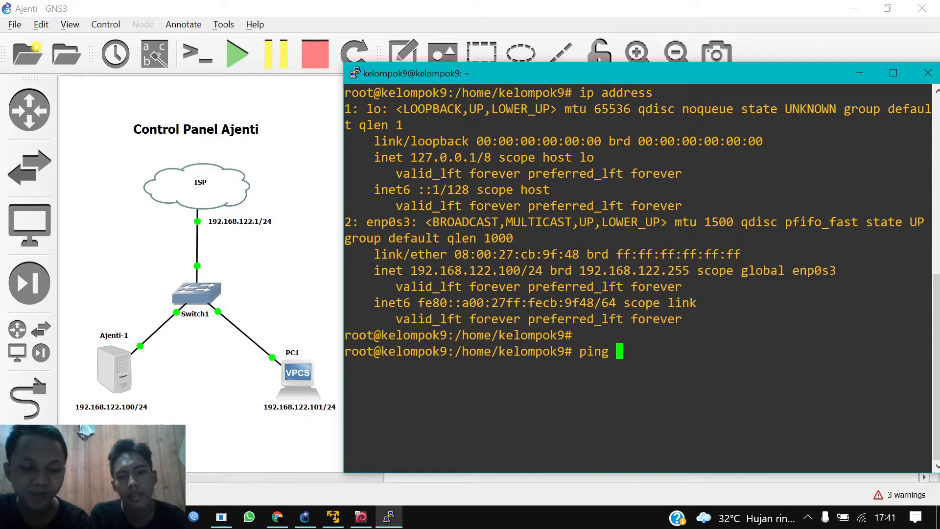
type("192")
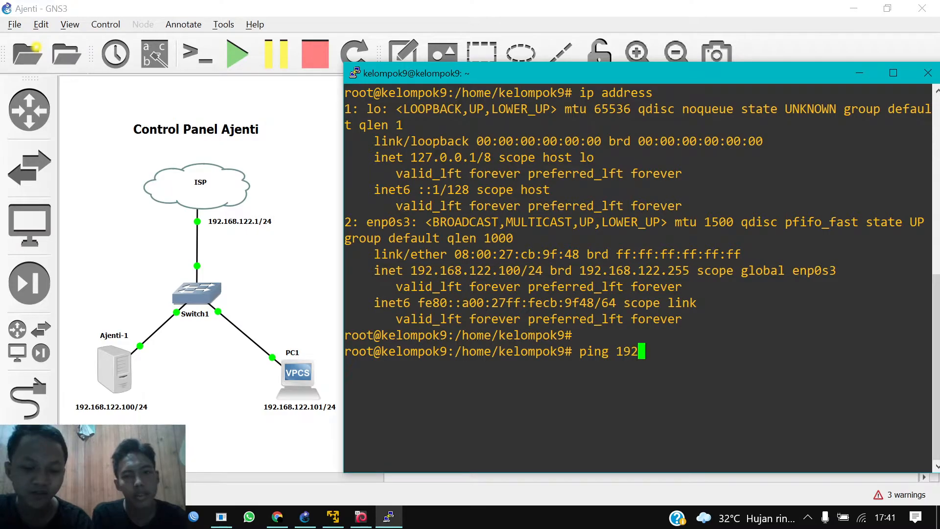
type(".168.122.11")
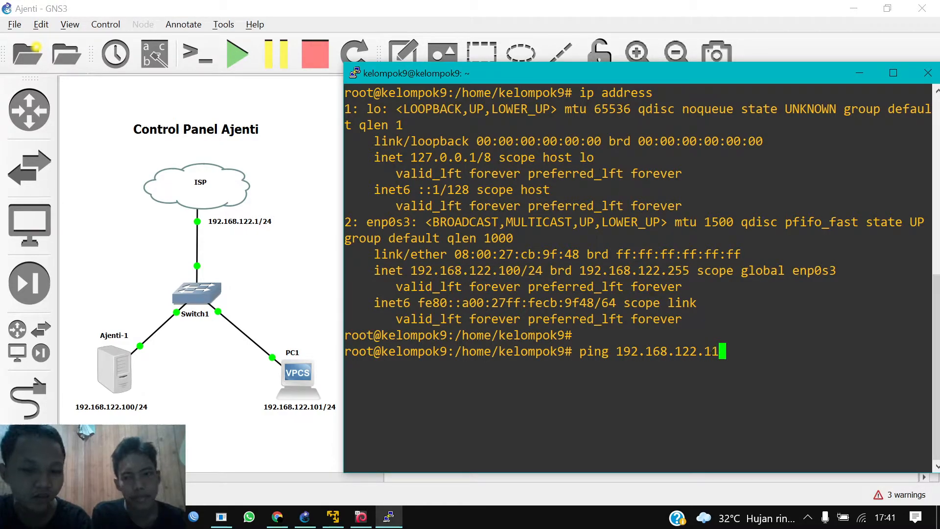
key("BackSpace")
key("Return")
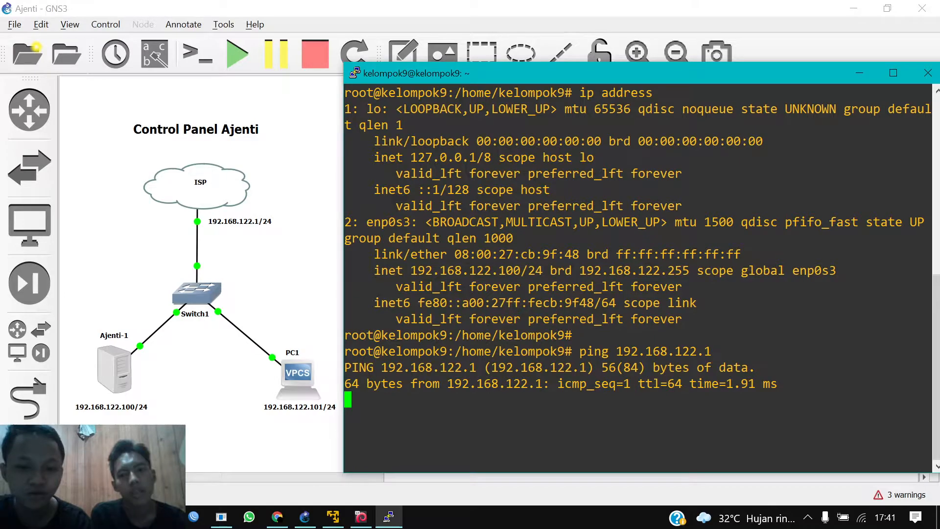
key("ctrl+c")
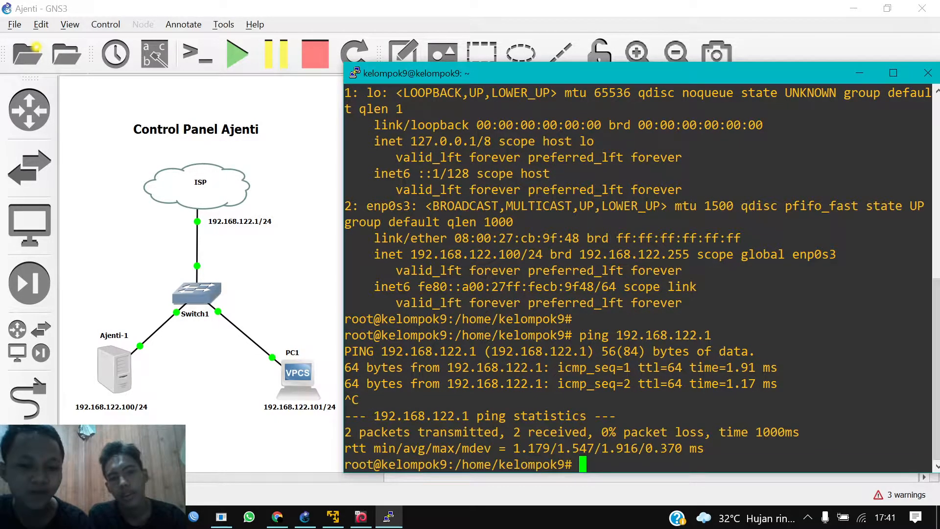
key("Return")
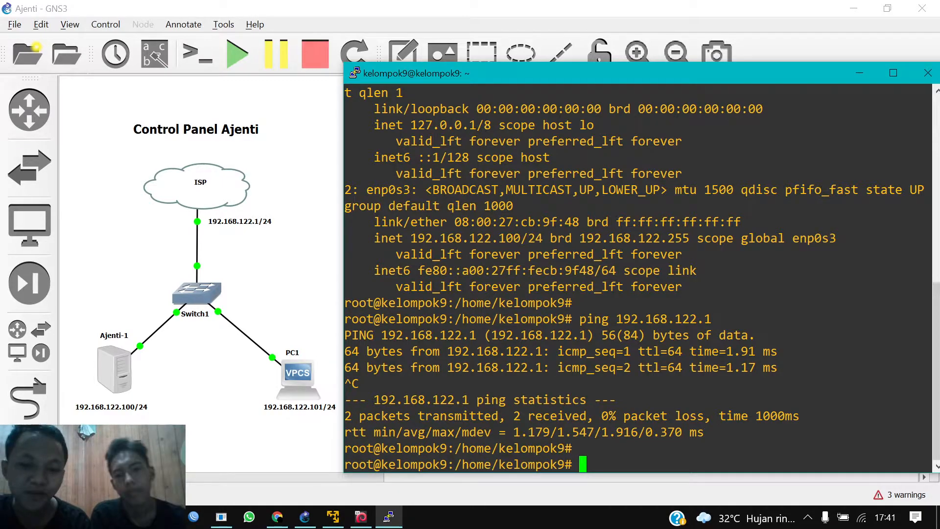
Step: Ping google.com, stopping after 4 replies with 0% loss, then begin typing 'cat /etc/apt/s'
type("p")
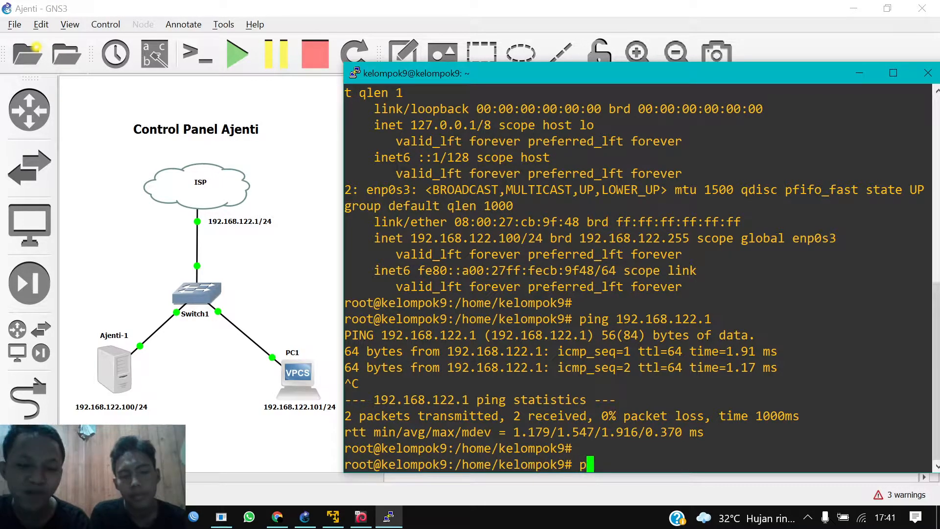
key("BackSpace")
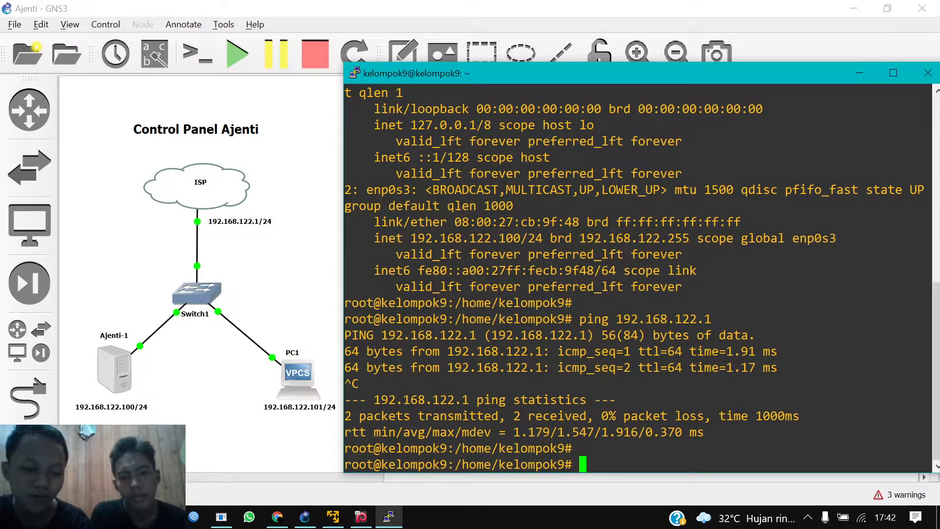
type("ping ")
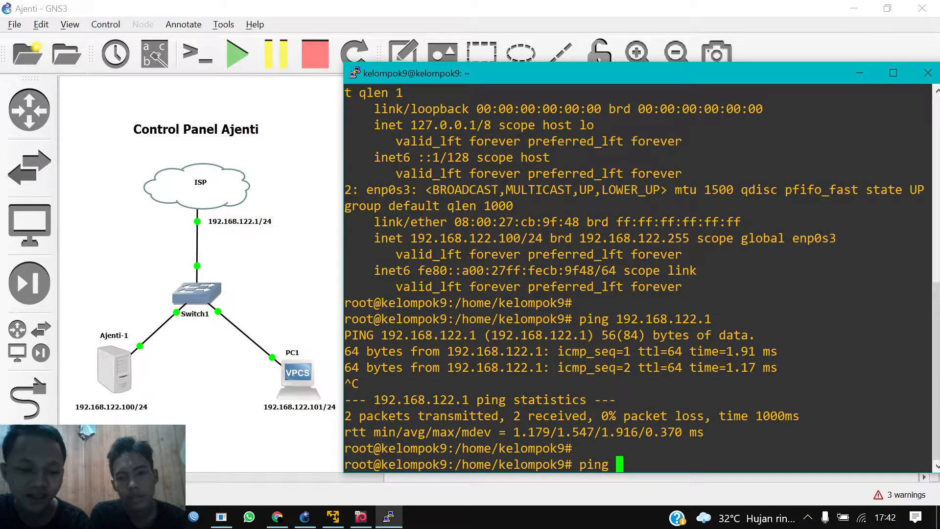
type("google.com")
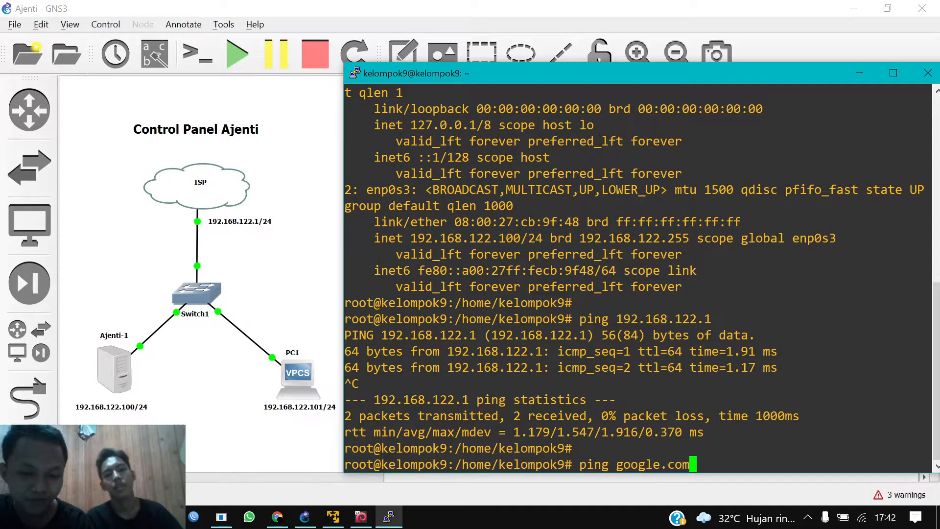
key("Return")
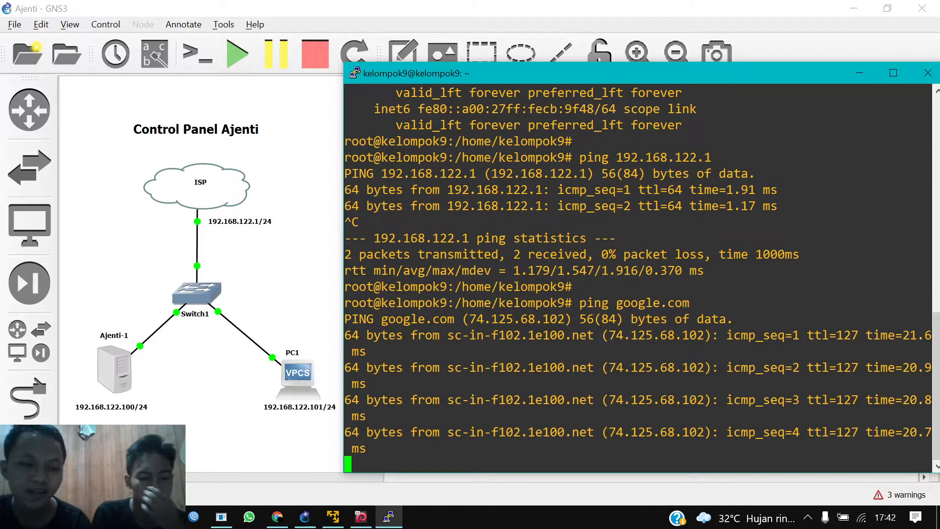
key("ctrl+c")
key("Return")
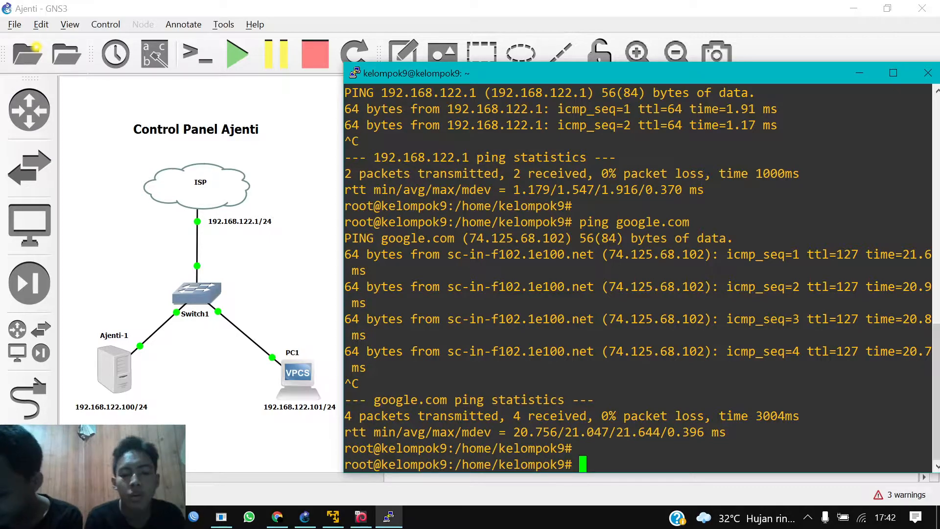
type("cat ")
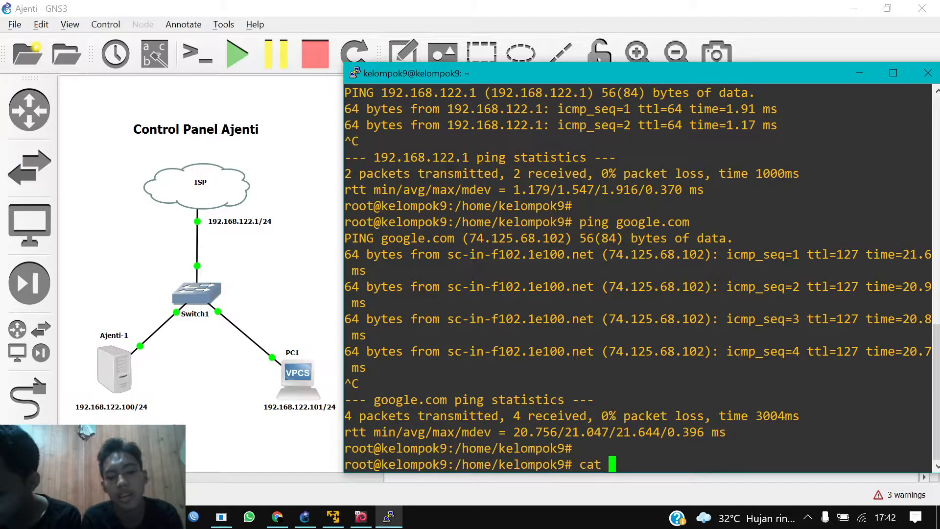
type("/etc")
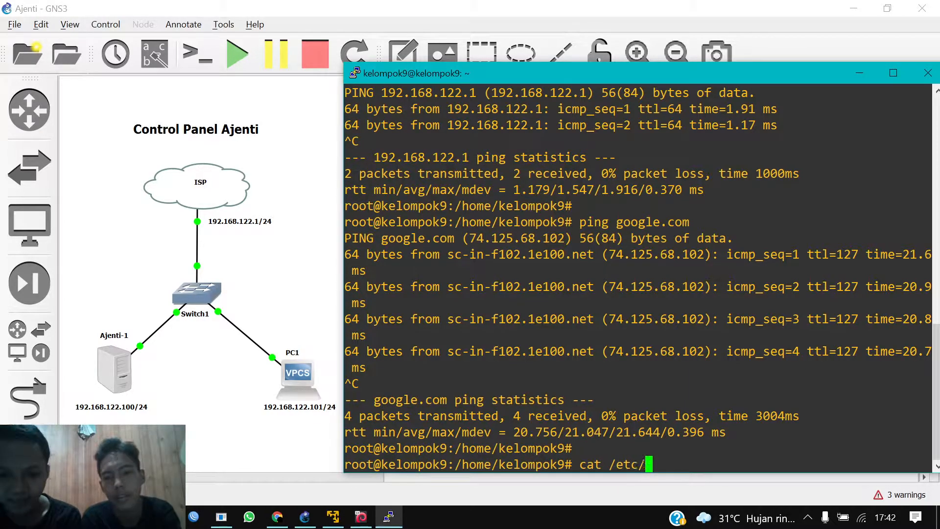
type("/apt/s")
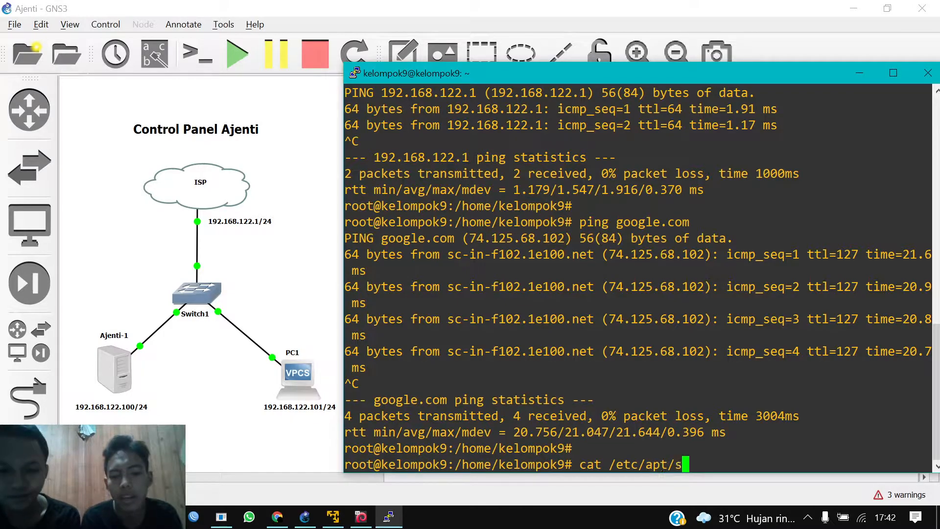
Step: Print /etc/apt/sources.list, showing three kartolo stretch repositories, and enter the Ajenti key wget command
key("Tab")
key("Return")
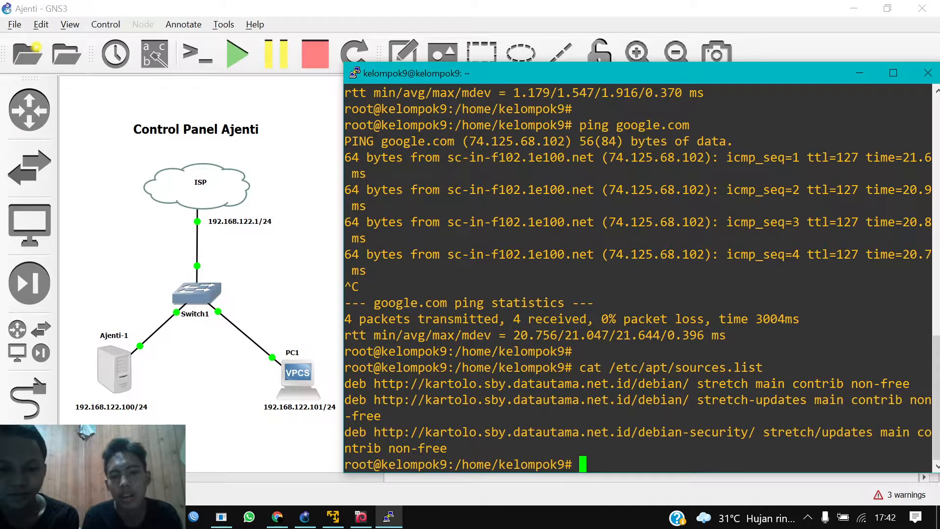
left_click_drag(345, 384, 617, 464)
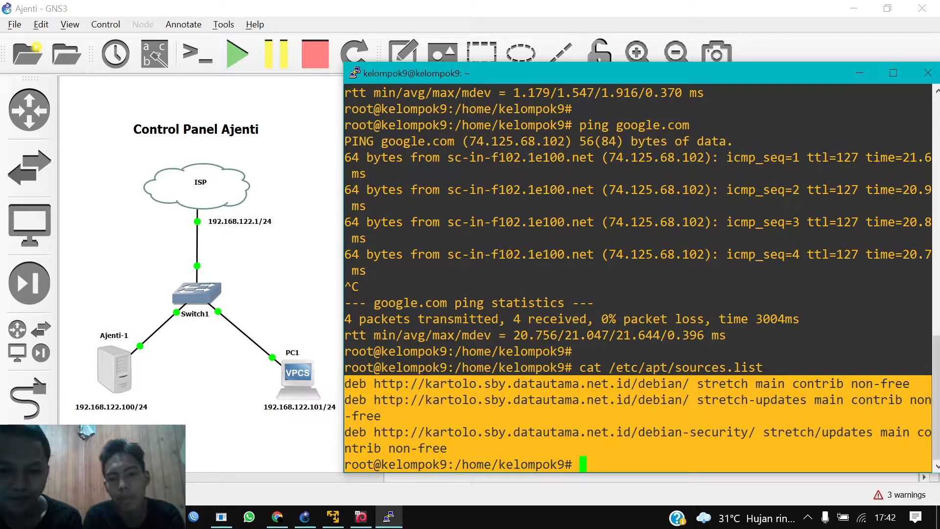
left_click(708, 335)
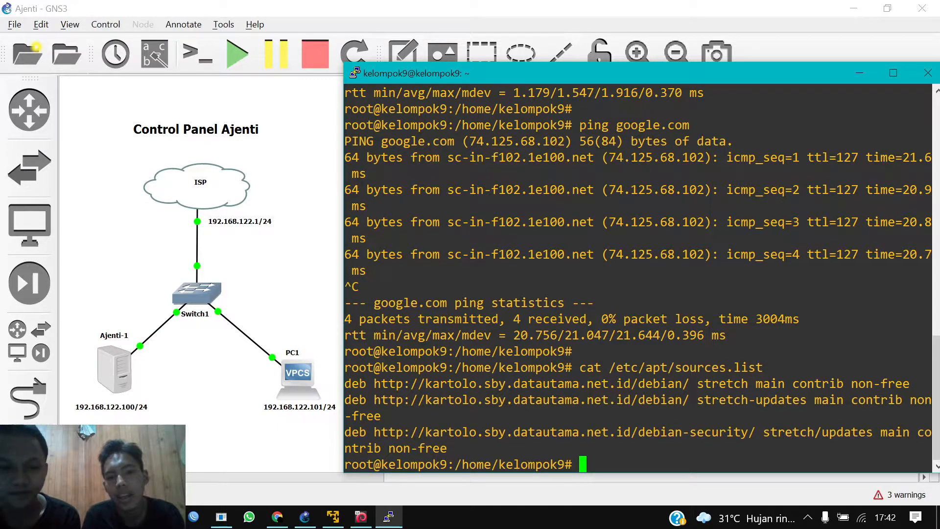
left_click_drag(447, 383, 631, 431)
left_click(631, 431)
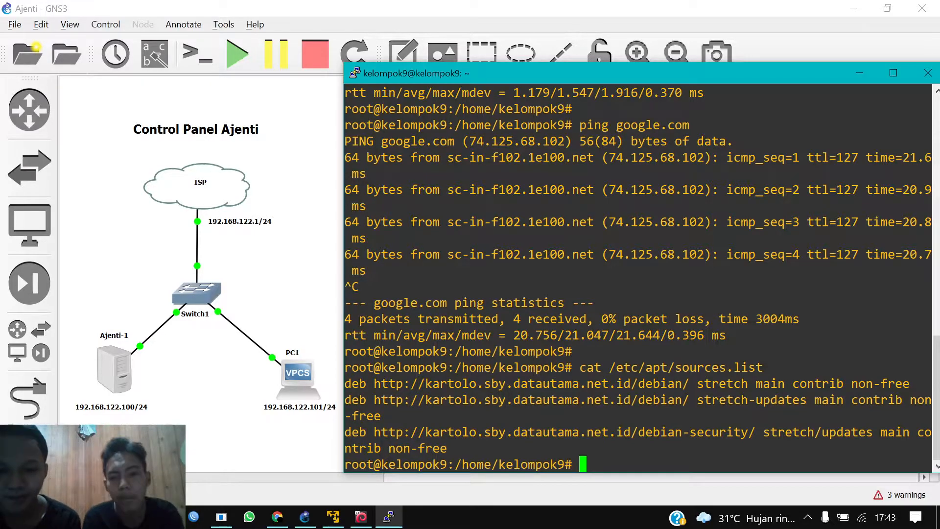
type("wget")
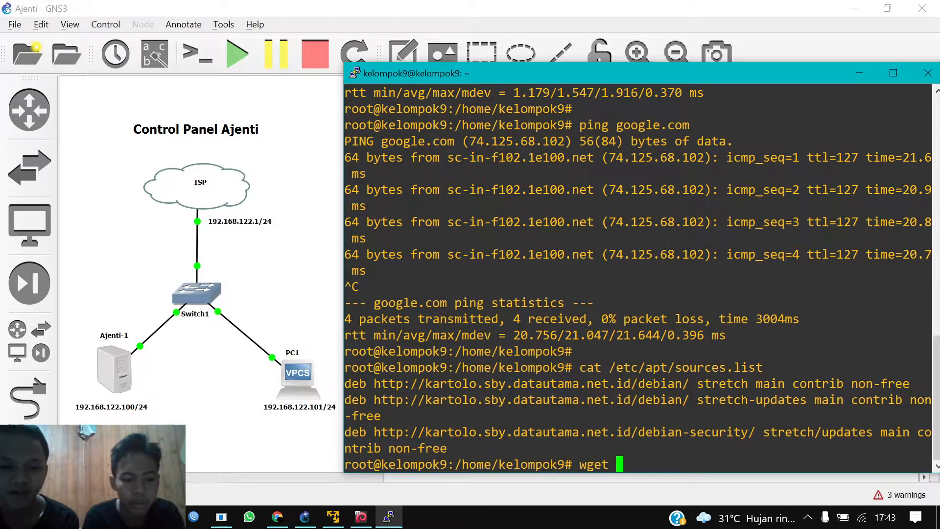
type(" http")
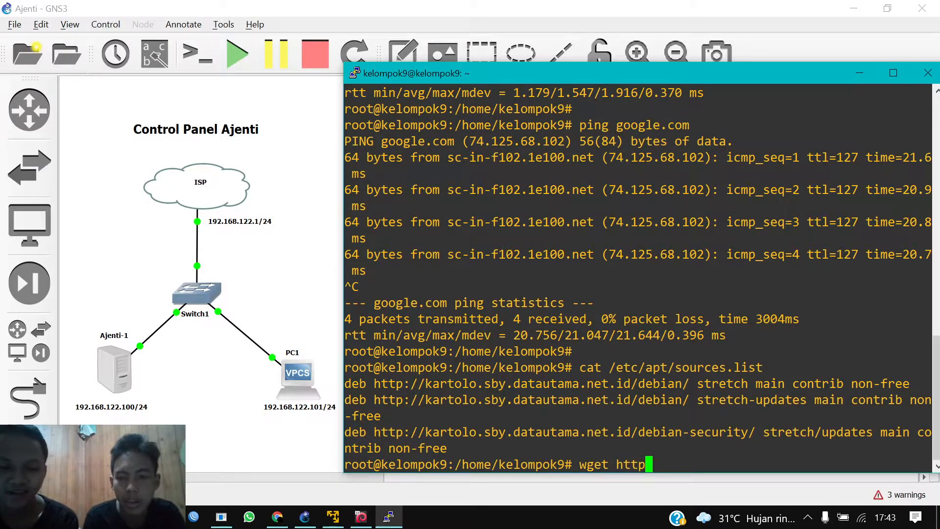
type("://")
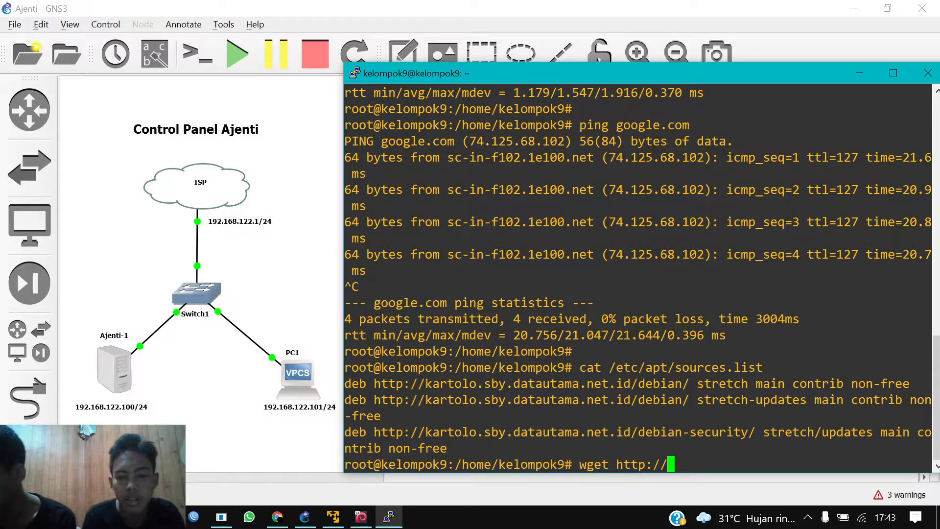
type("re")
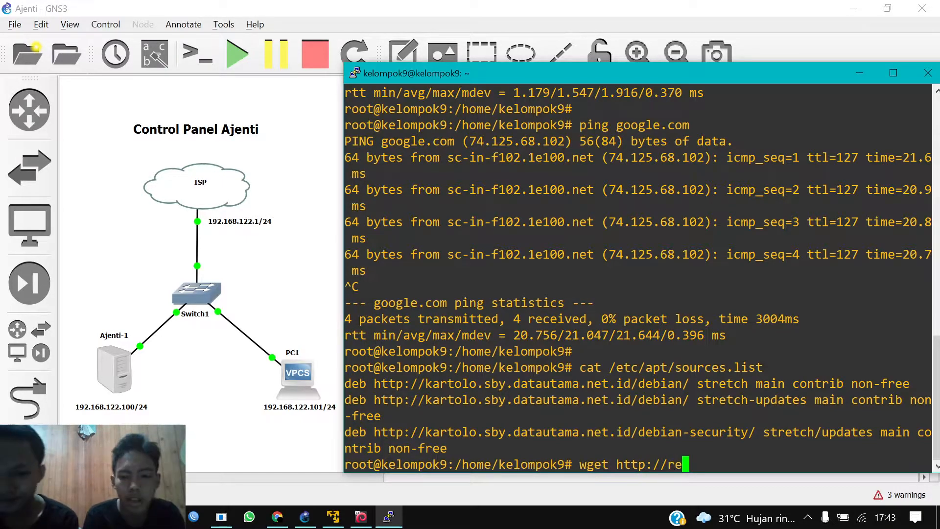
type("po.ajent")
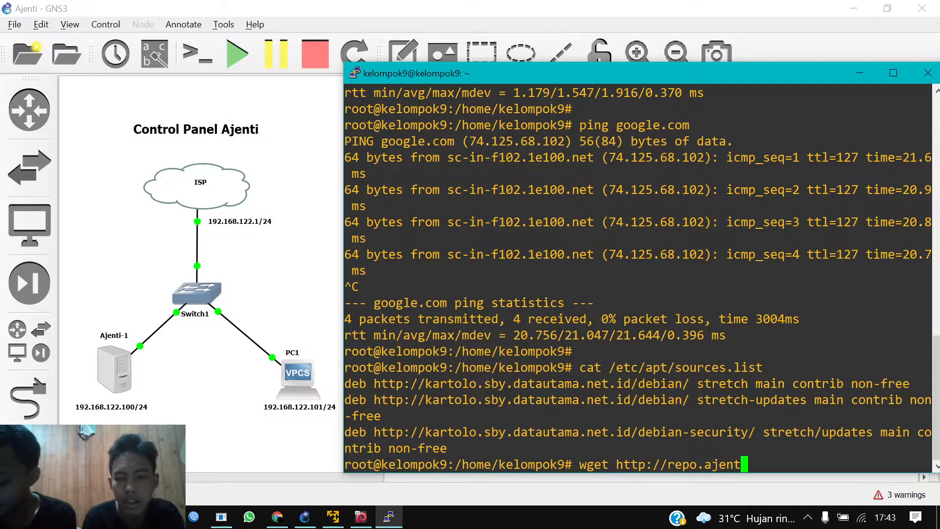
type("i.")
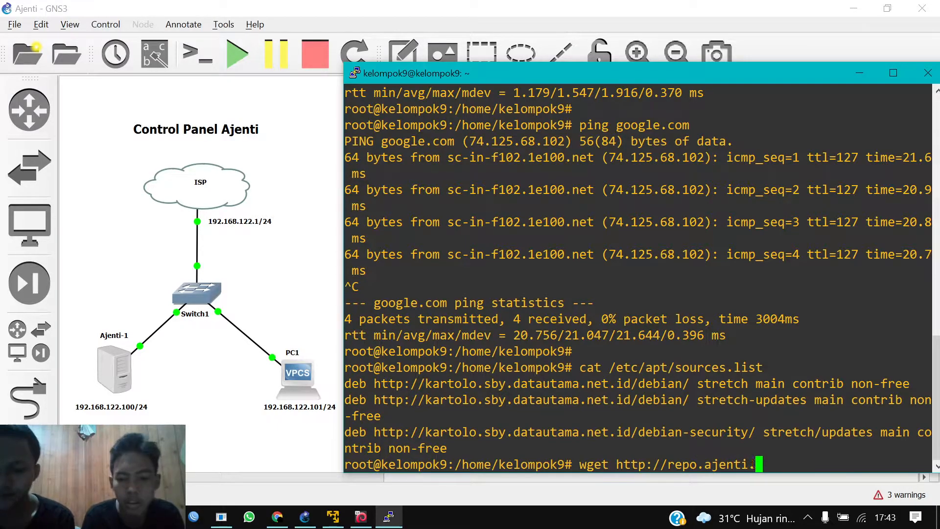
type("org/debian/key")
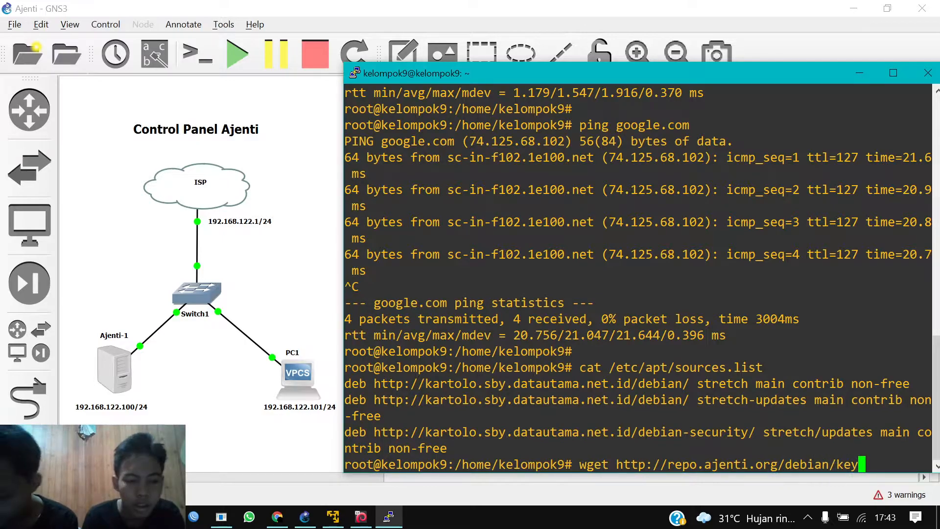
type(" -O")
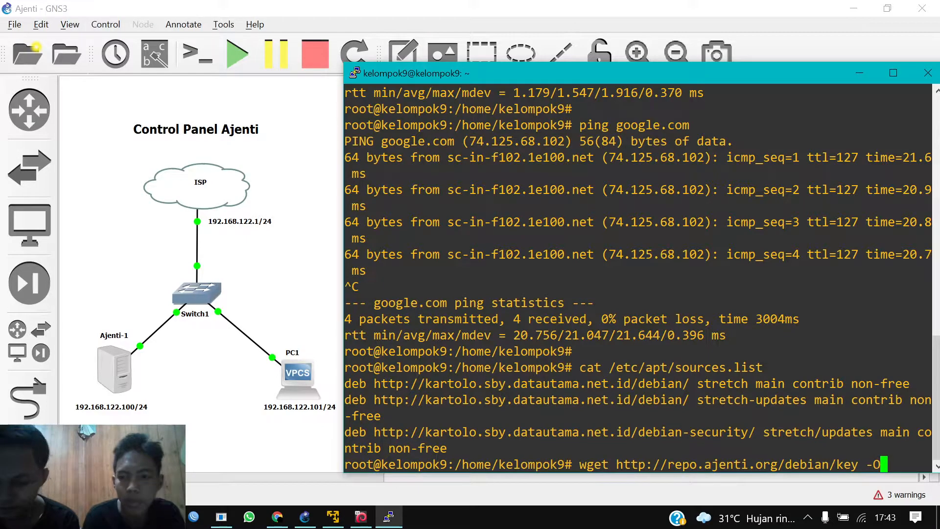
type("- |")
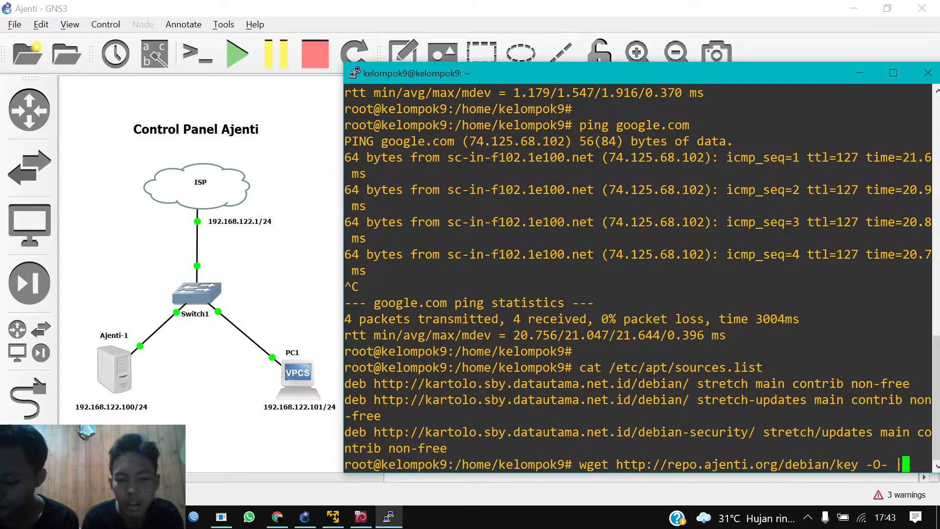
type(" apt")
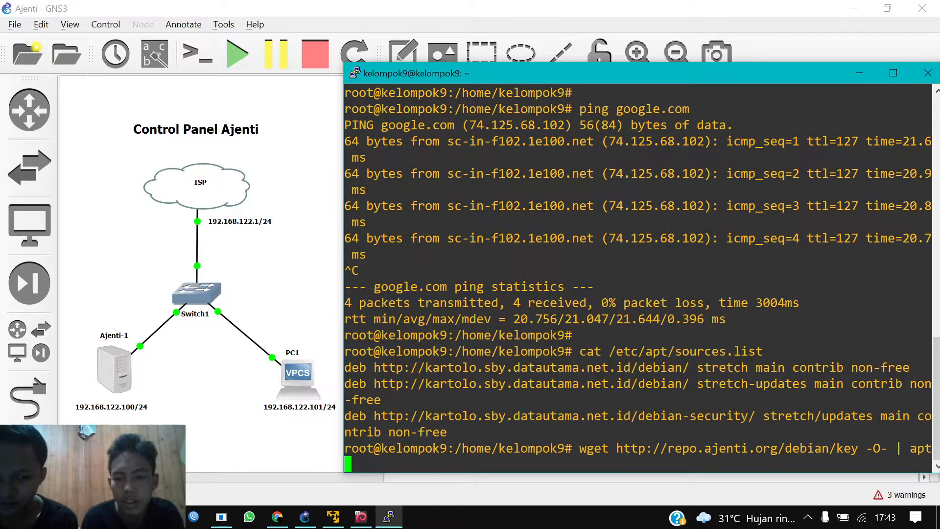
type("-key")
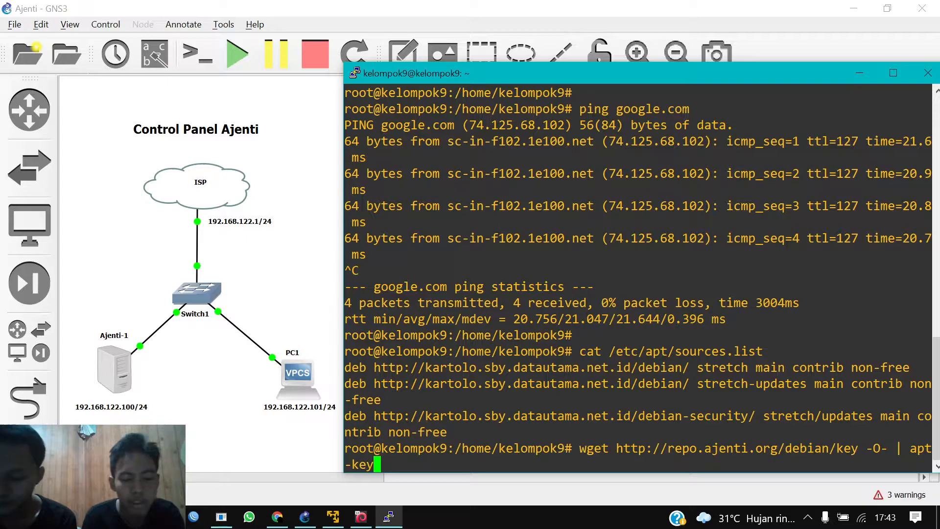
type(" add -")
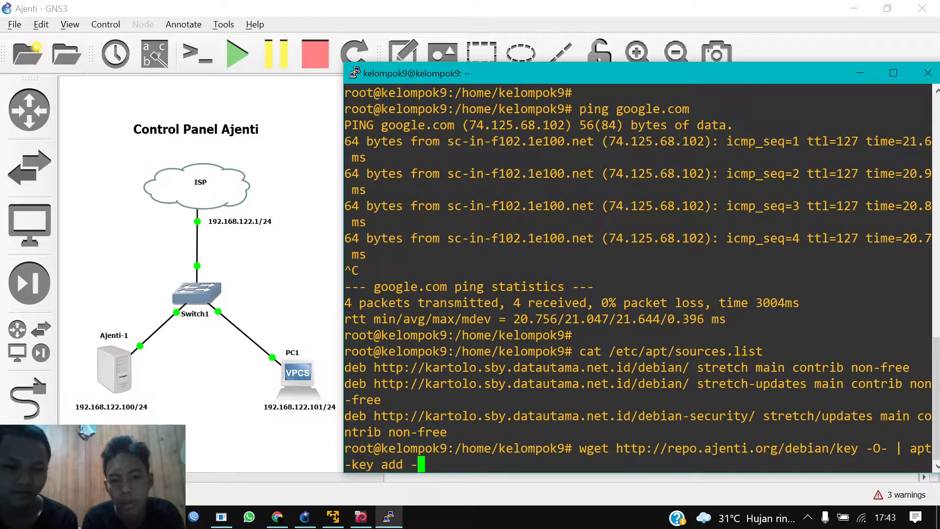
Step: Download the repo.ajenti.org signing key and add it with apt-key, which prints OK
key("Return")
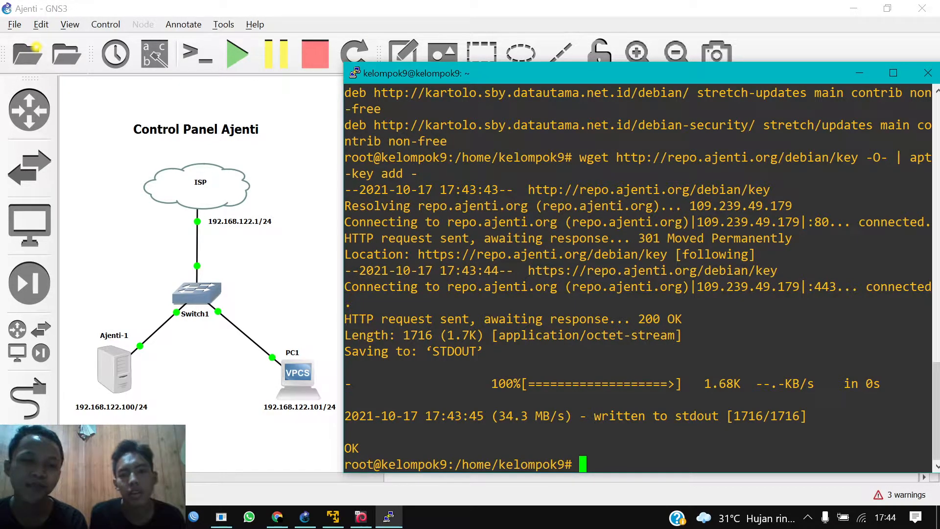
key("Return")
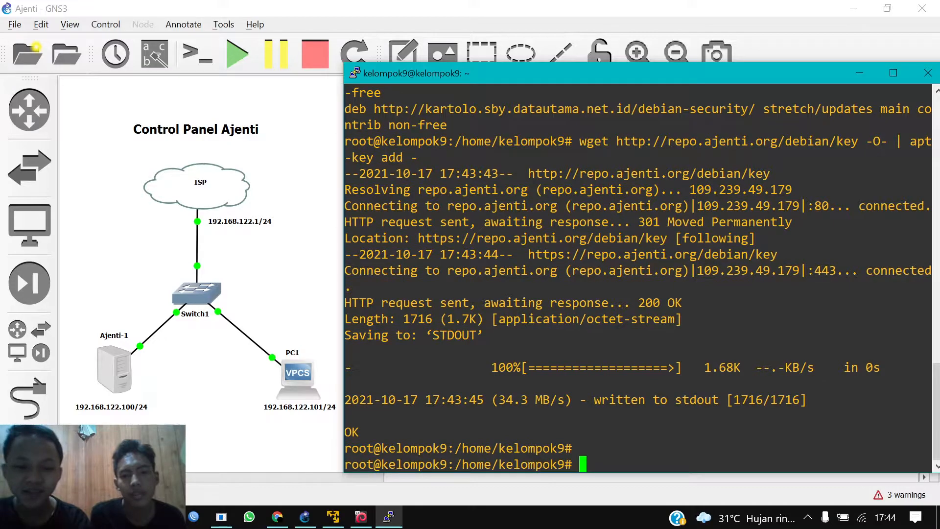
type("ec")
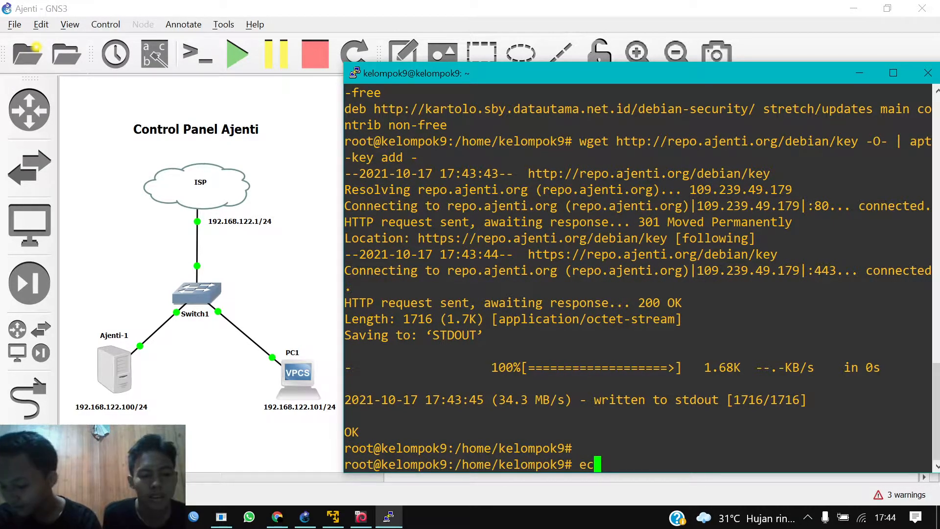
type("ho ")
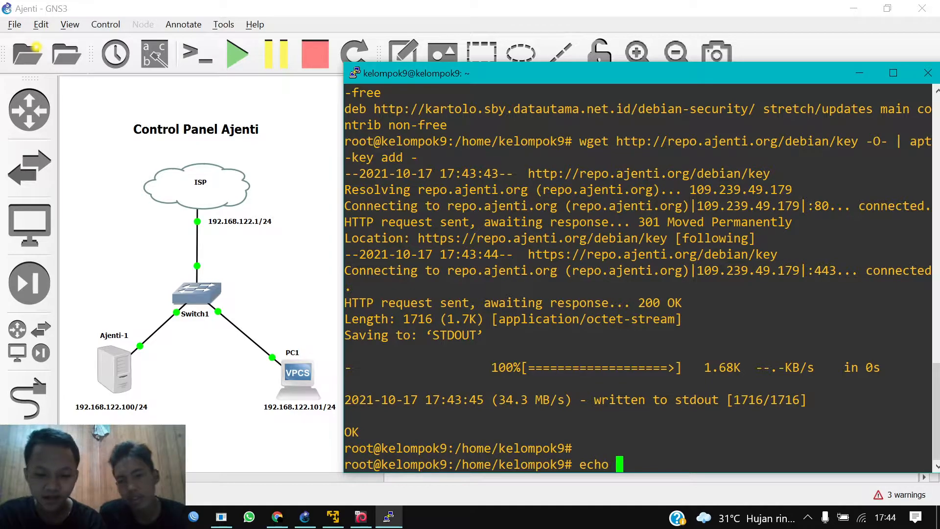
type("\"deb")
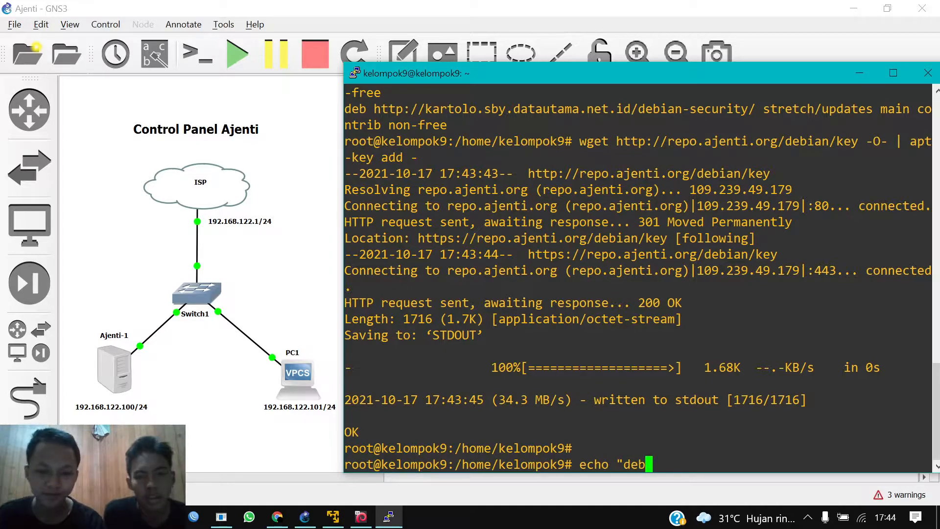
type(" htt")
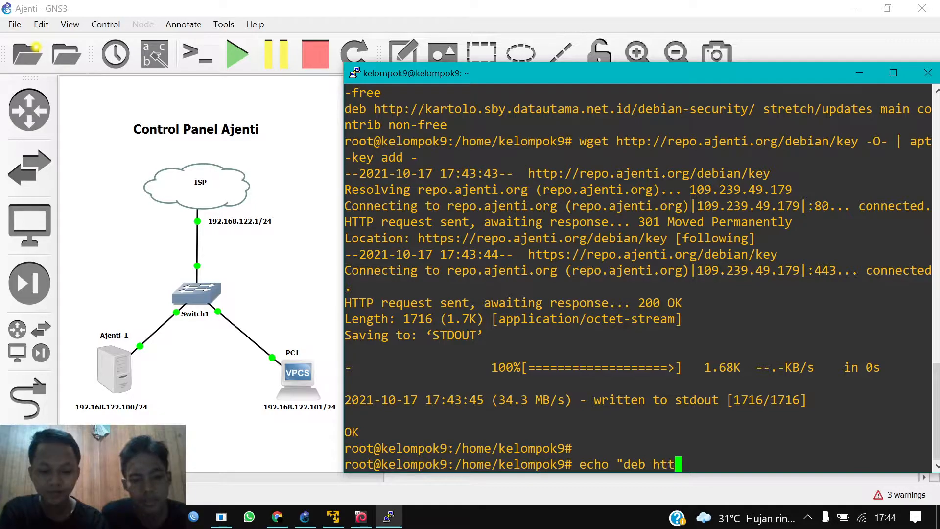
type("p:")
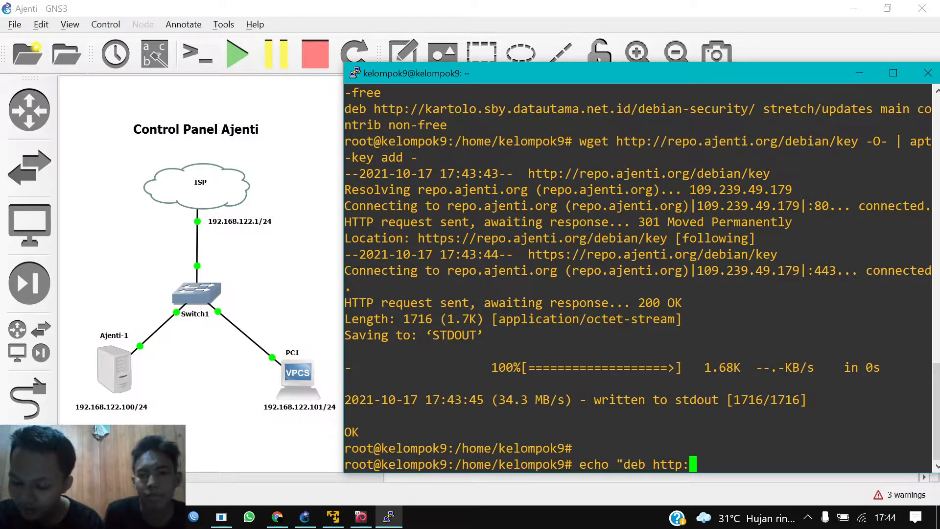
type("//repo")
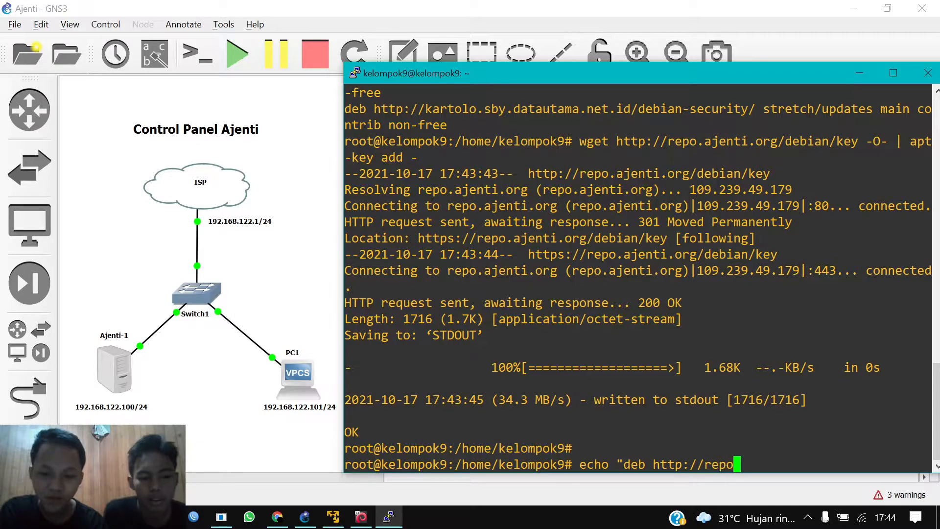
type(".ajenti")
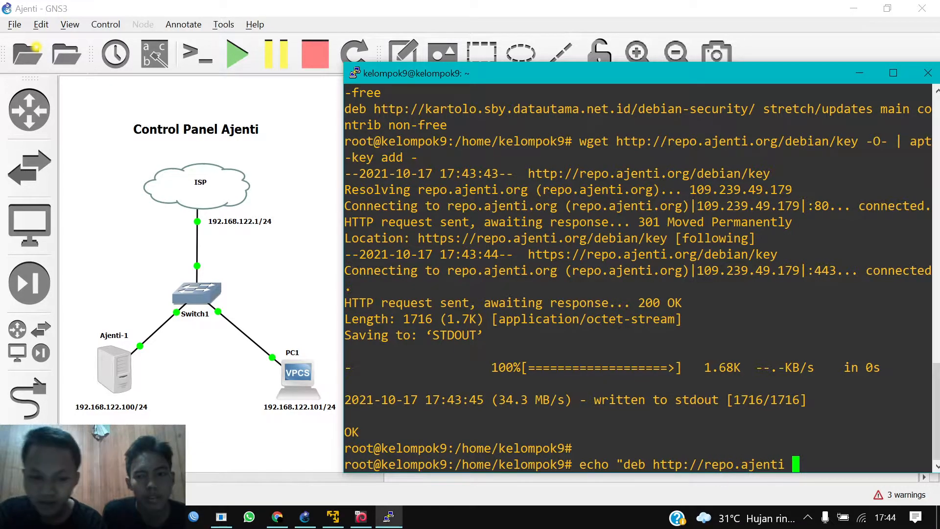
key("BackSpace")
type(".or")
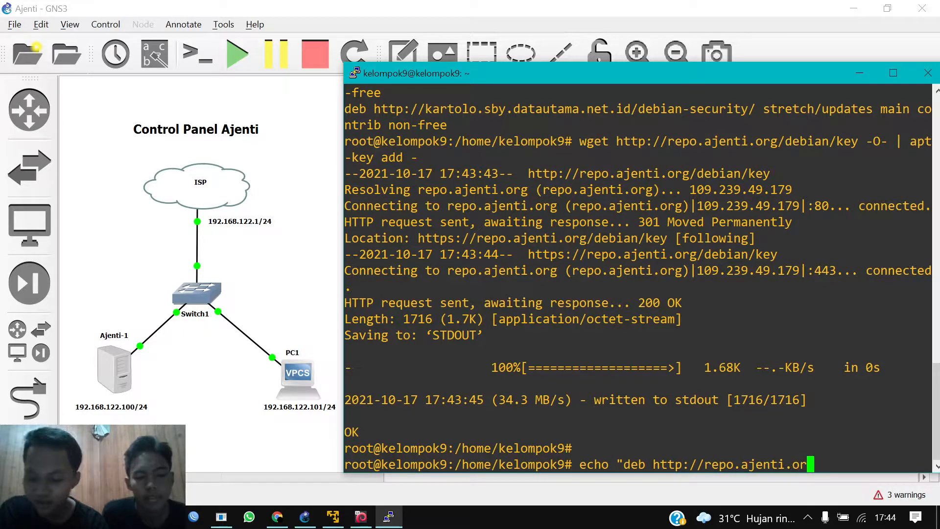
type("g/debia")
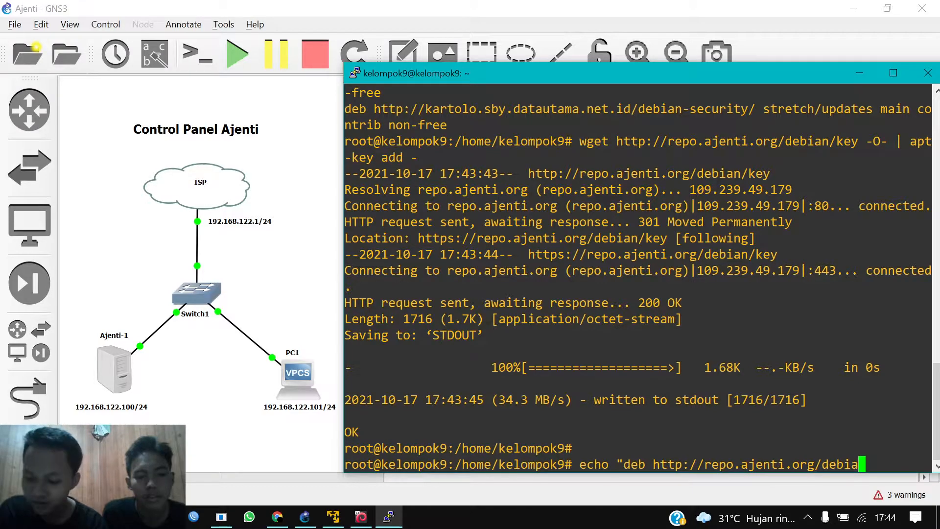
type("n")
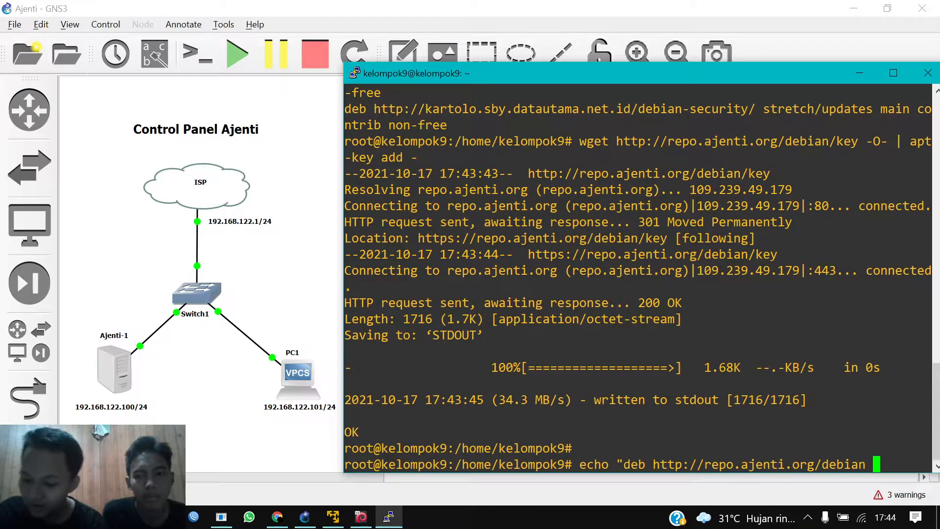
type("main main")
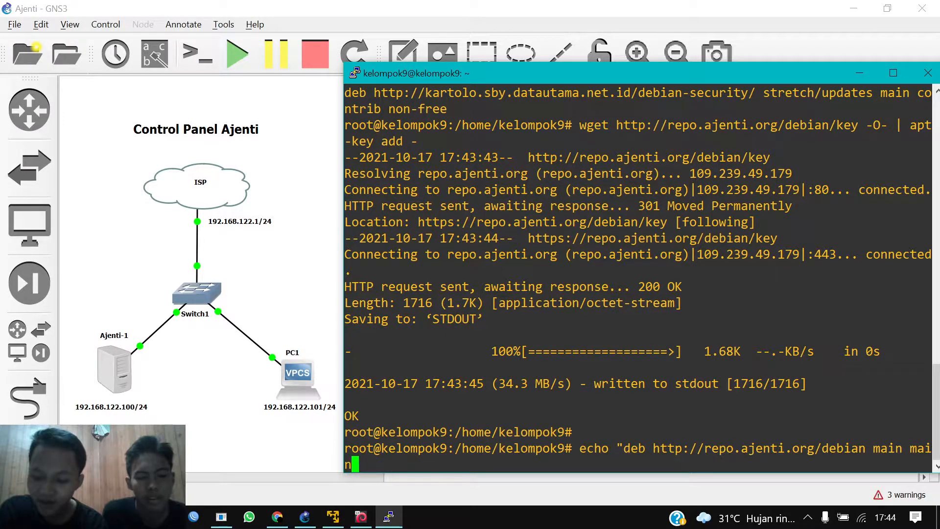
type(" debian")
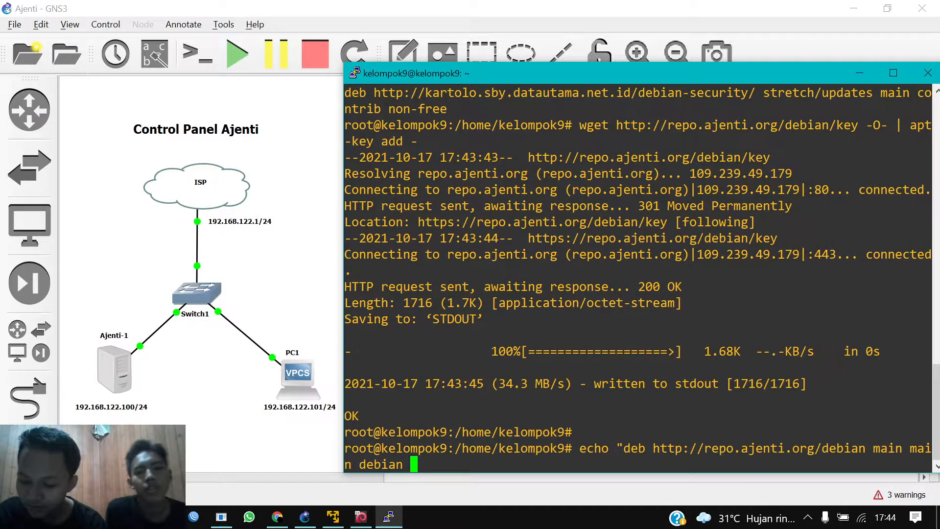
key("BackSpace")
type("\"")
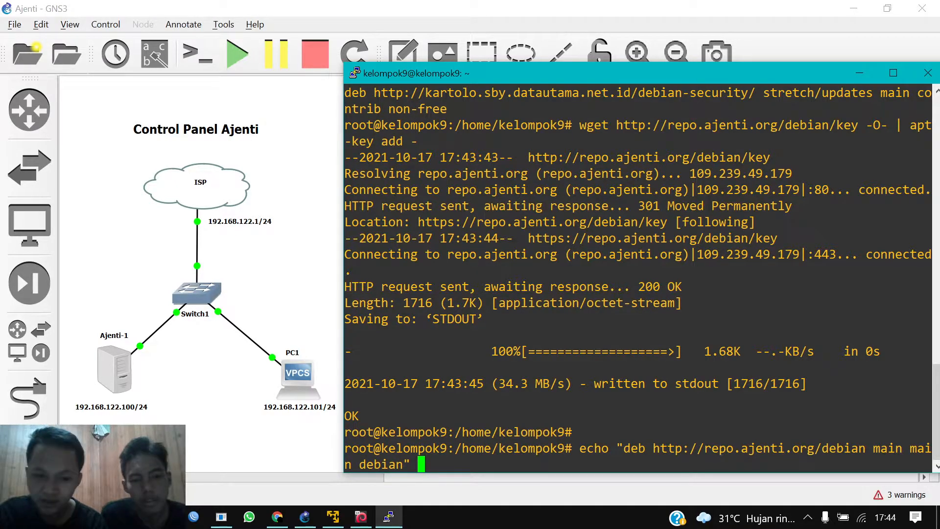
type(" |")
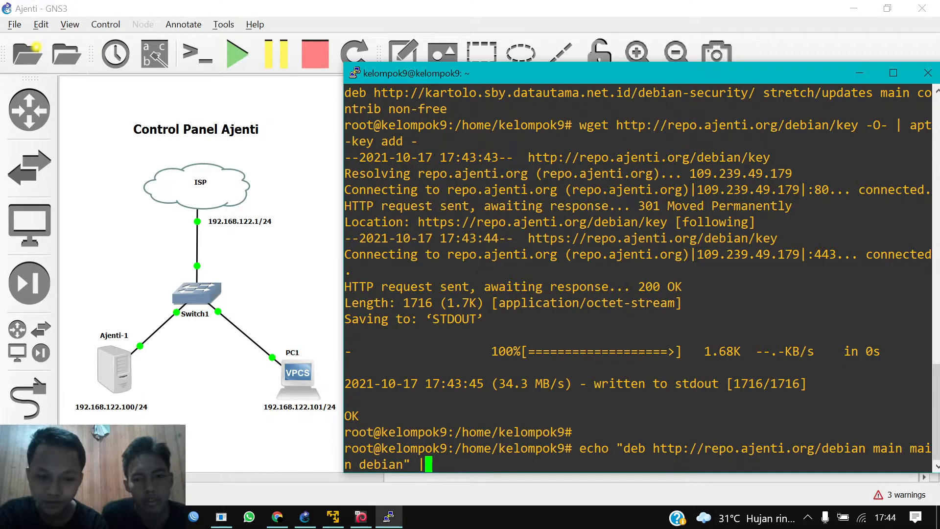
type(" tee -a ")
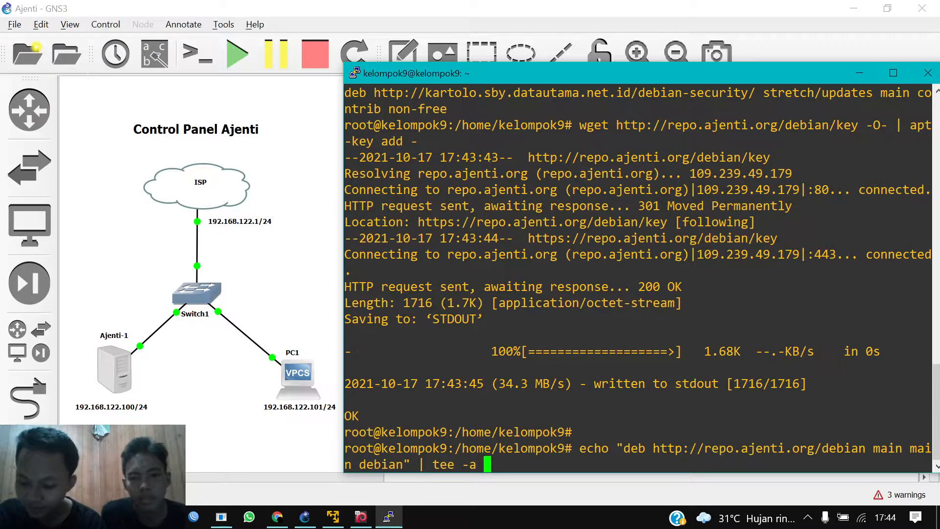
type("/etc/")
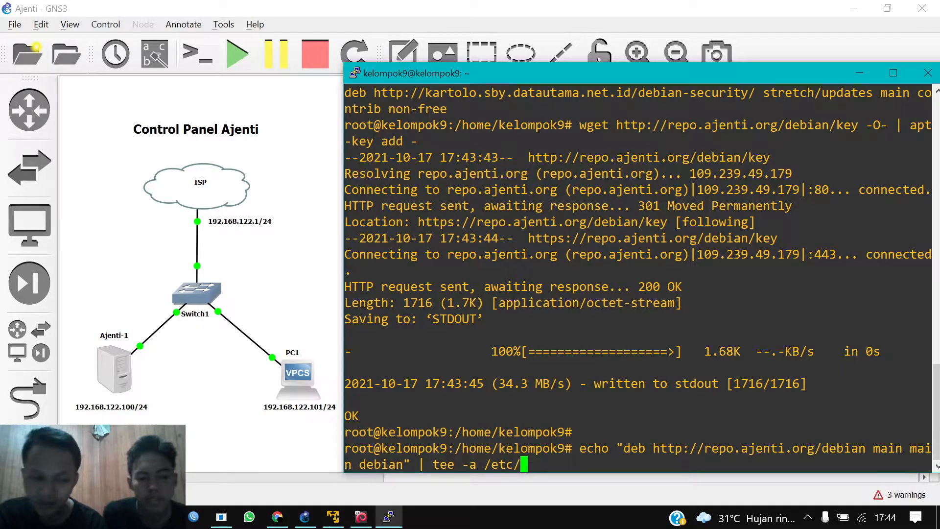
type("apt/so")
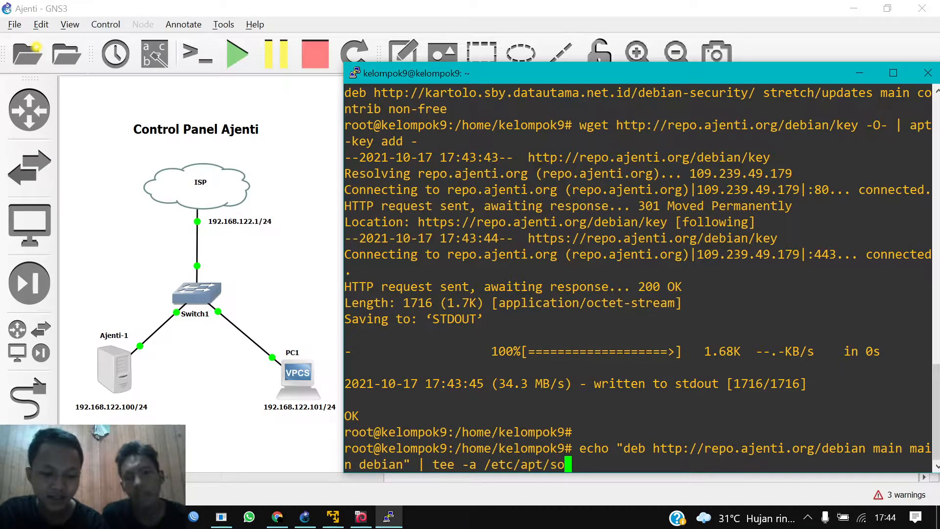
type("urce.list")
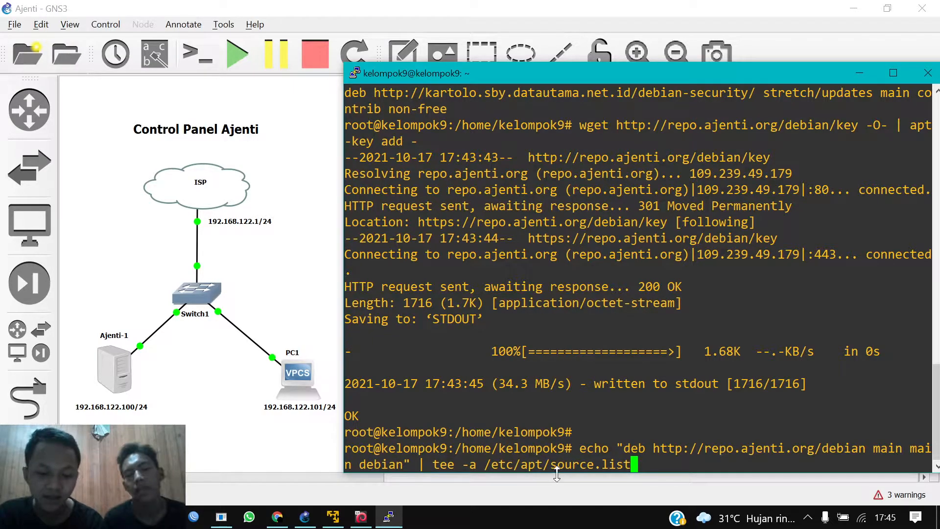
key("Return")
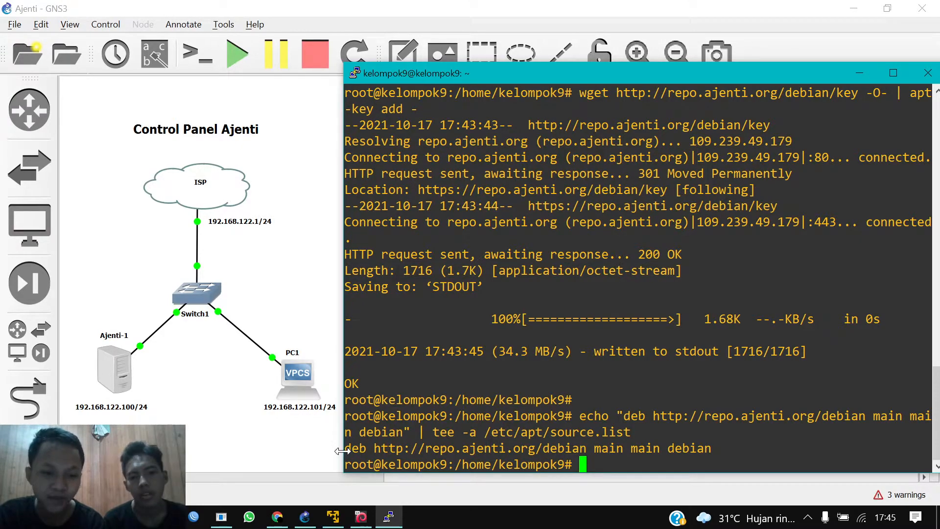
left_click_drag(345, 449, 380, 448)
left_click(380, 449)
key("Return")
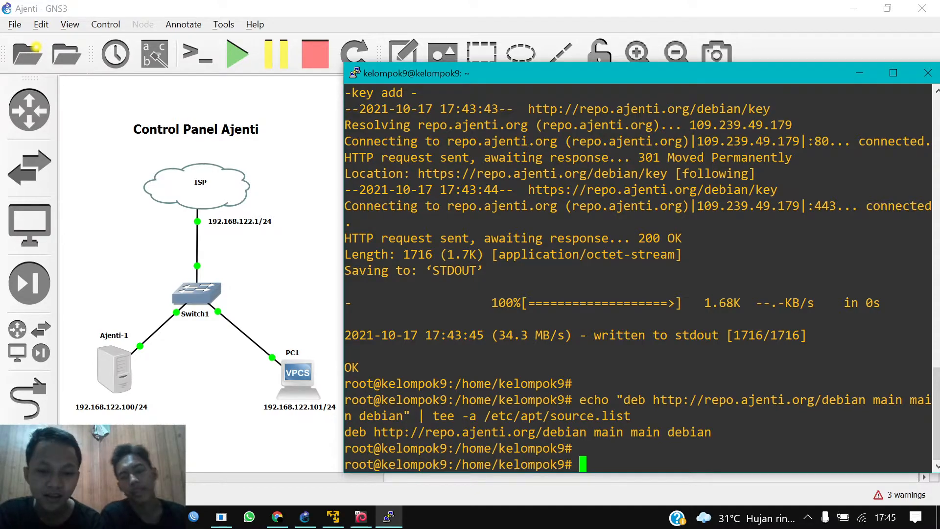
Step: Show /etc/apt/source.list with cat, confirming it holds the Ajenti repository line
type("cat /etc/ap")
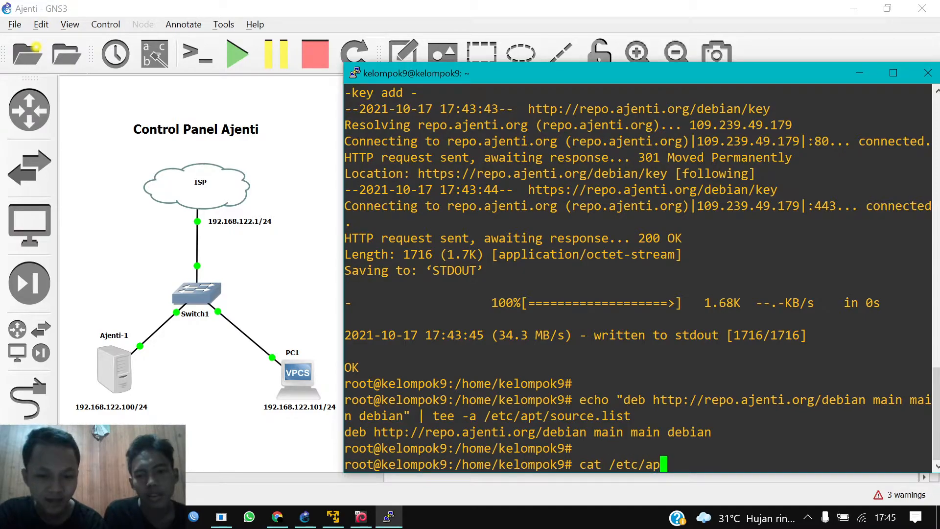
type("t/")
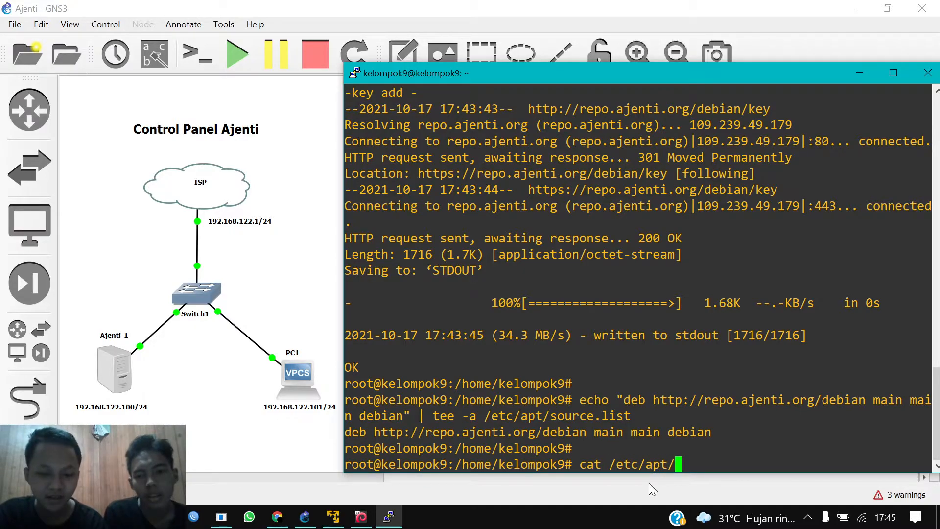
type("source")
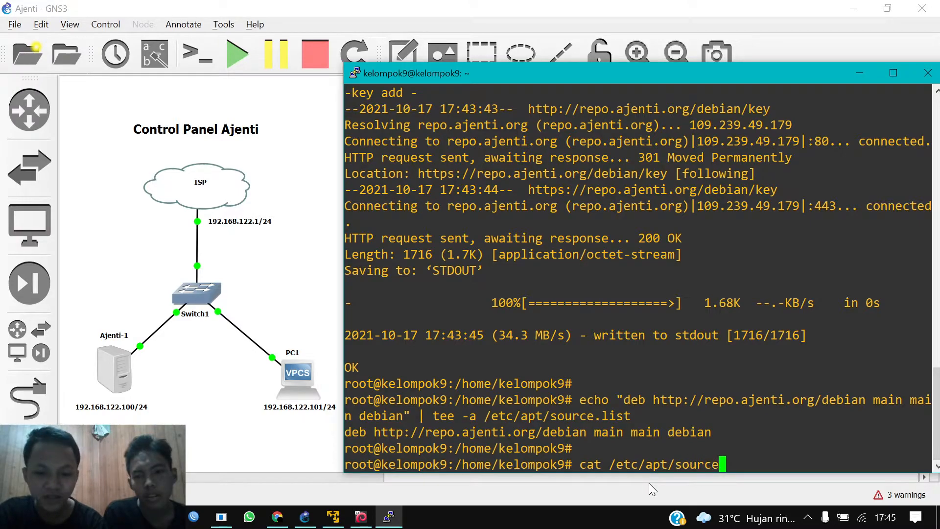
type(".list")
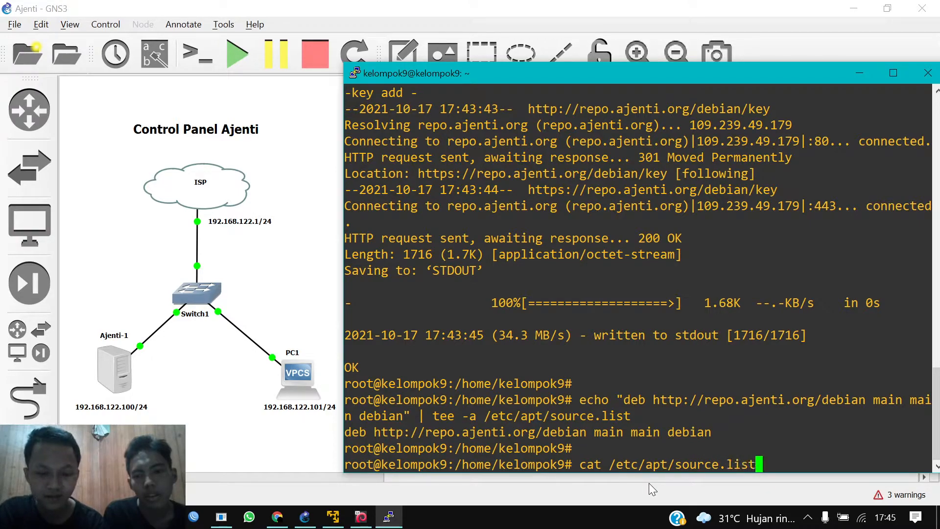
key("Return")
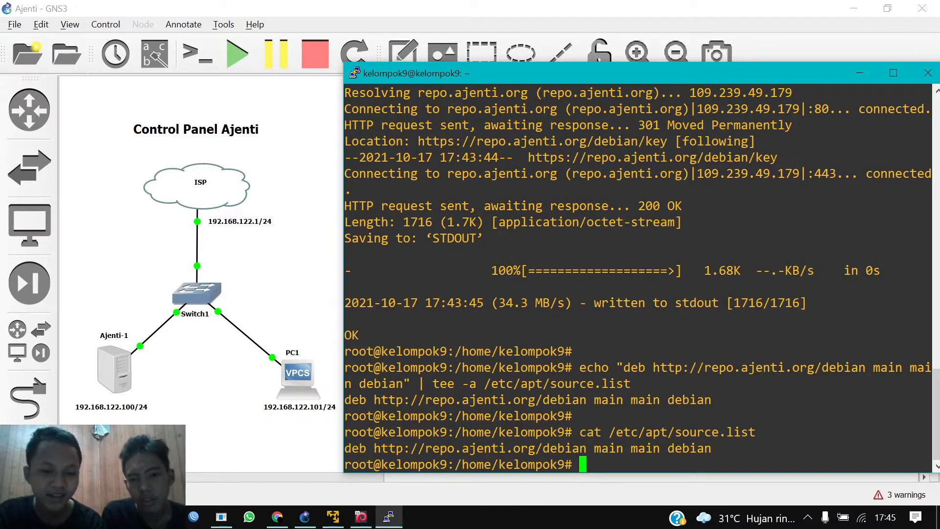
left_click_drag(395, 448, 513, 448)
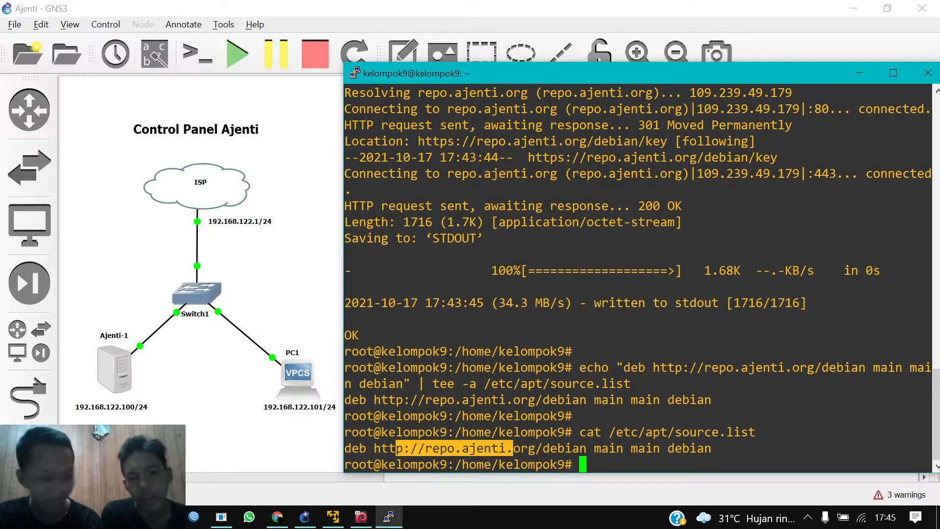
left_click(513, 447)
key("Return")
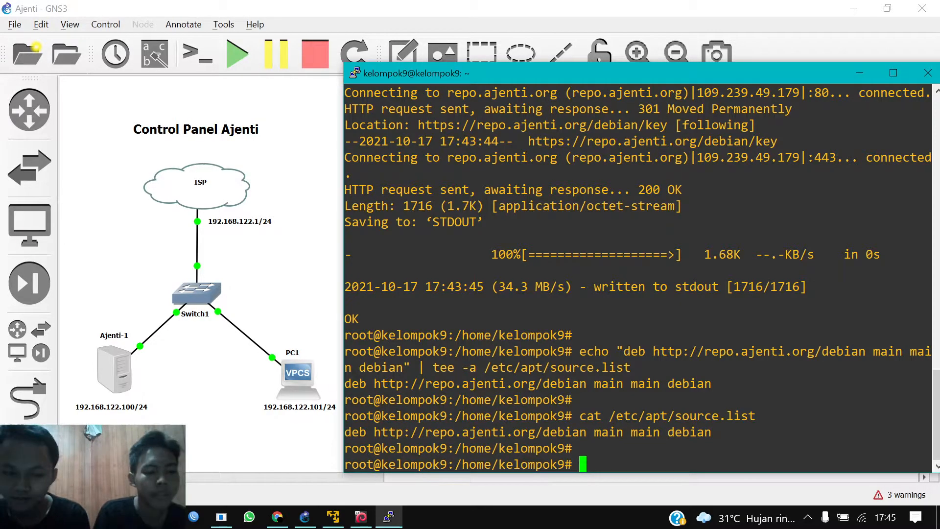
Step: Run apt update, which refreshes the lists and reports 35 upgradable packages
type("apt")
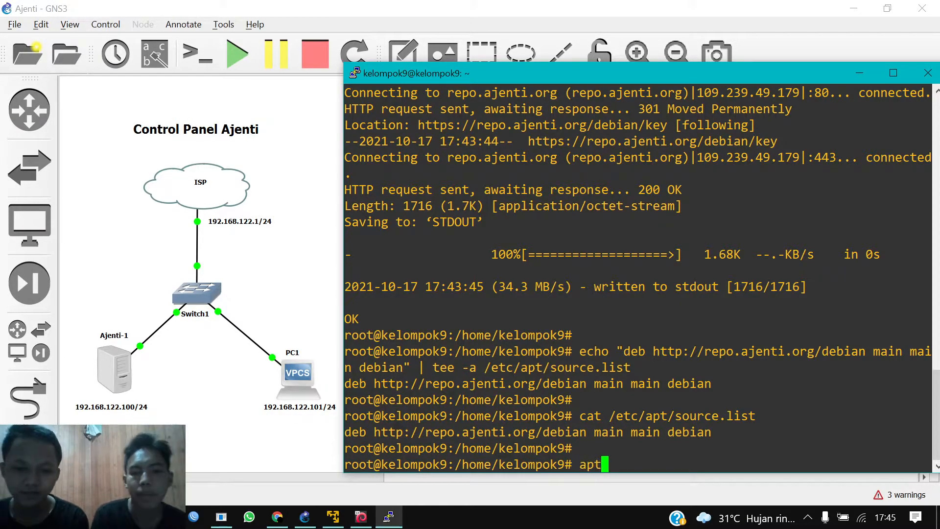
type(" update")
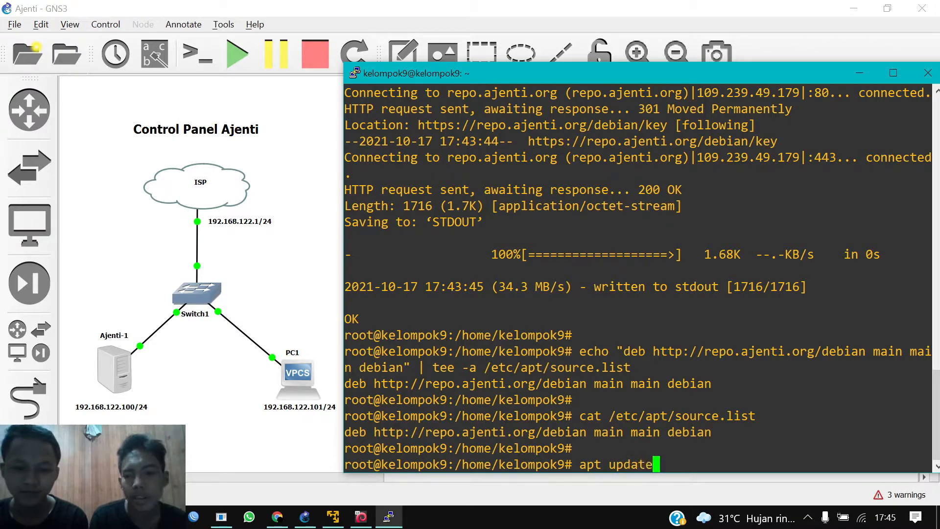
key("Return")
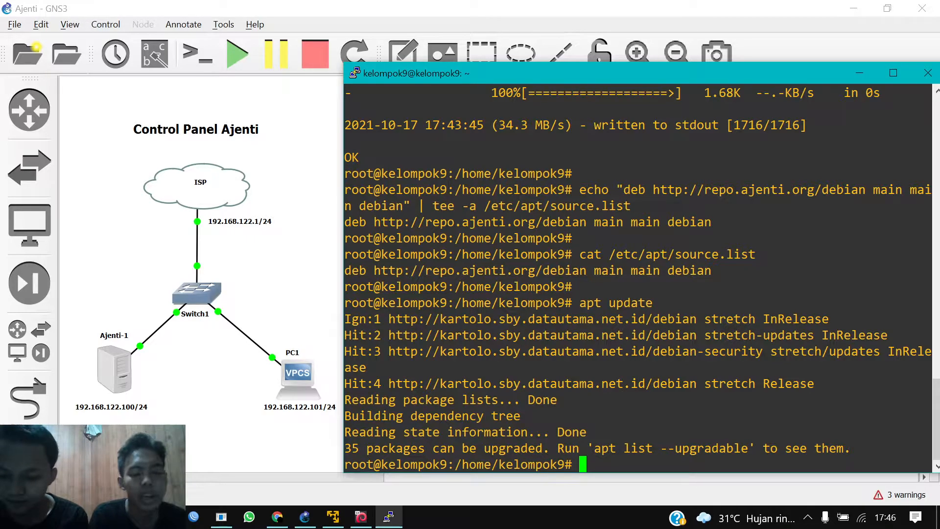
Step: Run apt install apt-transport-https, which reports version 1.4.11 is already the newest
type("apt ista")
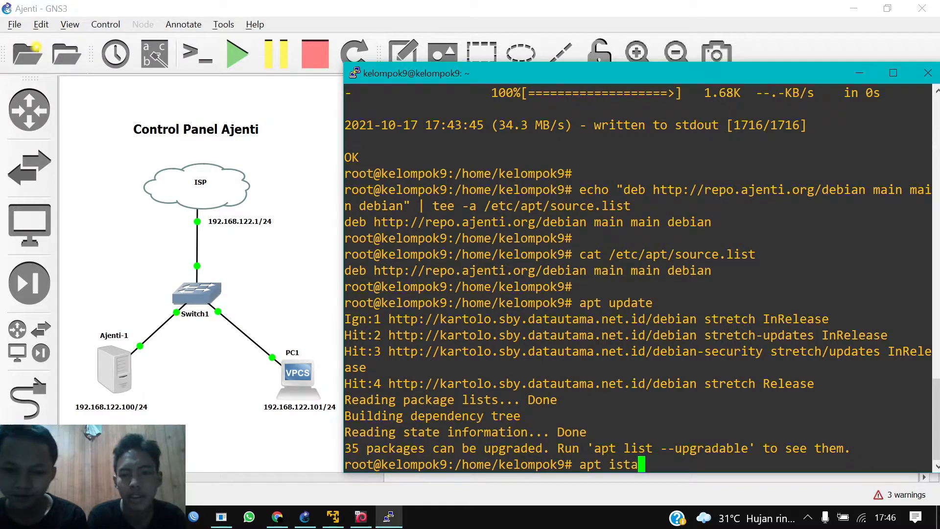
key("BackSpace")
key("BackSpace")
key("BackSpace")
type("nstall apt-")
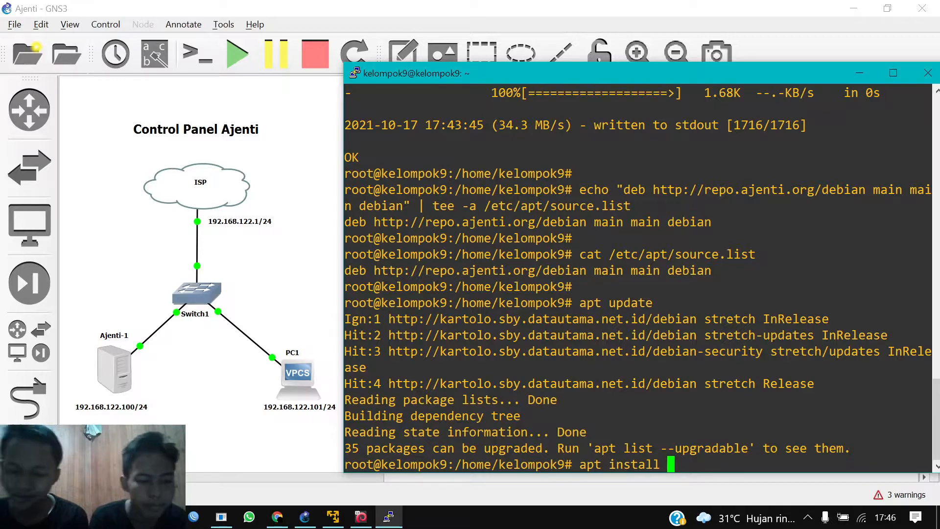
type("t")
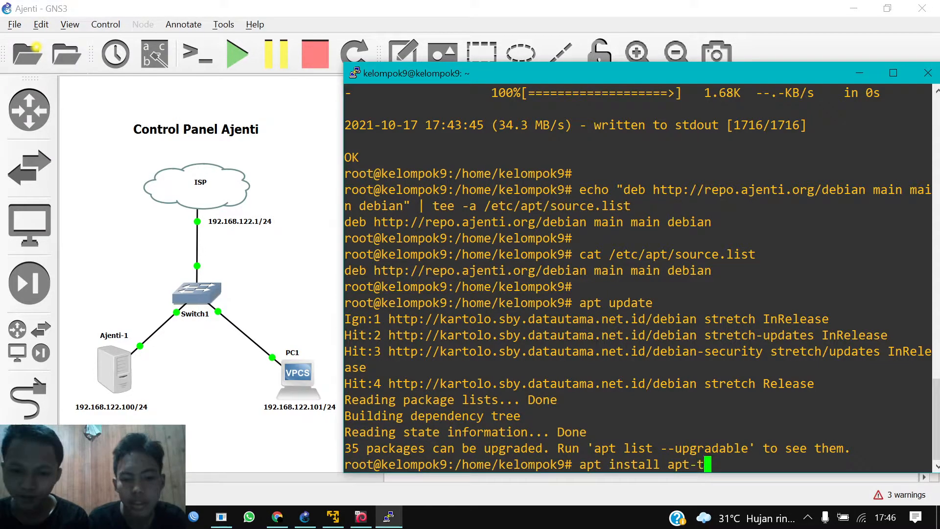
type("rans")
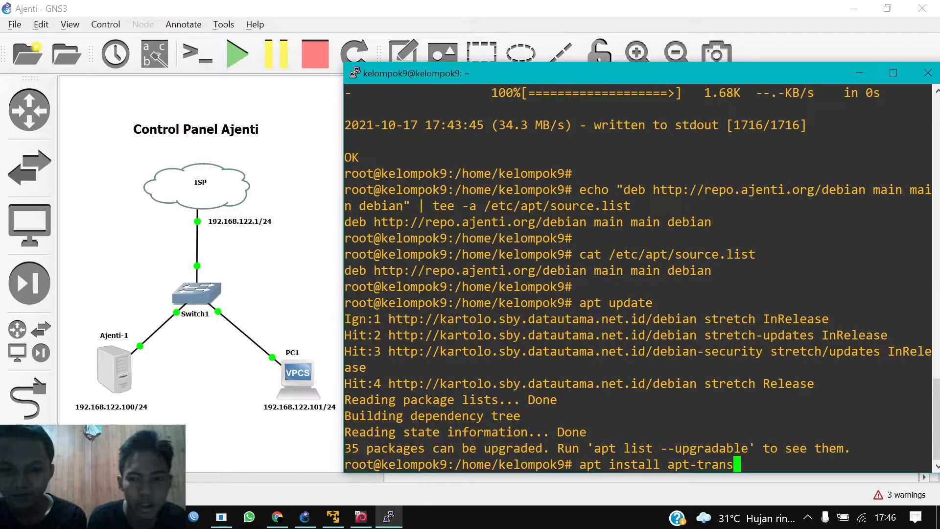
type("port-https")
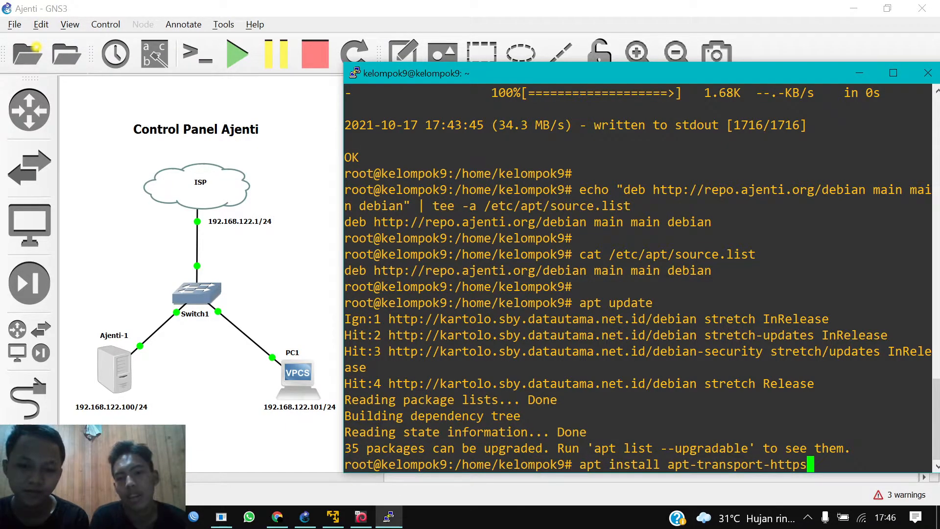
left_click_drag(697, 464, 832, 464)
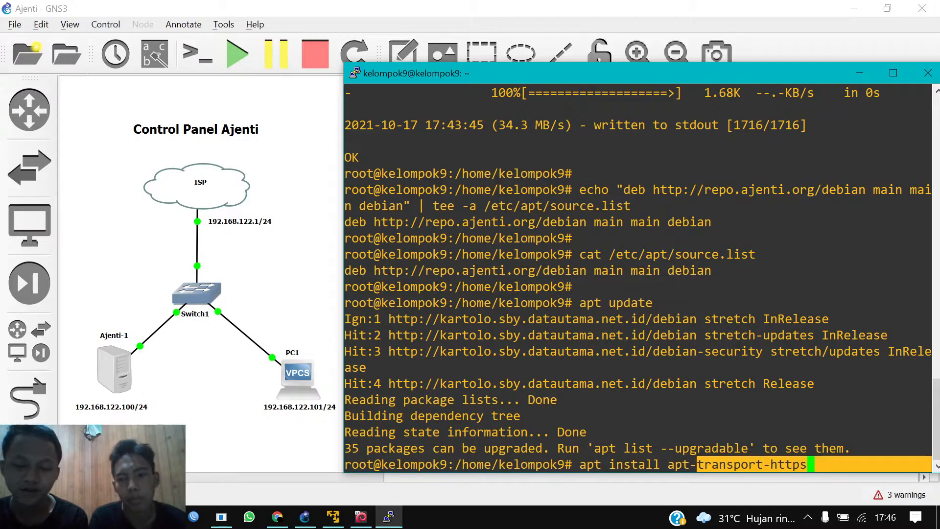
left_click(848, 451)
key("Return")
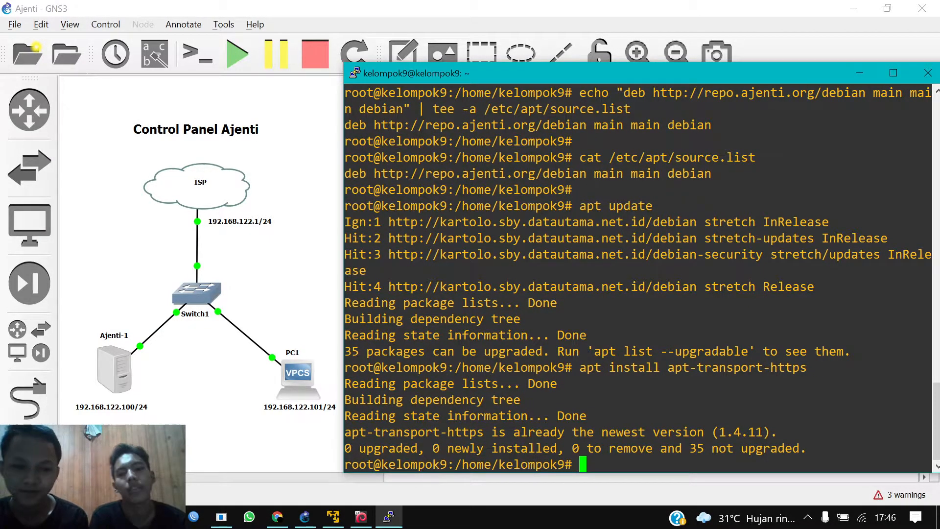
key("Return")
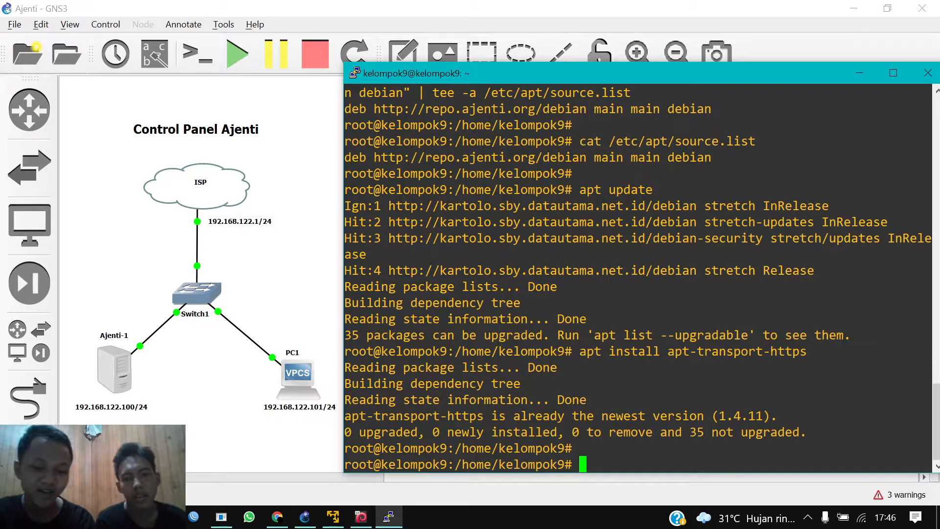
Step: Run apt install ajenti, which reports version 1.2.23.13 is already the newest
type("apt")
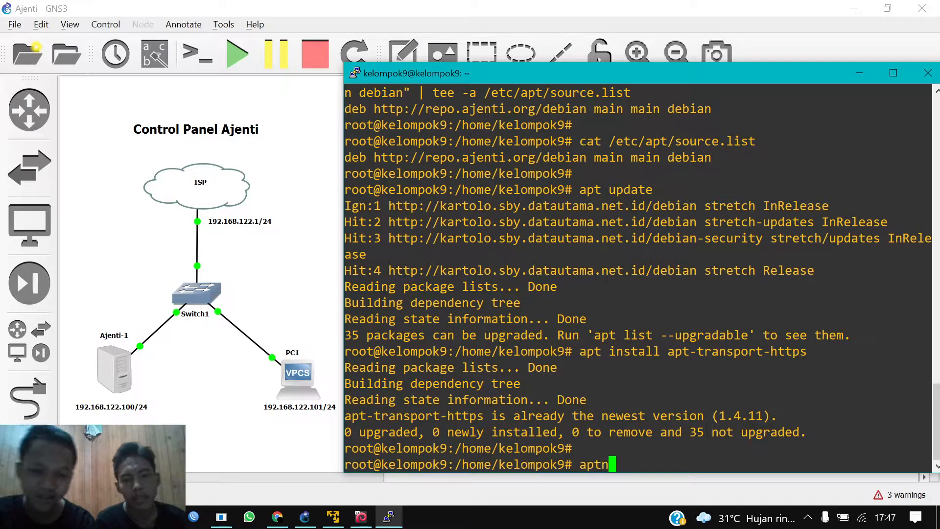
type(" install")
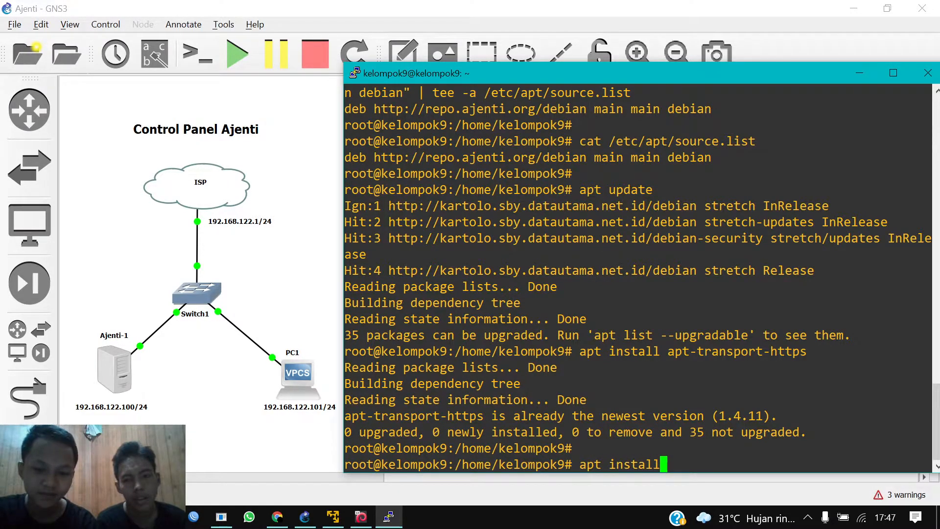
type(" ajenti")
key("Return")
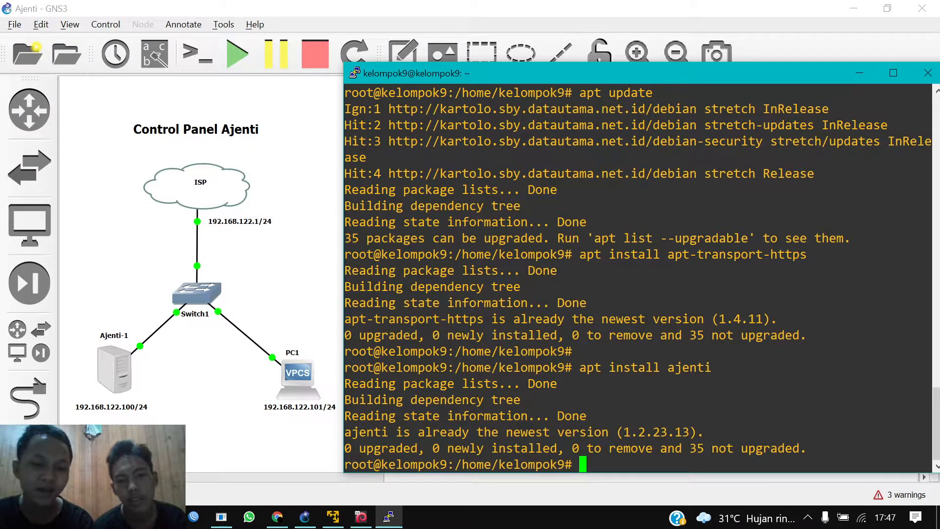
left_click_drag(355, 384, 587, 416)
left_click(586, 416)
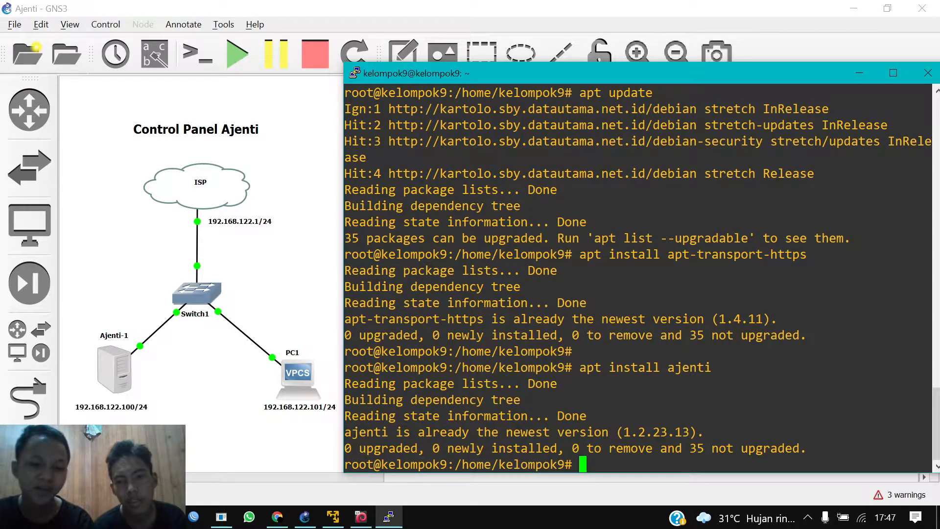
key("Return")
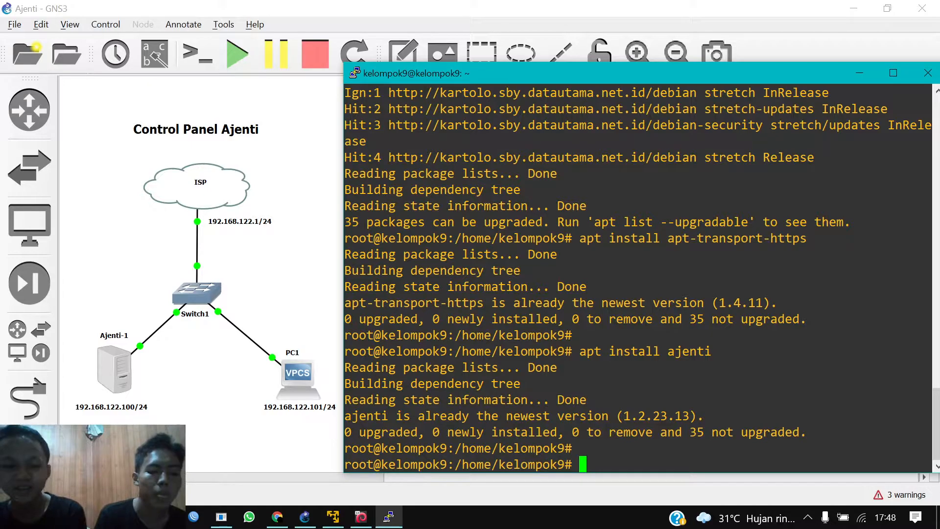
Step: Open /usr/share/pyshared/socketio/transports.py in nano
type("nano ")
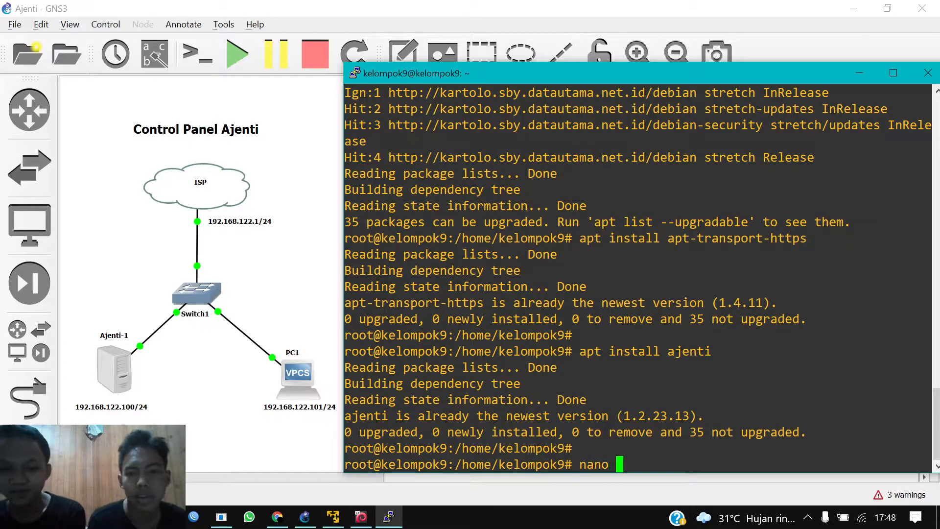
type("/")
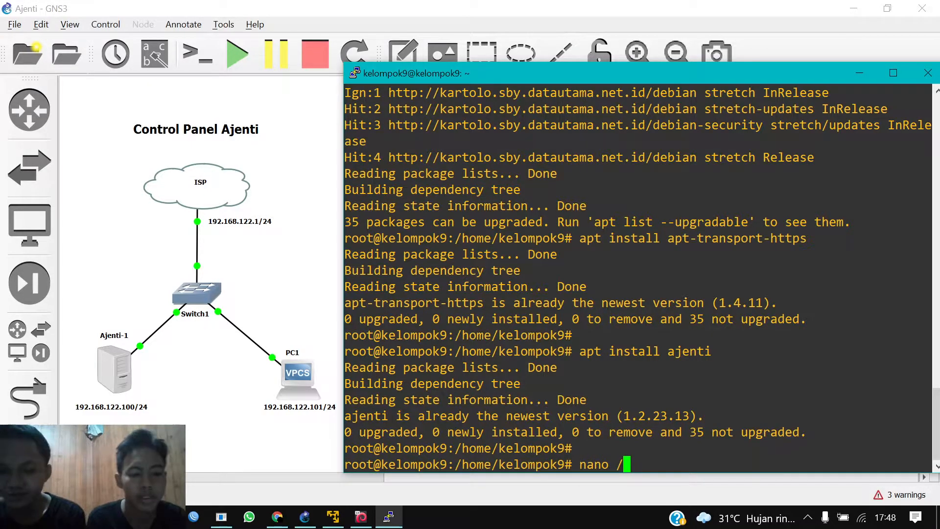
type("usr")
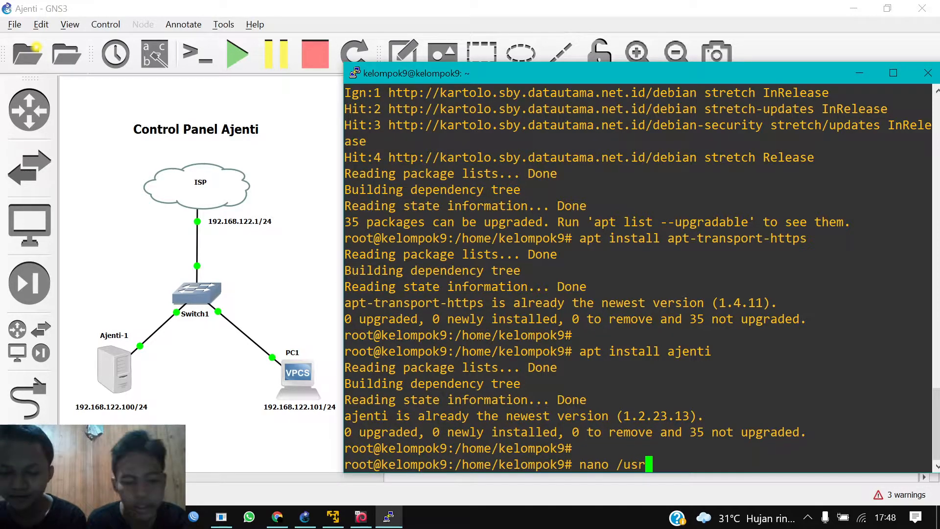
type("/share")
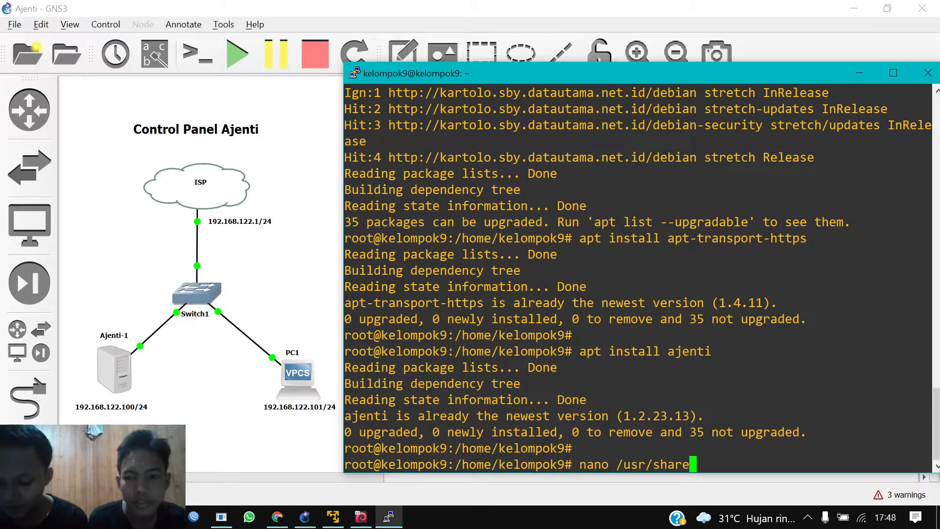
type("/py")
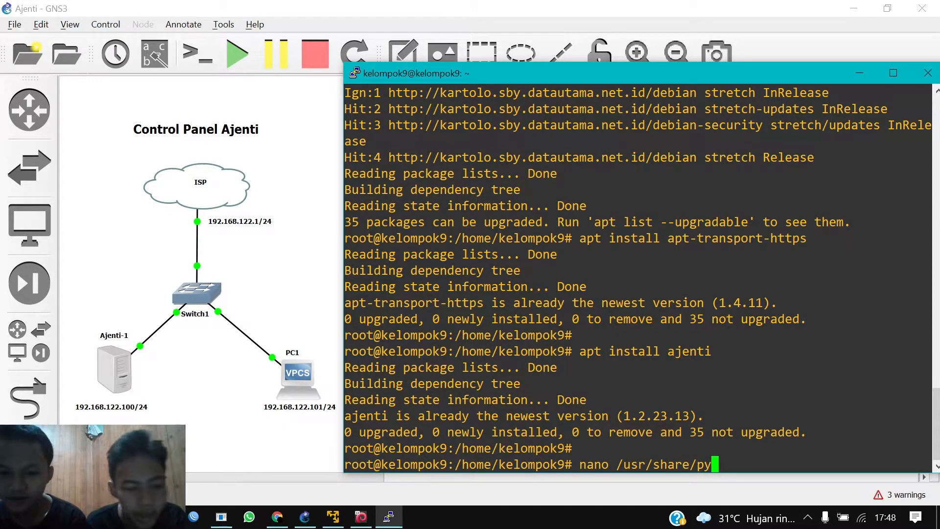
type("shared")
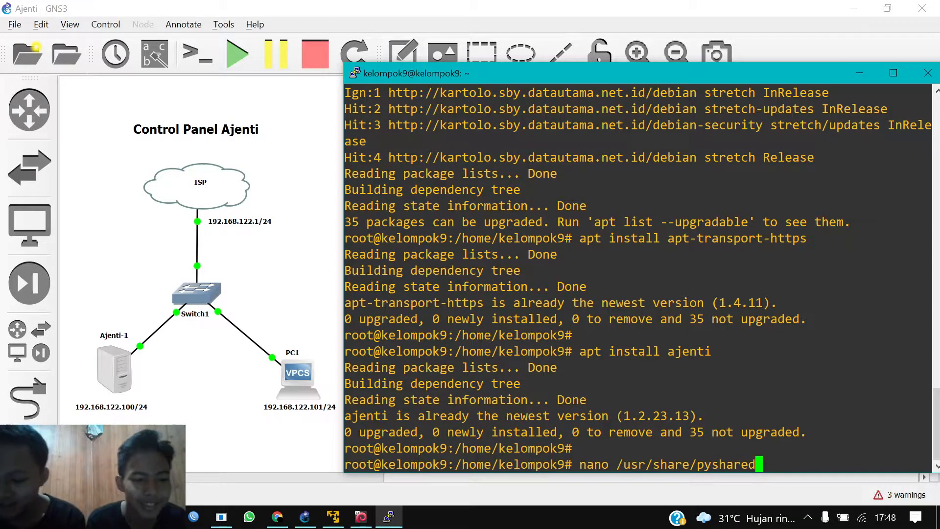
type("/soc")
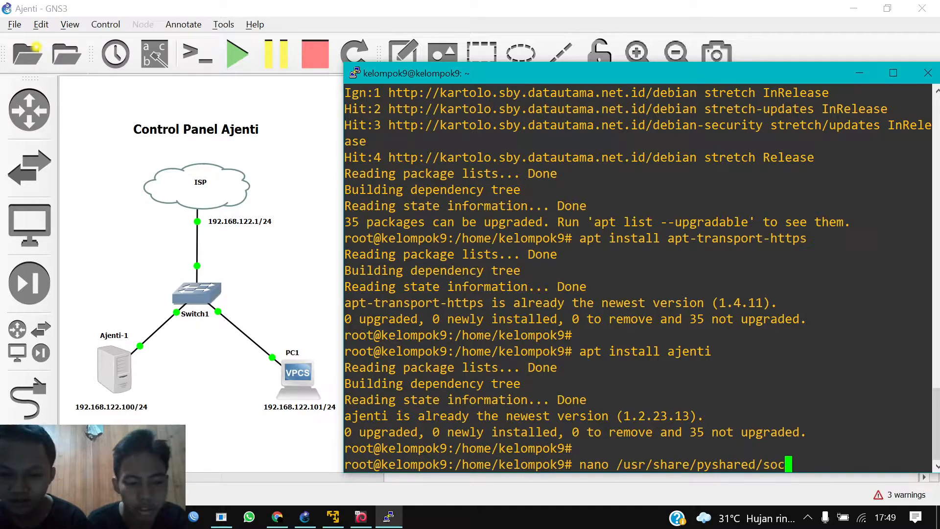
type("ketio")
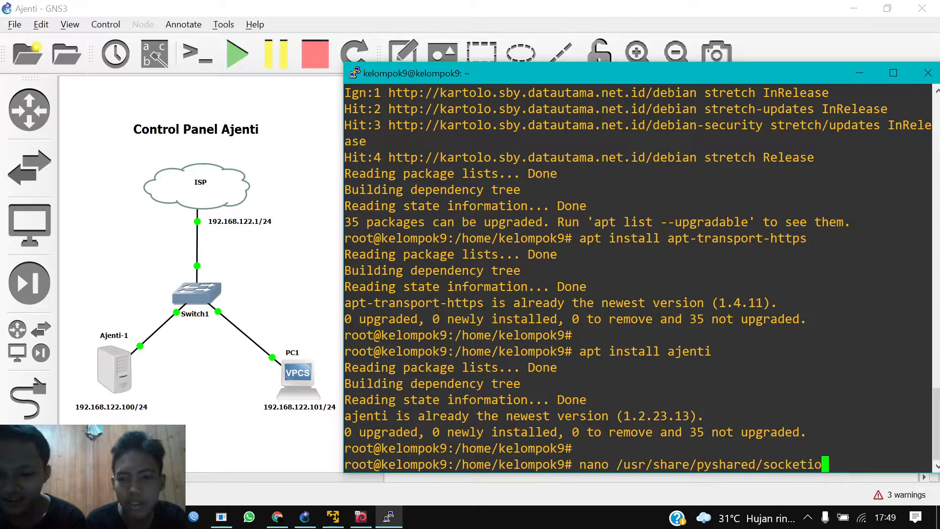
type("/tr")
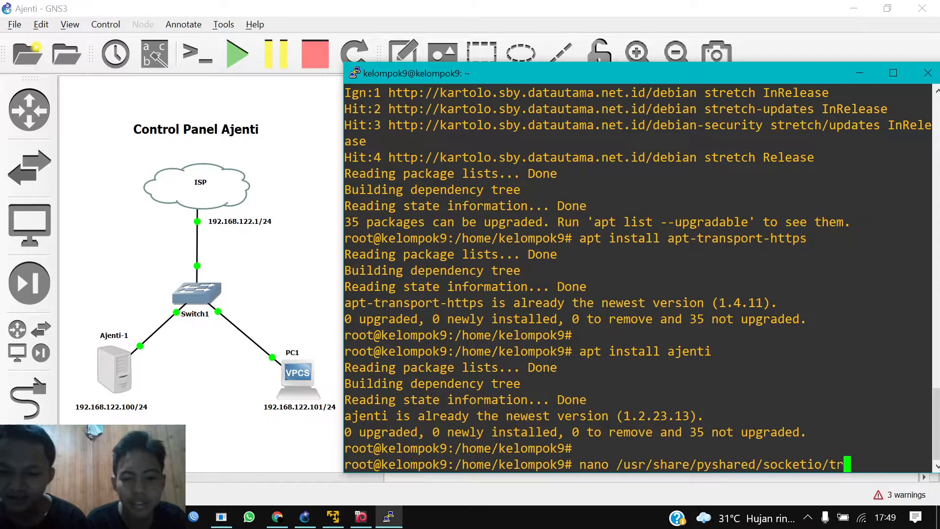
type("anspot")
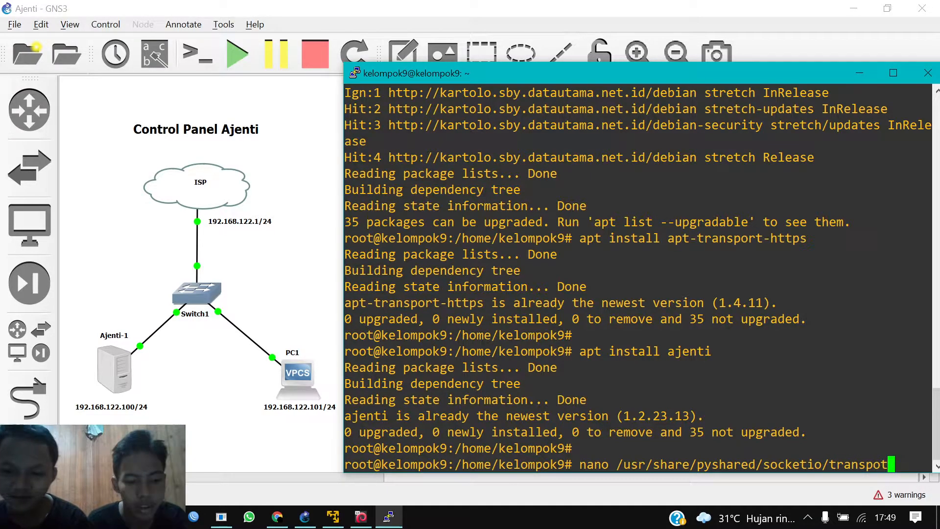
type("s")
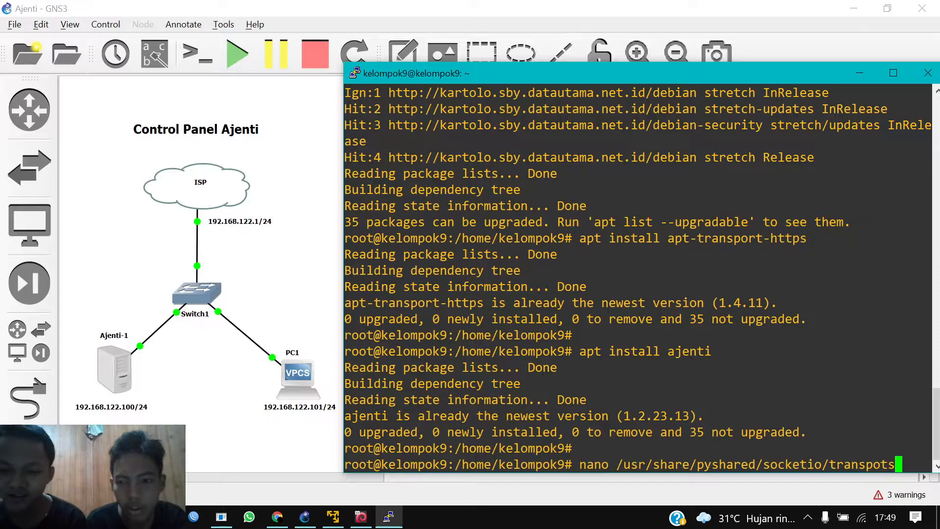
key("BackSpace")
key("BackSpace")
key("BackSpace")
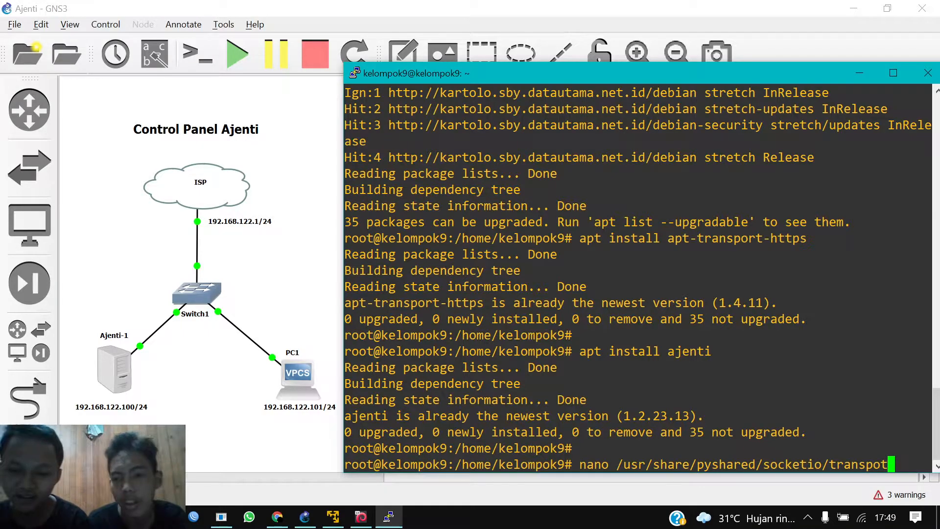
type("orts")
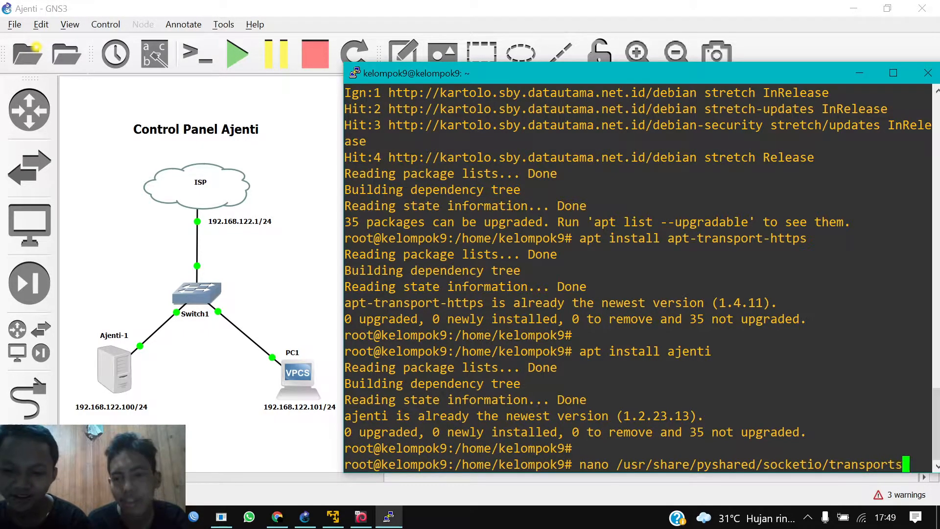
type(".py")
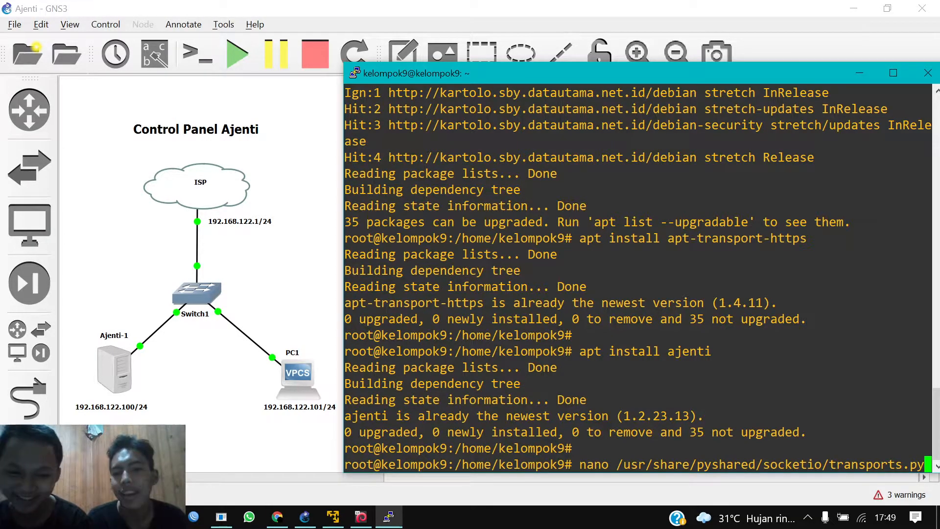
key("Return")
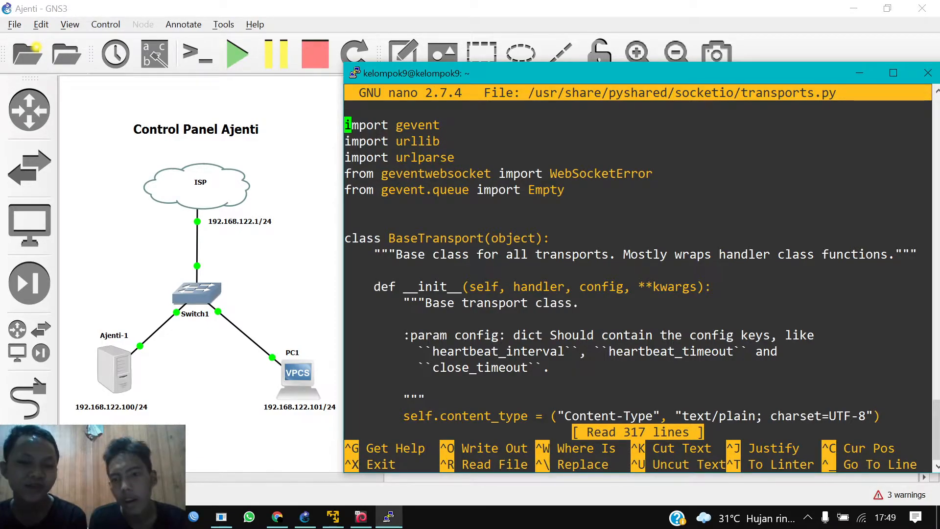
Step: Find 3600 in transports.py and rewrite the quotes around the Access-Control-Max-Age value
key("Down")
key("Down")
key("Down")
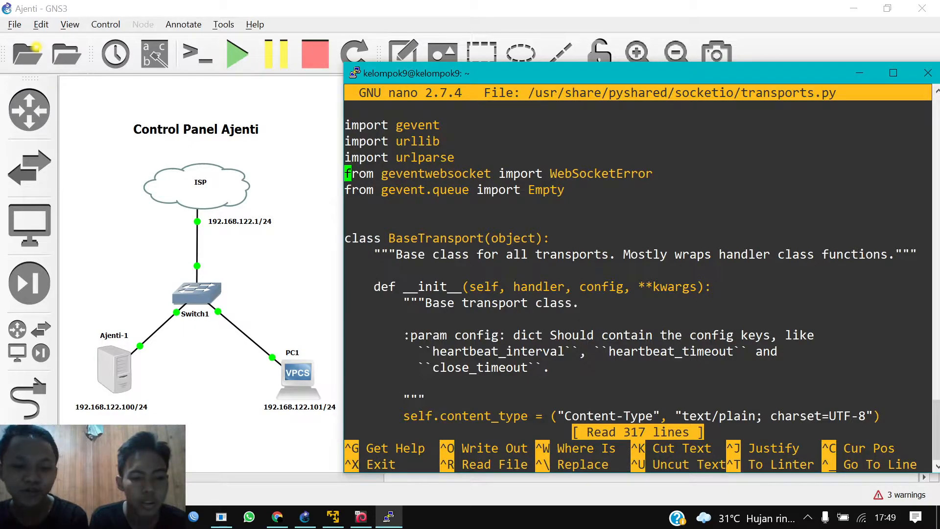
key("ctrl+w")
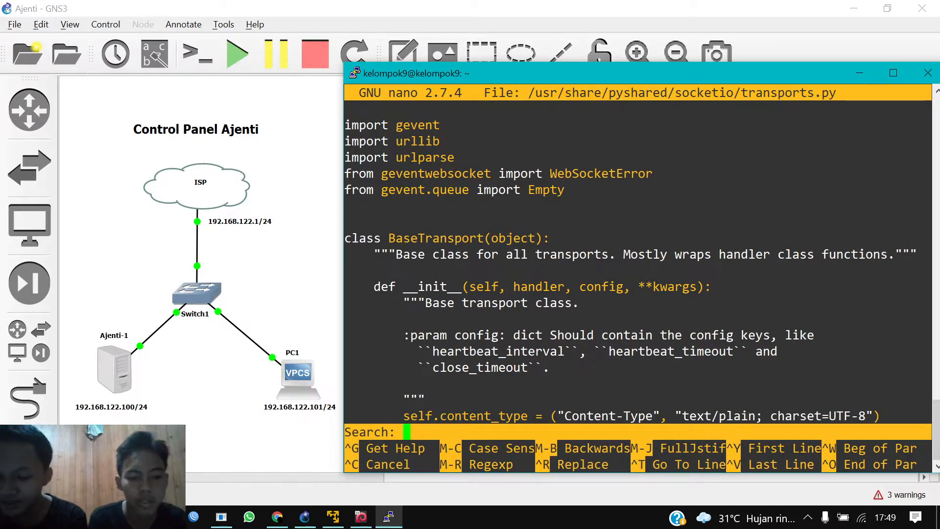
type("3")
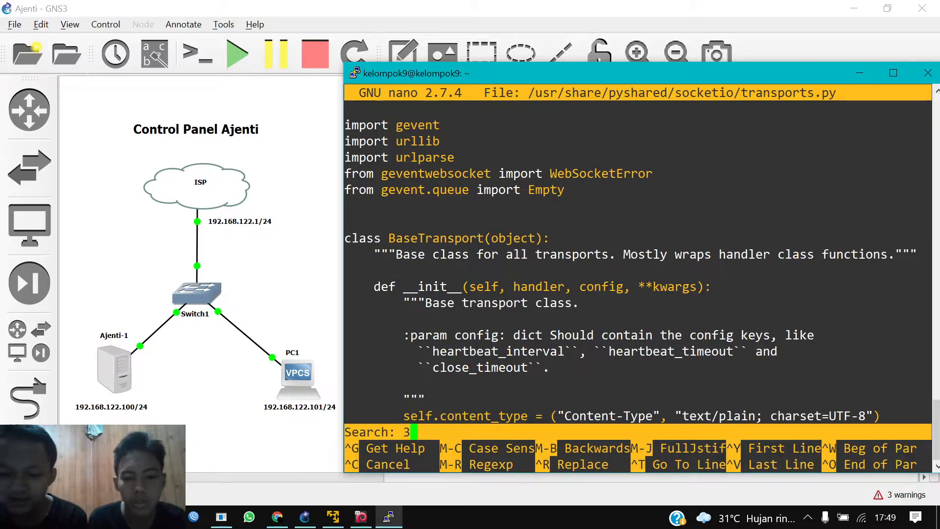
type("600")
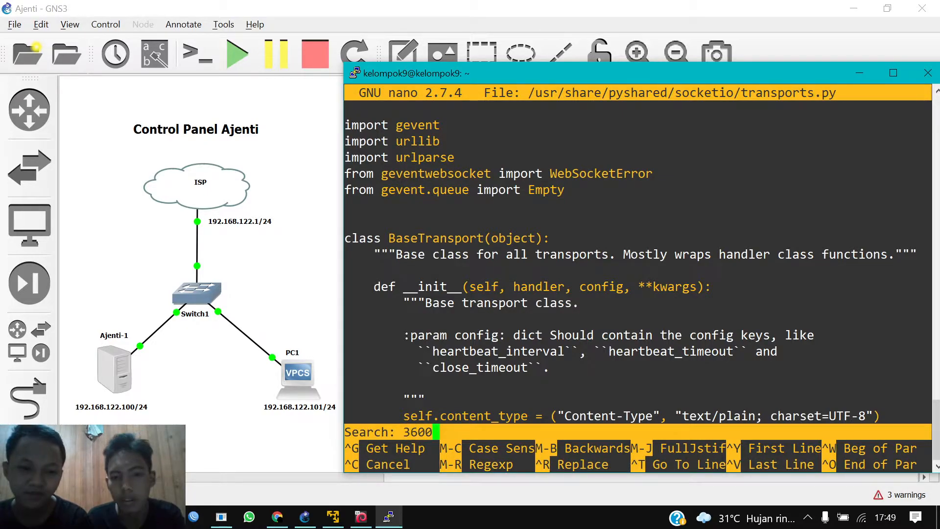
key("Return")
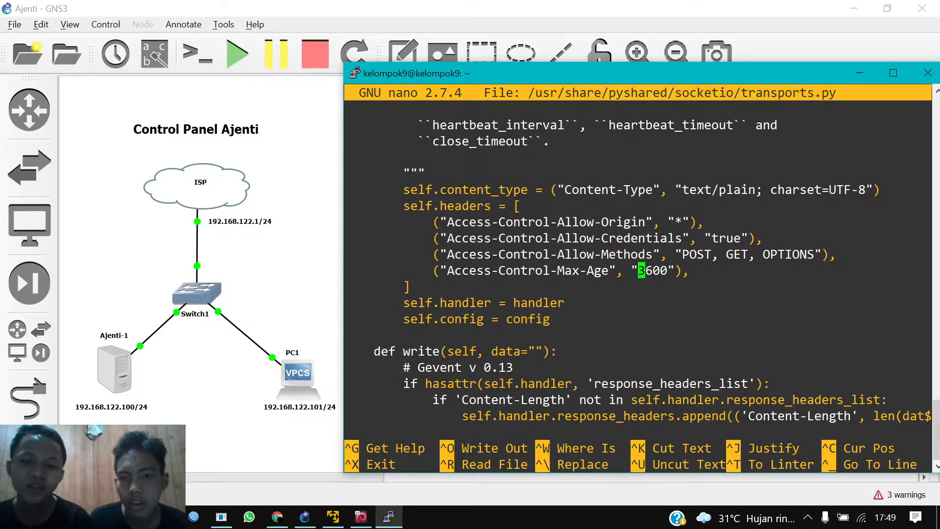
key("BackSpace")
key("Right")
key("Right")
key("Right")
key("Right")
key("Right")
key("BackSpace")
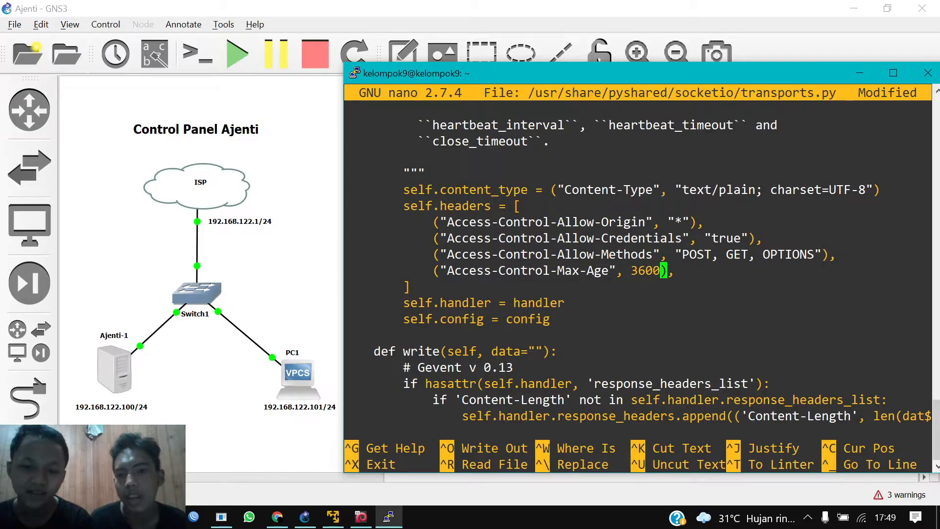
key("Left")
key("Left")
key("Left")
key("Left")
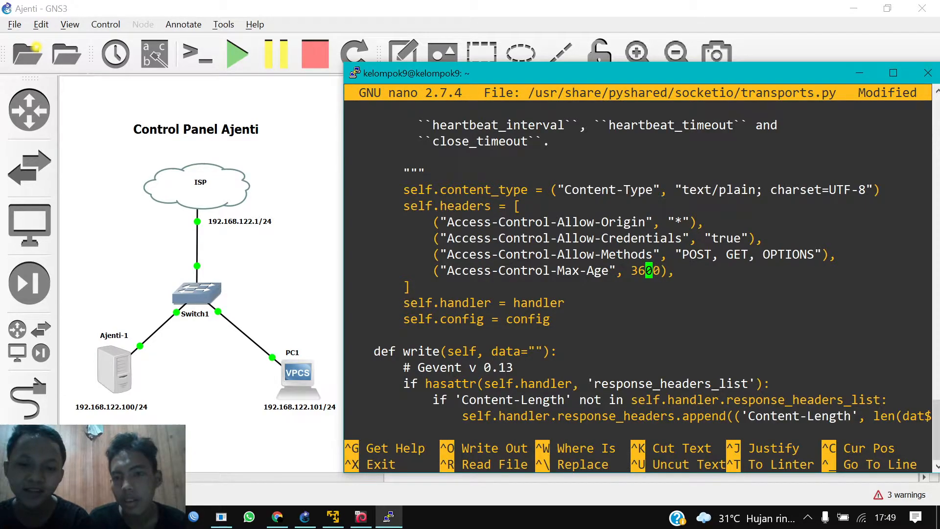
type("\"")
key("Right")
key("Right")
key("Right")
key("Right")
type("\", ")
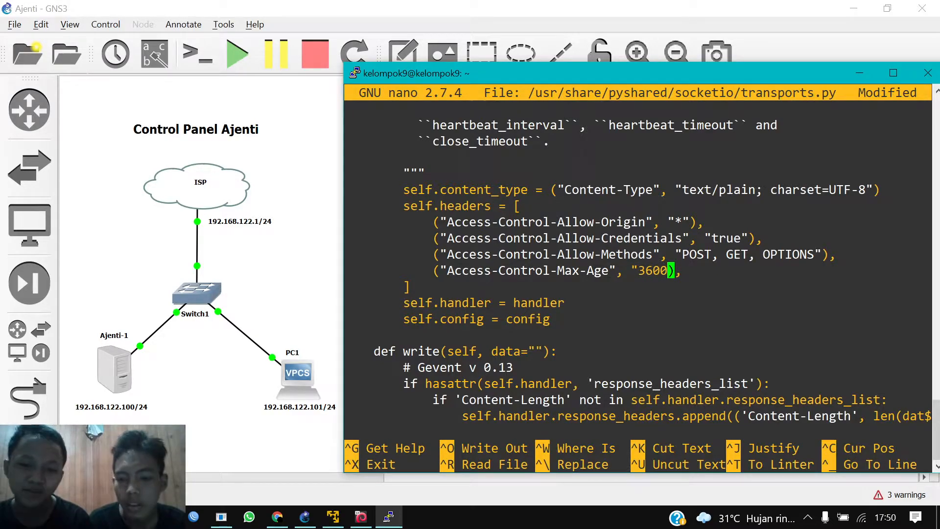
type("\"")
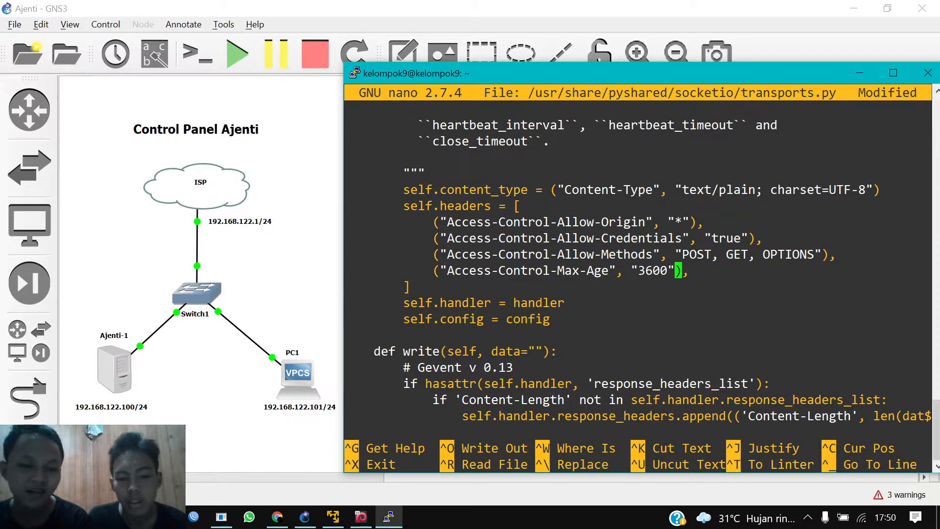
Step: Save transports.py under its current name and exit nano
key("ctrl+x")
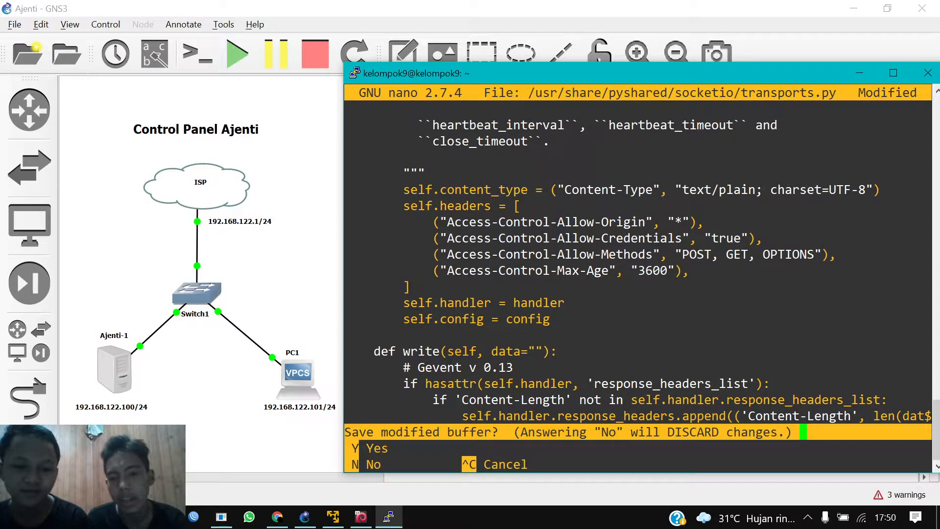
key("y")
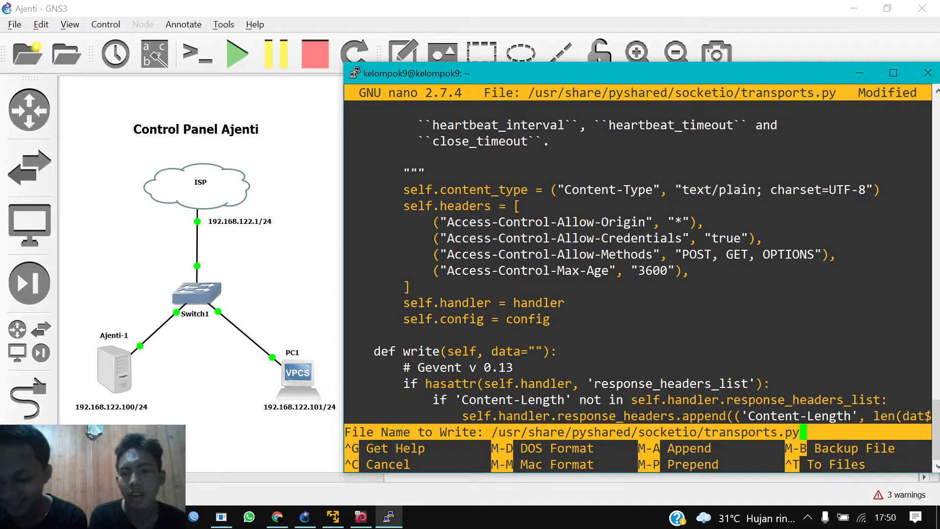
key("Return")
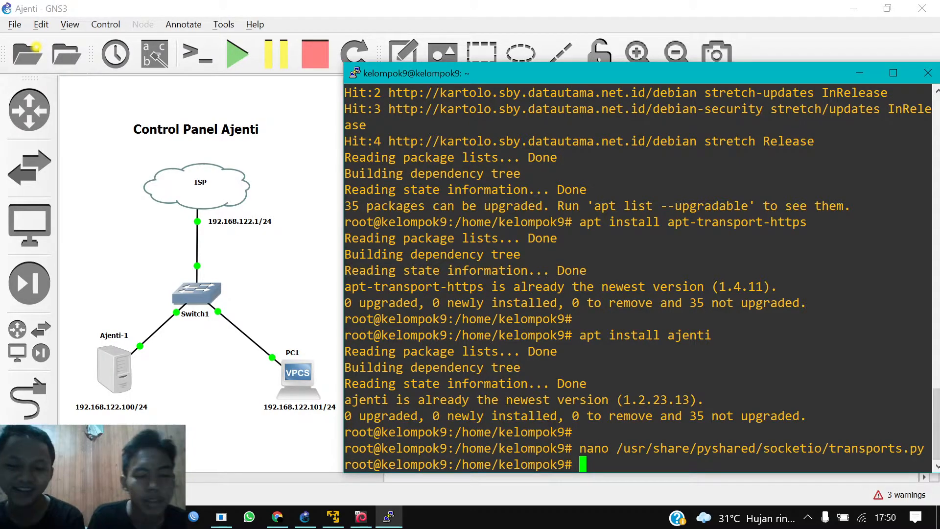
key("Up")
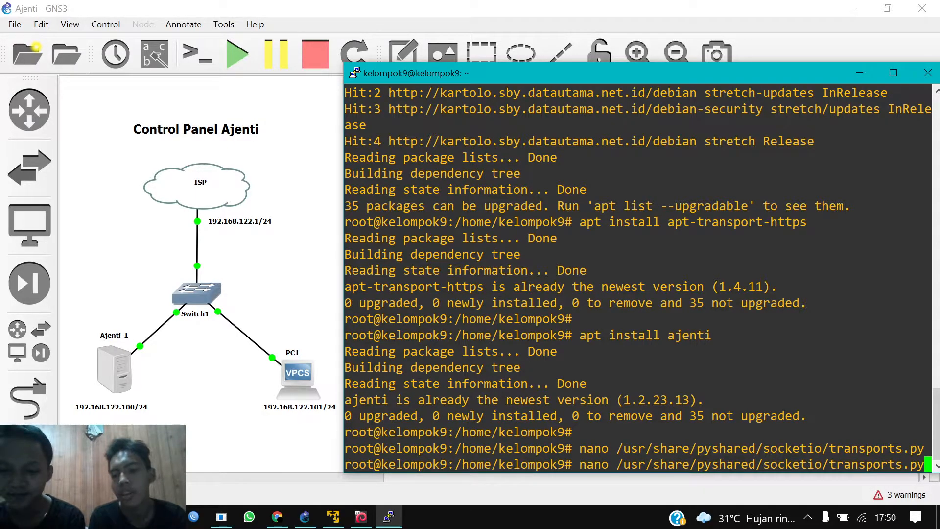
key("BackSpace")
key("BackSpace")
key("BackSpace")
key("BackSpace")
key("BackSpace")
key("BackSpace")
key("BackSpace")
key("BackSpace")
key("BackSpace")
key("BackSpace")
key("BackSpace")
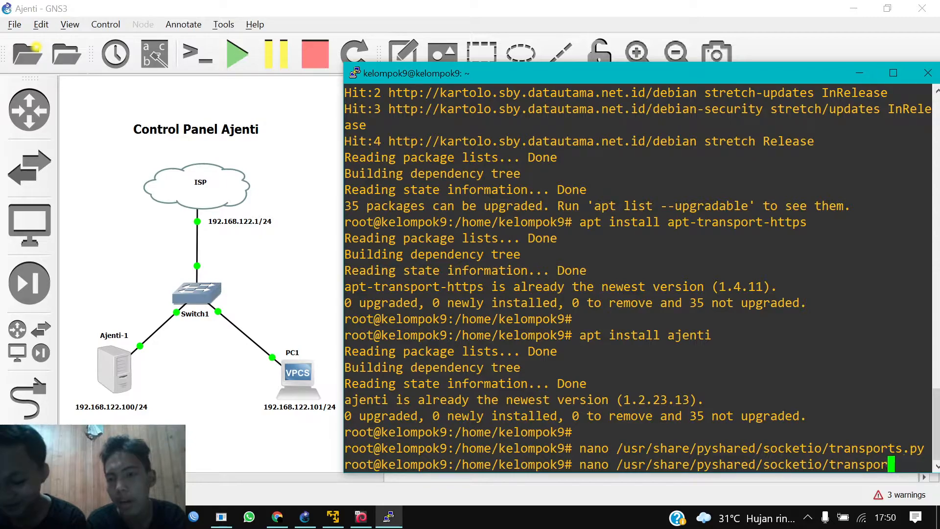
key("BackSpace")
key("BackSpace")
type("handler.py")
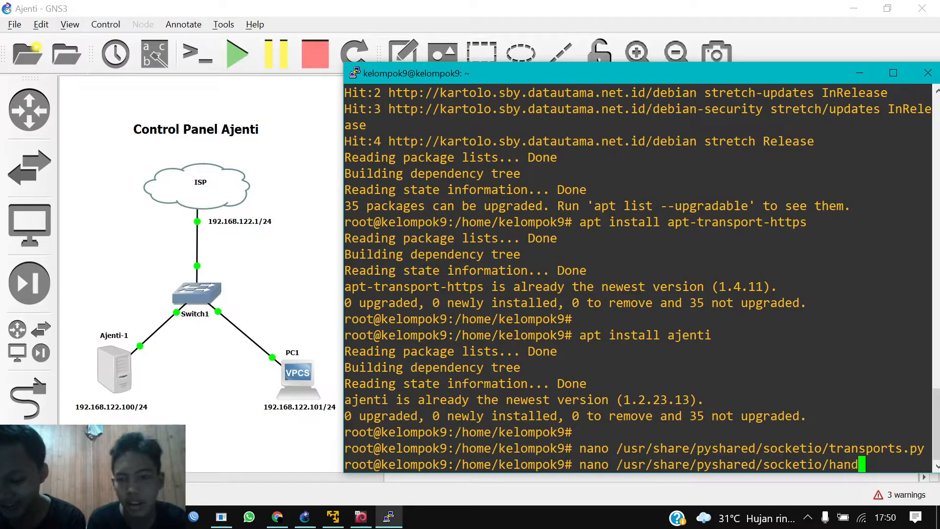
key("Tab")
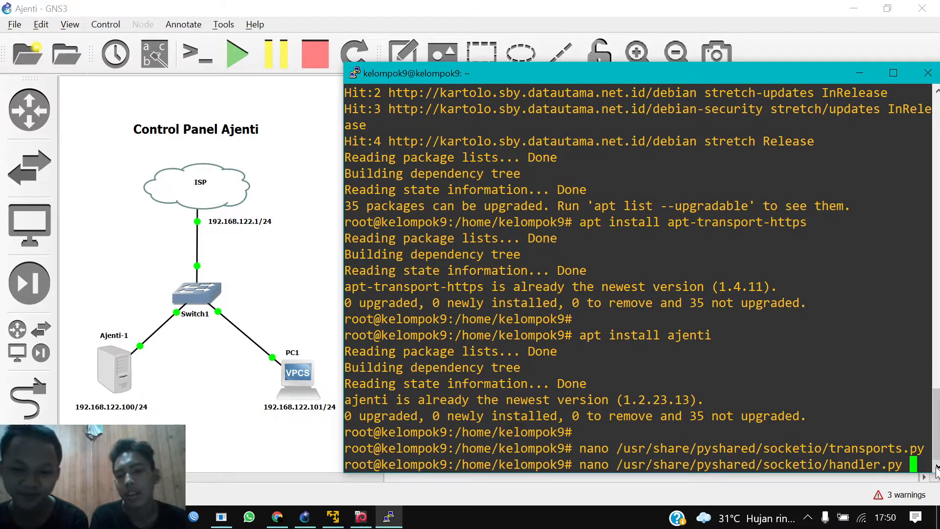
key("Return")
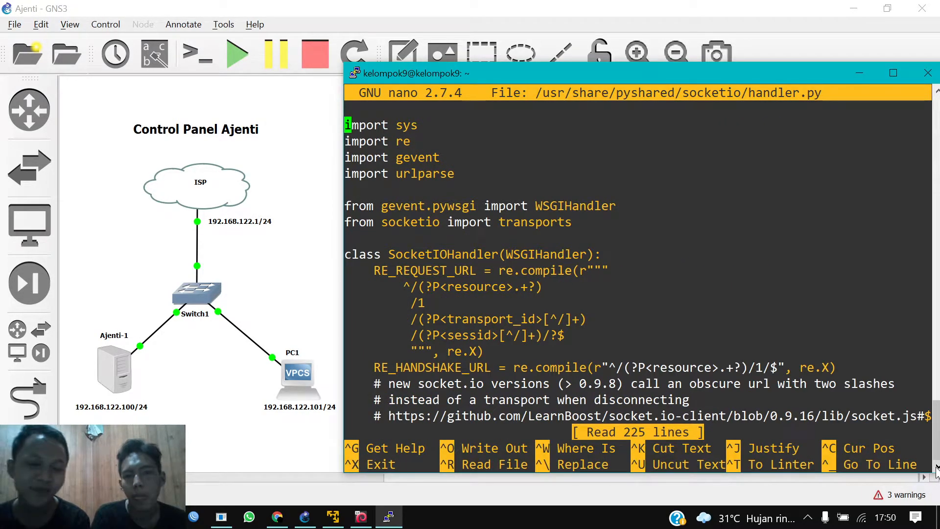
key("Down")
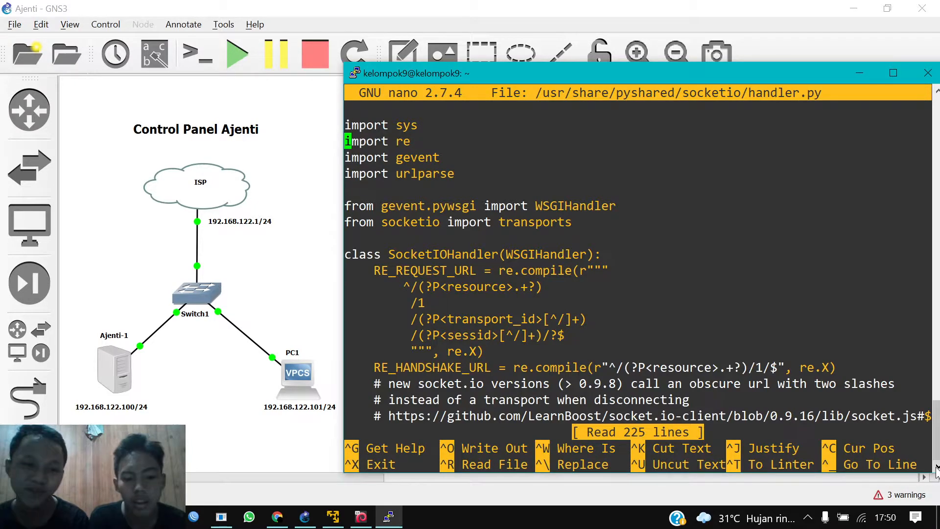
key("ctrl+w")
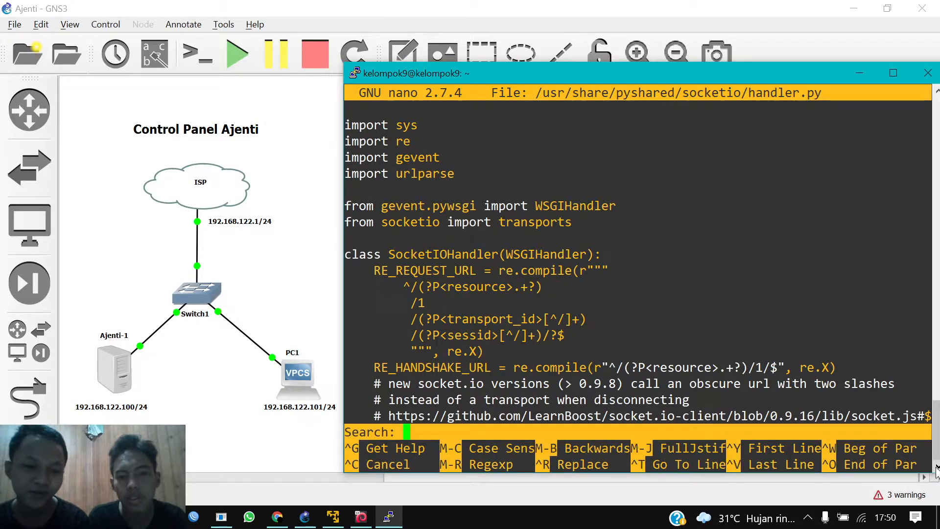
type("36")
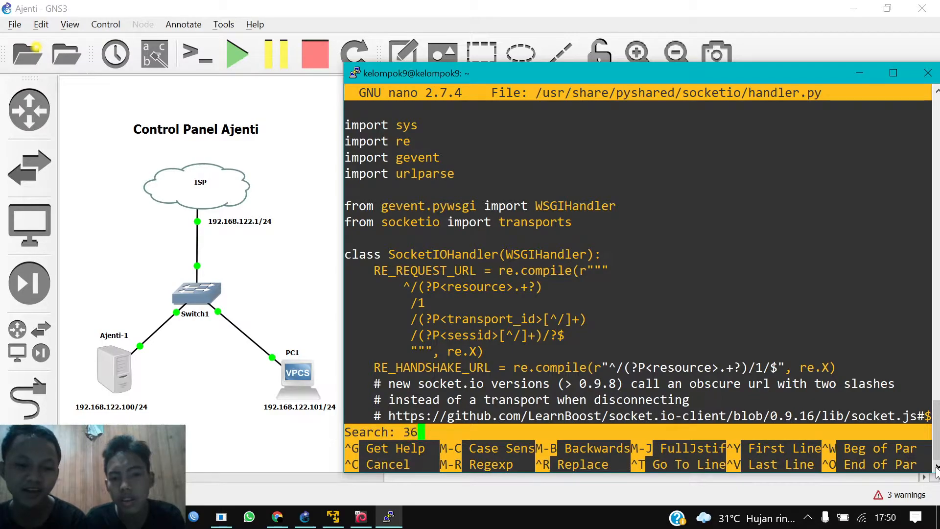
type("00")
key("Return")
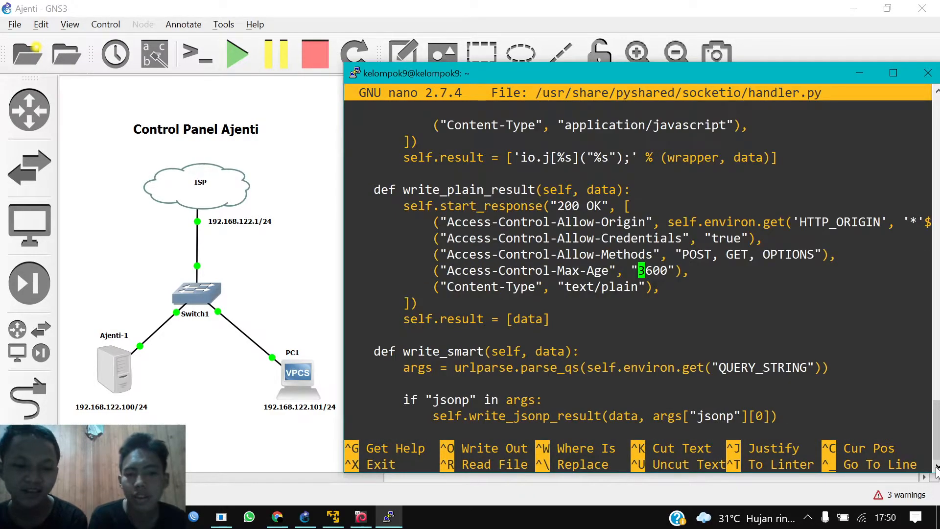
key("Right")
key("Right")
key("Right")
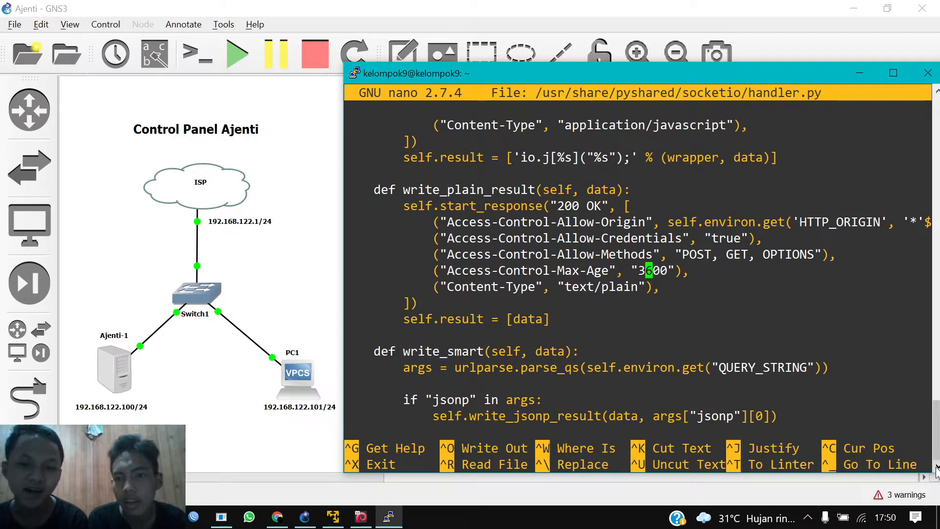
key("Right")
key("Right")
key("Left")
key("Left")
key("Left")
key("Left")
key("Left")
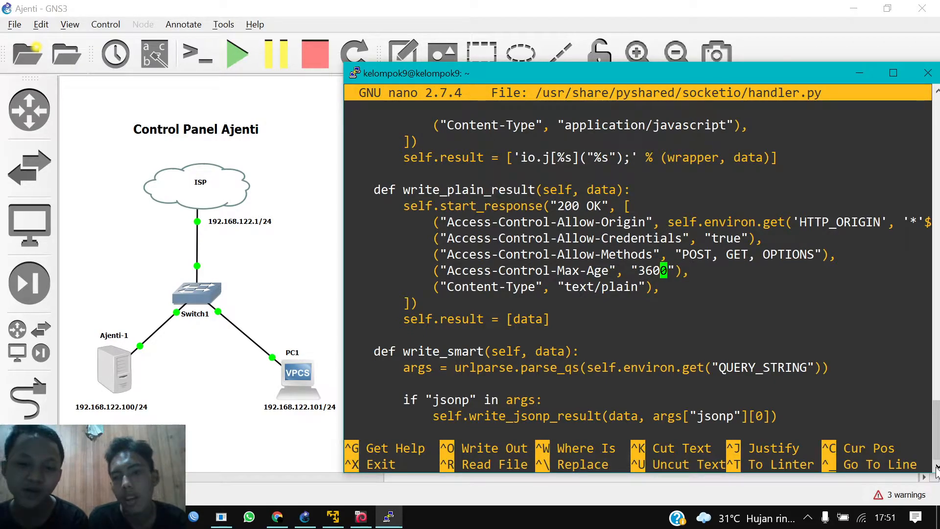
key("Right")
key("Right")
key("Right")
key("Right")
key("Right")
key("Left")
key("Left")
key("Left")
key("Left")
key("Left")
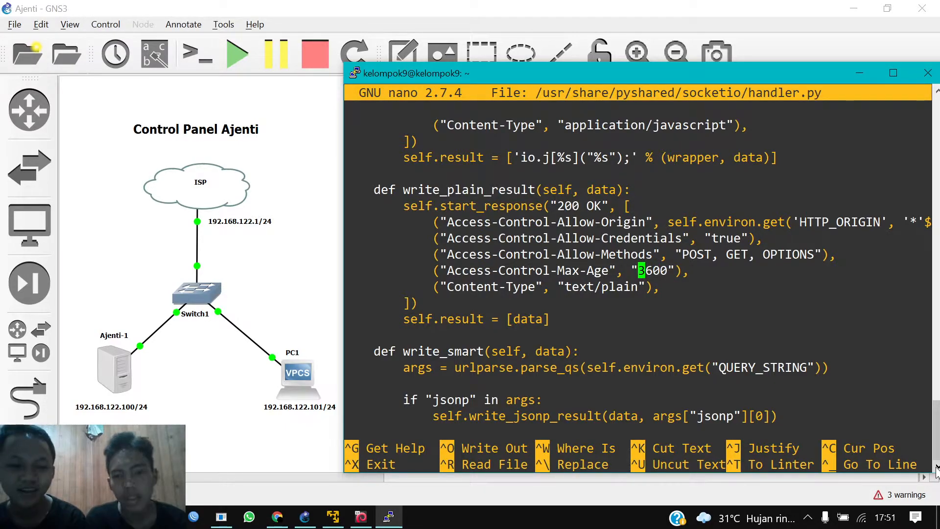
key("ctrl+x")
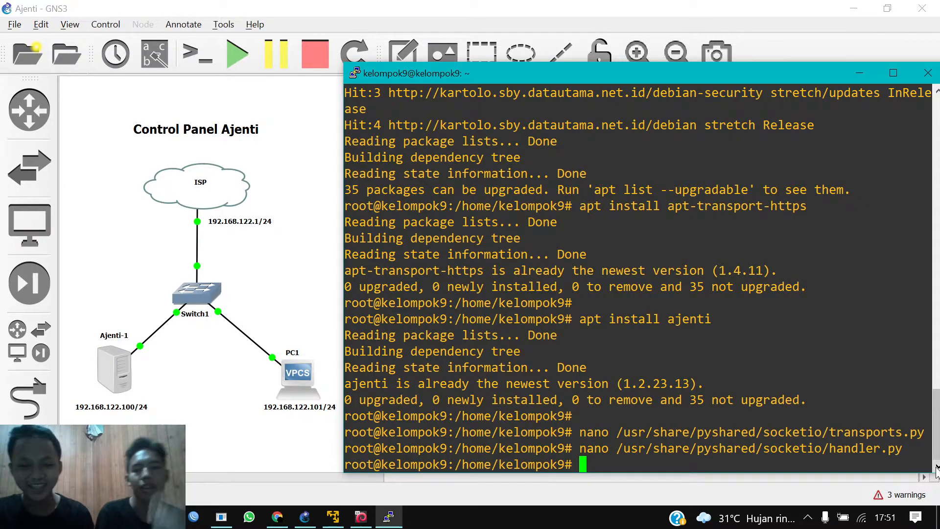
Step: Run 'service ajenti status' and confirm it reports active (running)
key("Return")
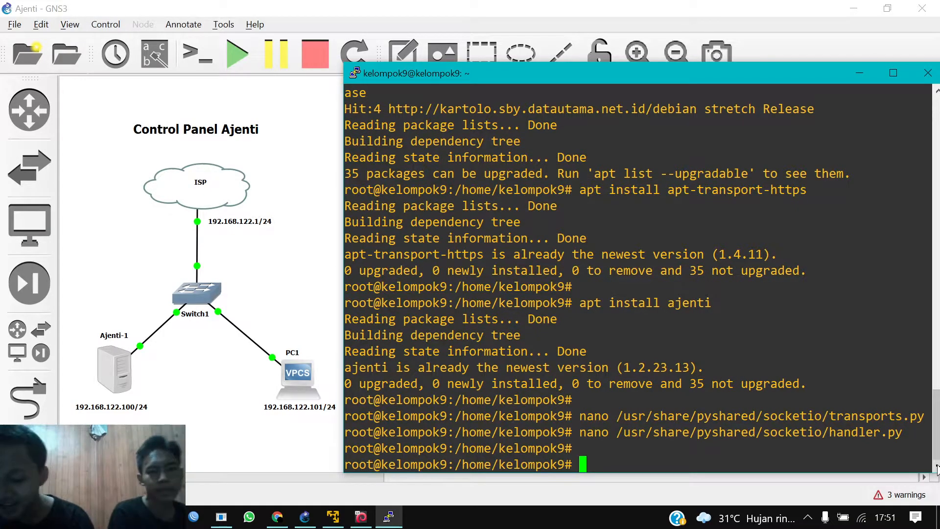
type("serive a")
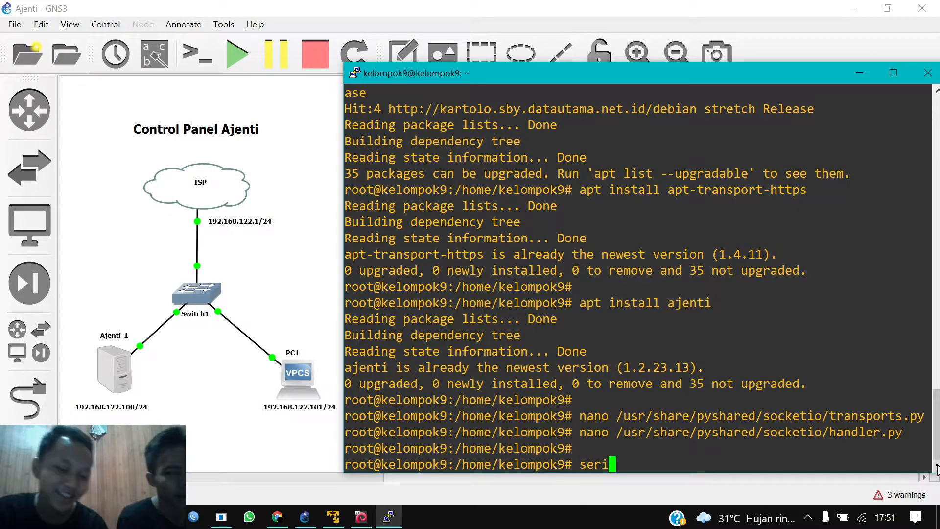
key("BackSpace")
key("BackSpace")
key("BackSpace")
key("BackSpace")
key("BackSpace")
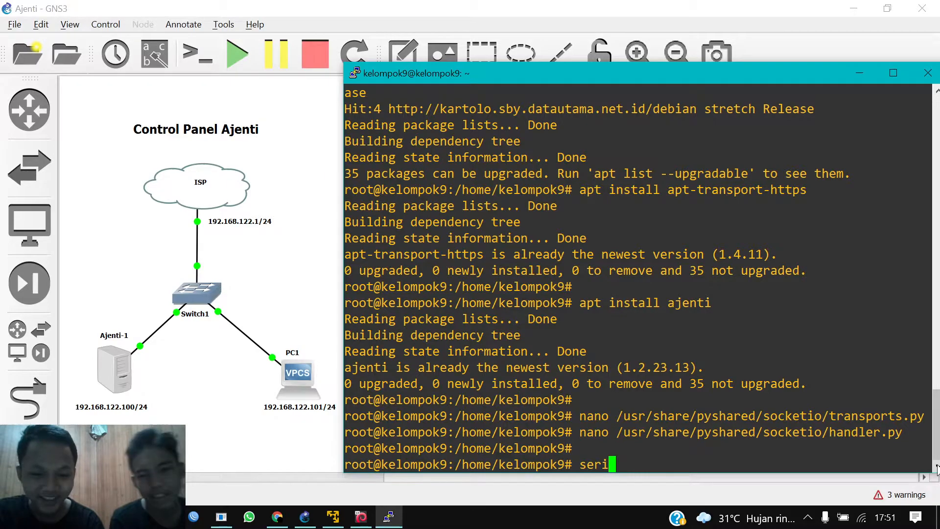
type("vice ajenti status")
key("Return")
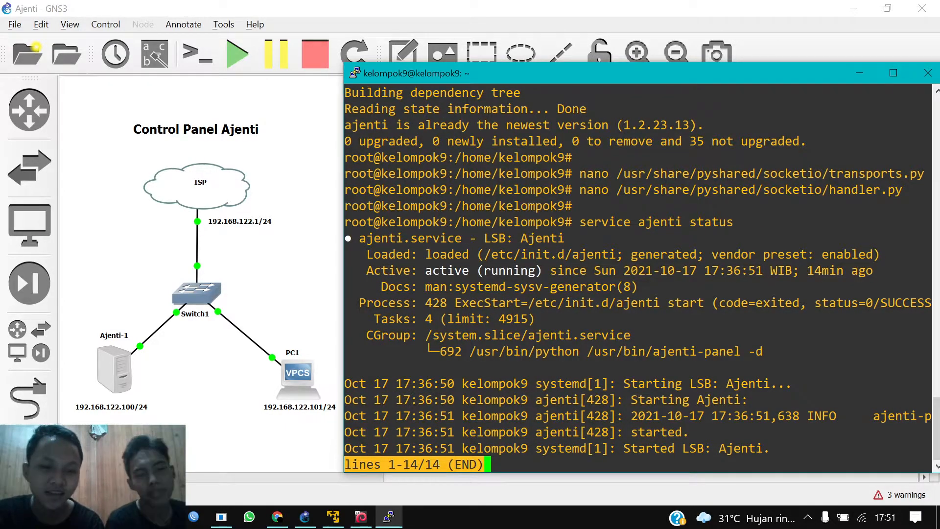
left_click_drag(420, 271, 541, 271)
left_click(540, 271)
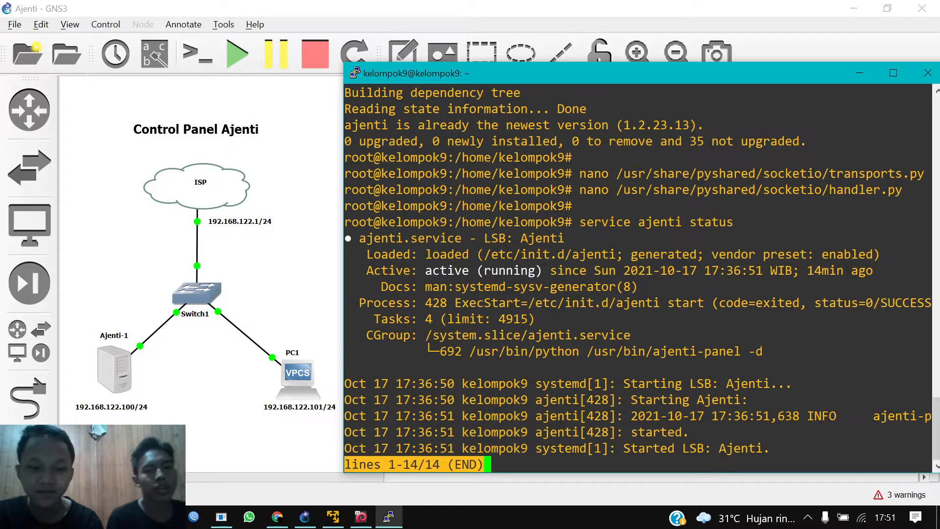
Step: Leave the status pager and enter the 'service ajenti restart' command
key("q")
key("Return")
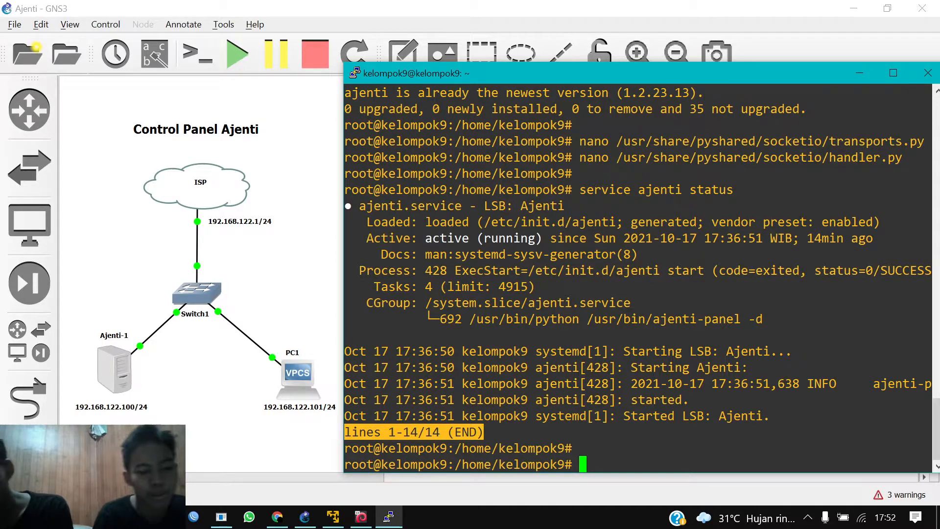
type("s")
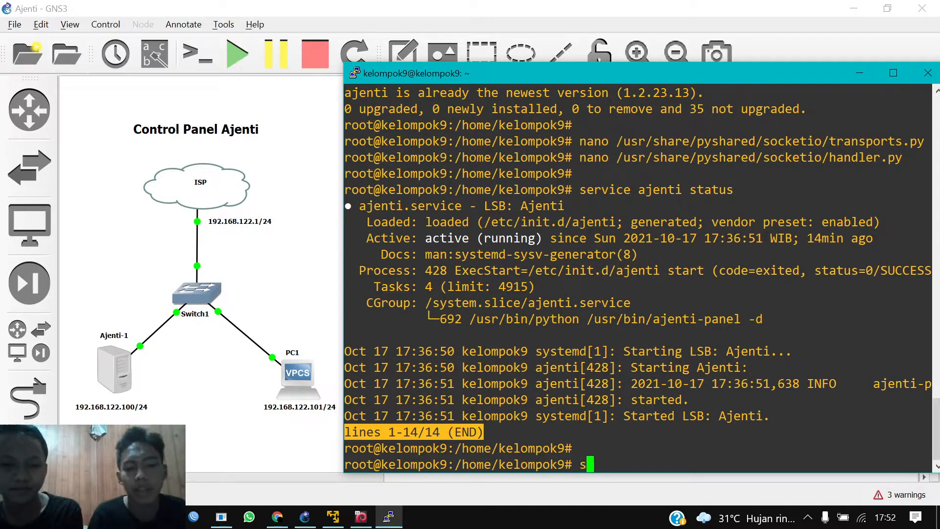
type("erv")
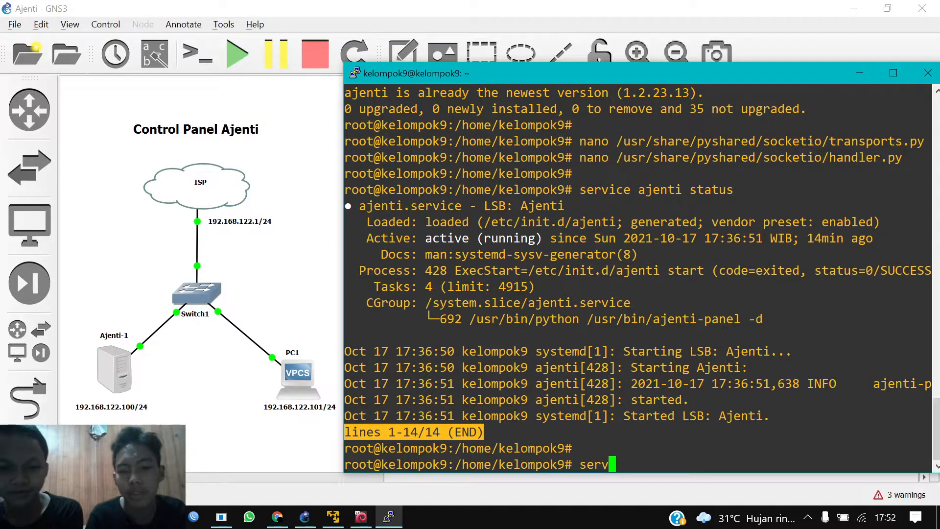
type("ice")
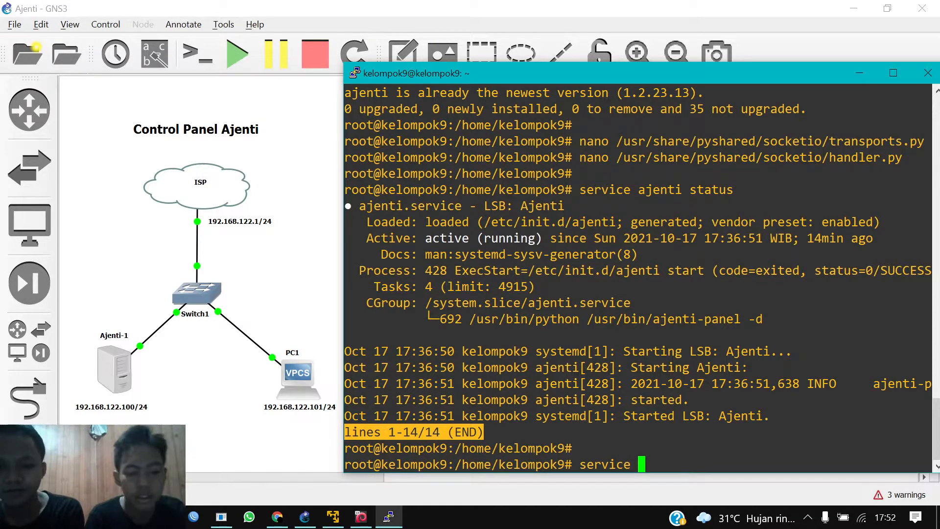
type(" aje")
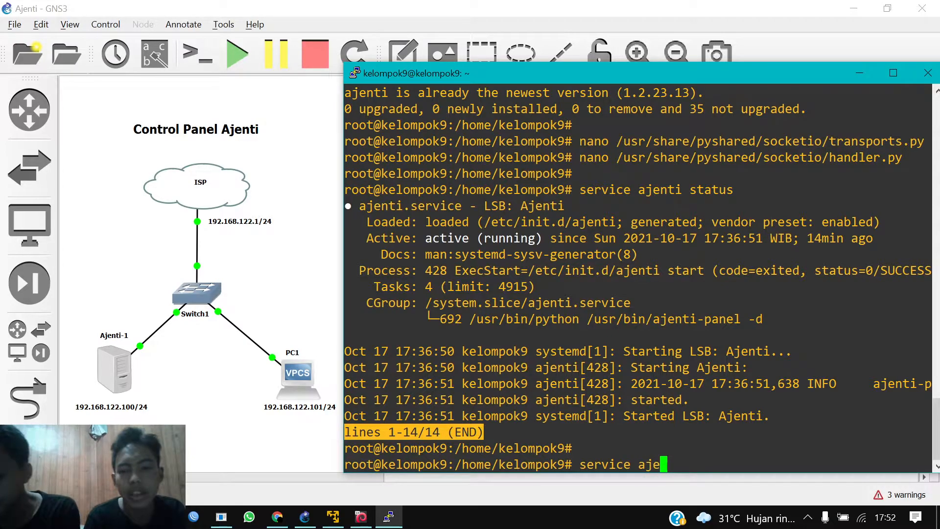
type("nti ")
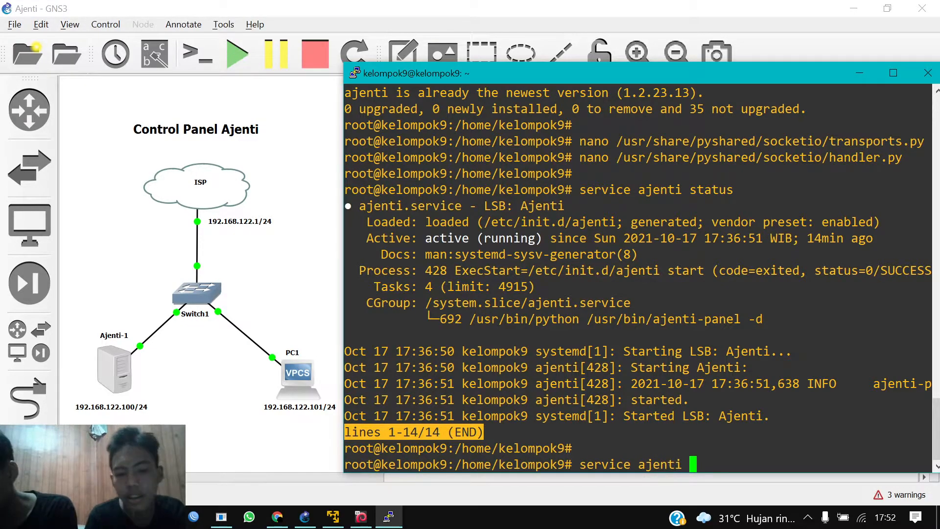
type("restart")
Step: Run the Ajenti service restart and minimize PuTTY to reveal the GNS3 topology
key("Return")
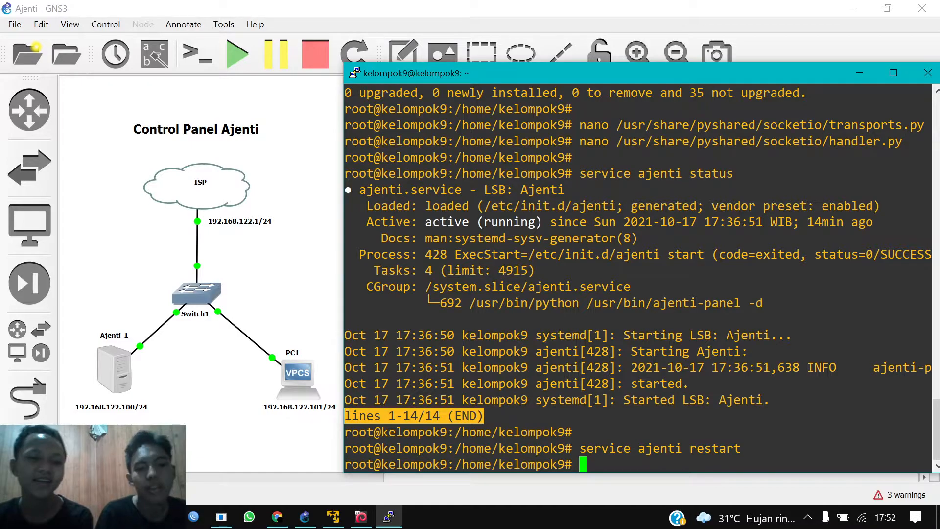
left_click(859, 74)
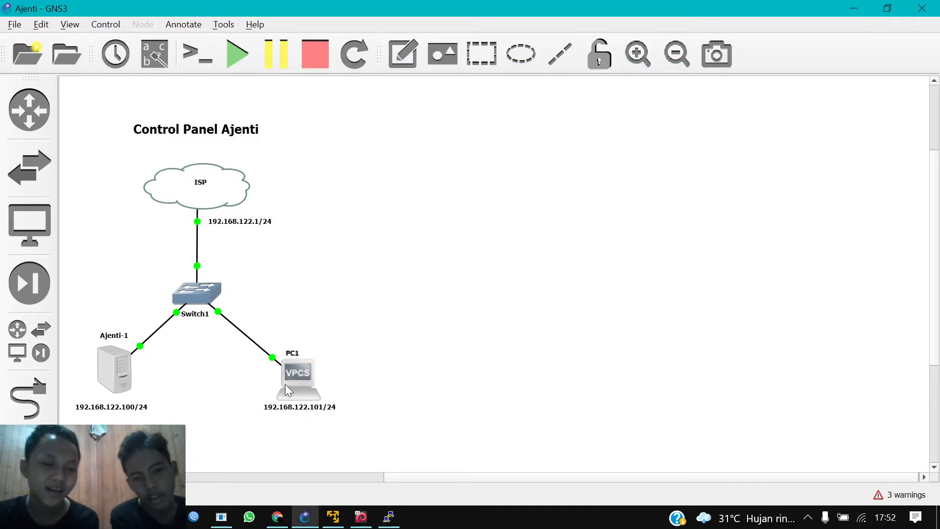
Step: Nudge the PC1 node slightly up and left, then minimize GNS3
left_click_drag(301, 374, 298, 369)
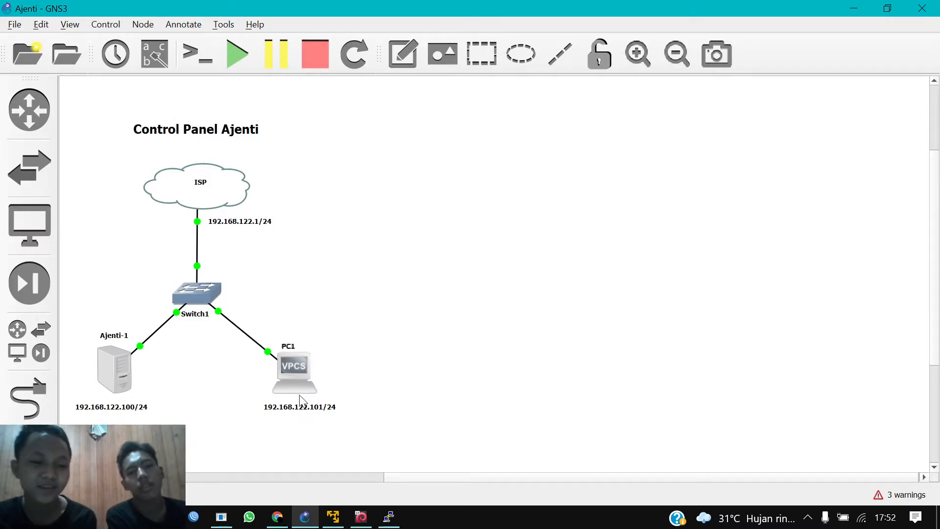
left_click(303, 411)
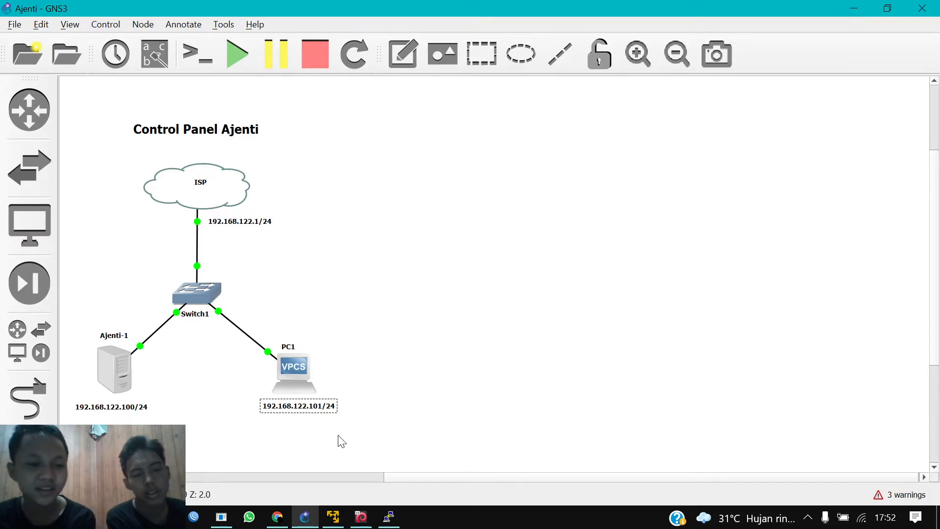
left_click(443, 456)
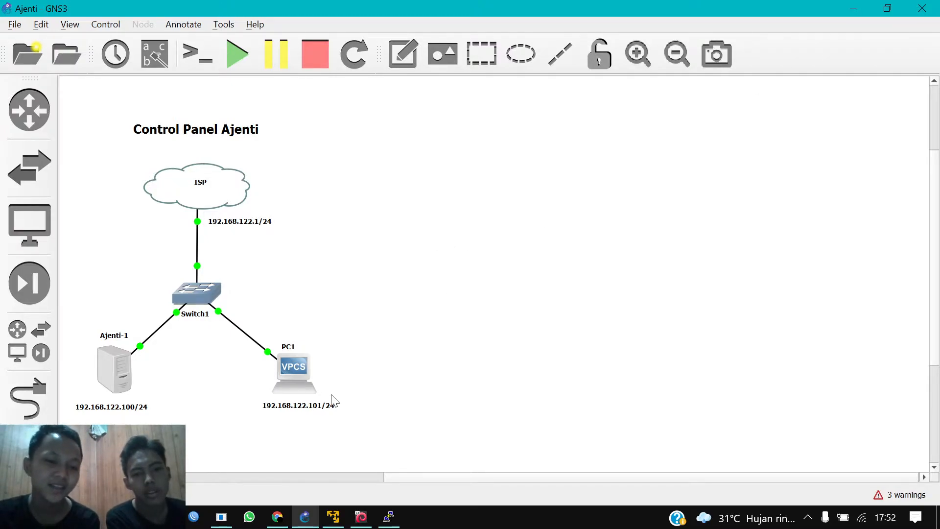
left_click(855, 11)
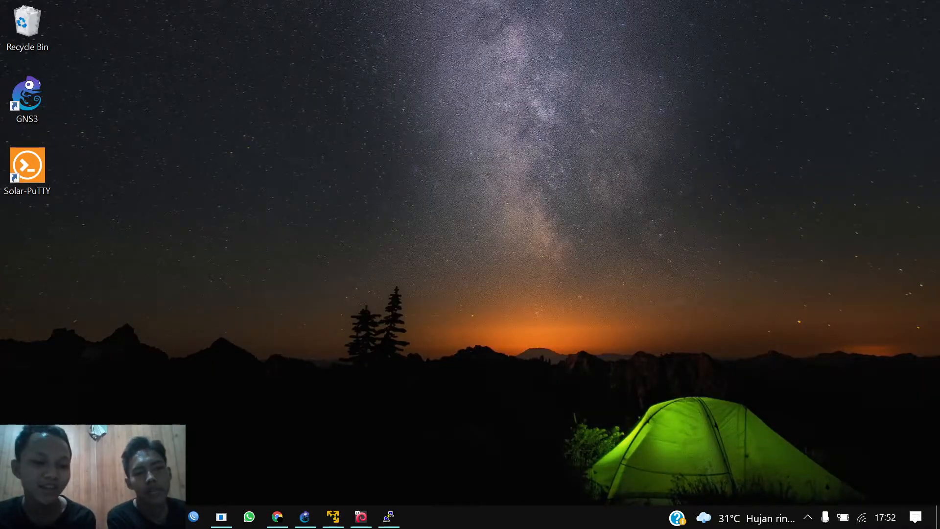
left_click(314, 306)
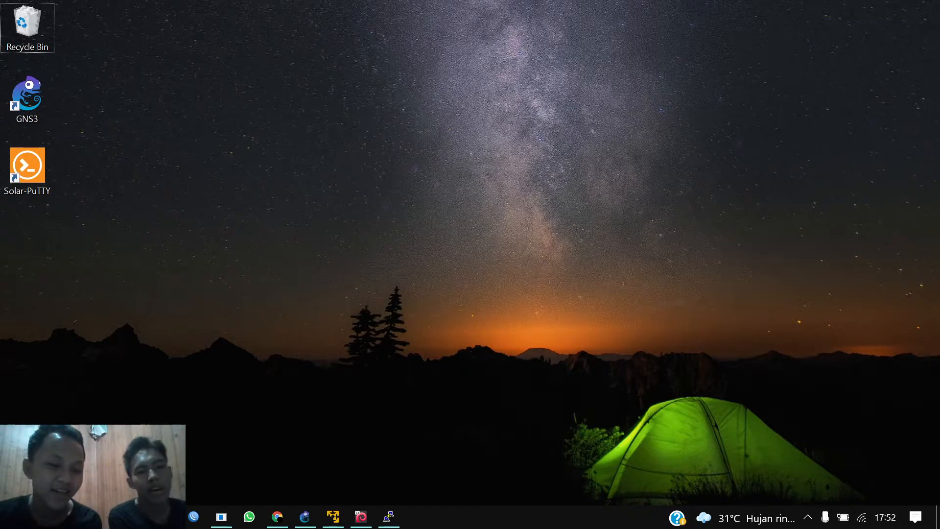
left_click(165, 516)
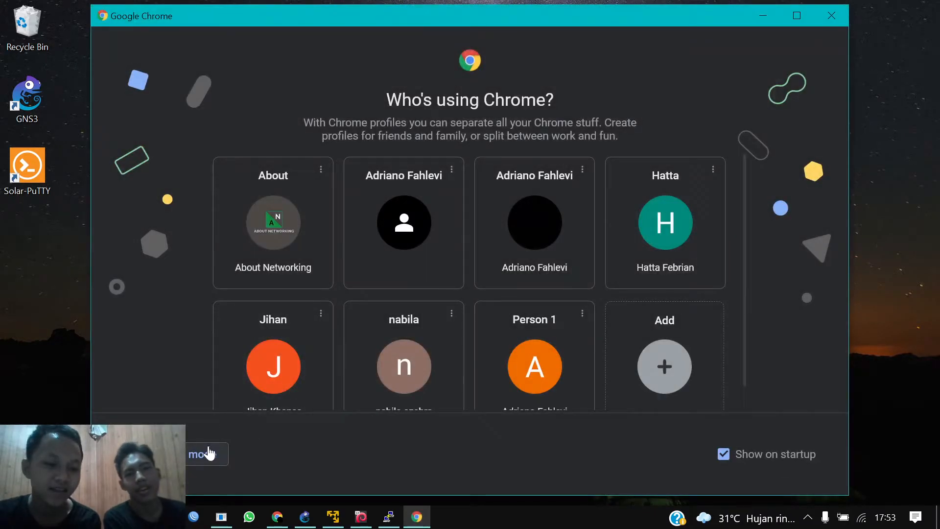
left_click(208, 454)
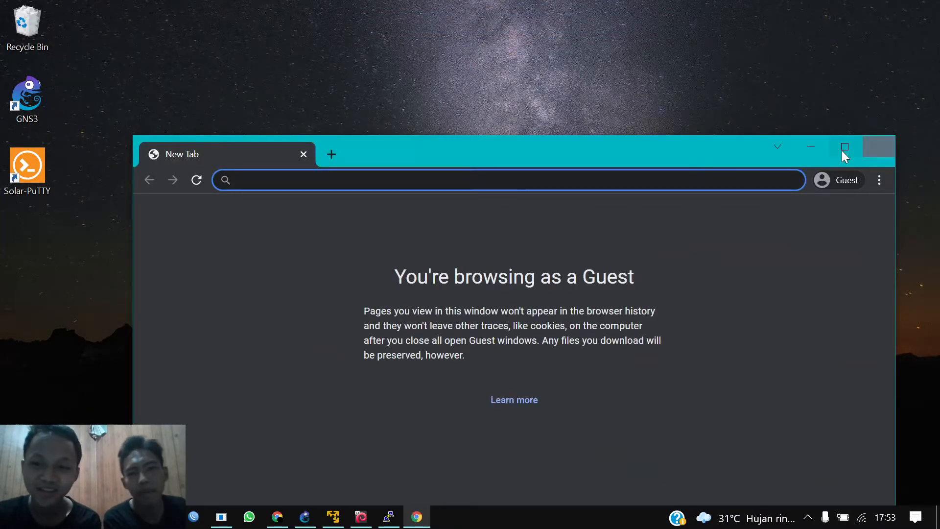
left_click(843, 148)
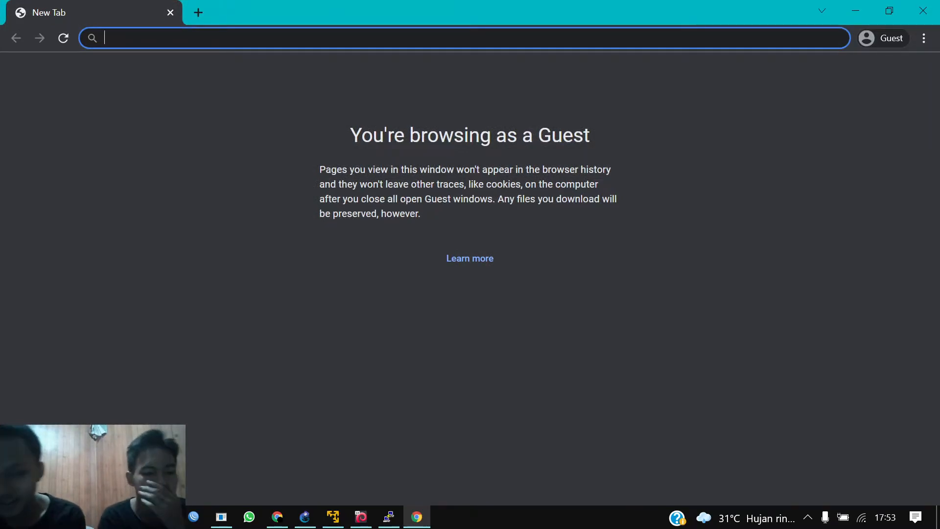
type("ht")
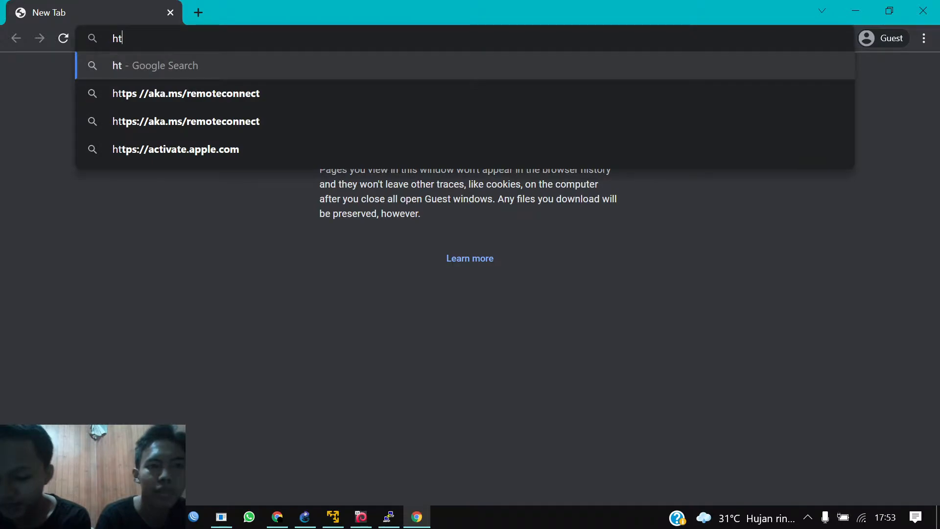
type("tps")
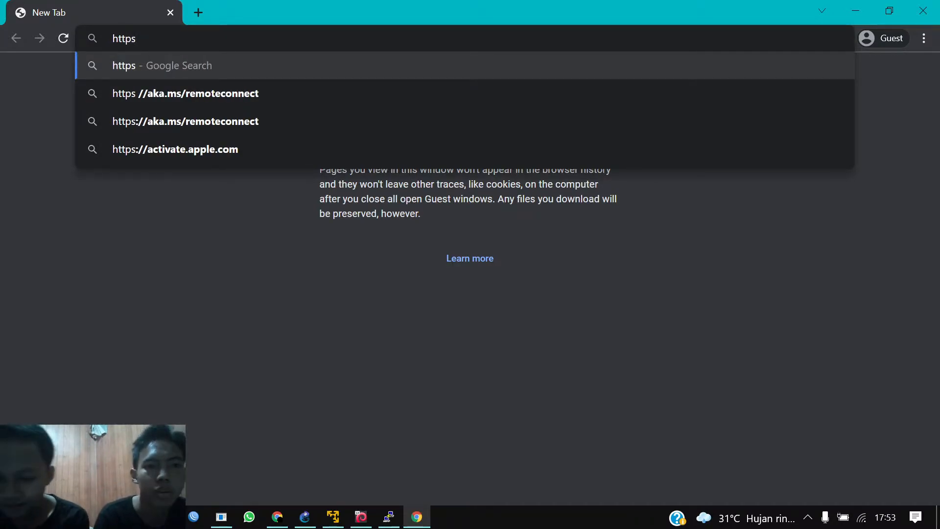
type("://")
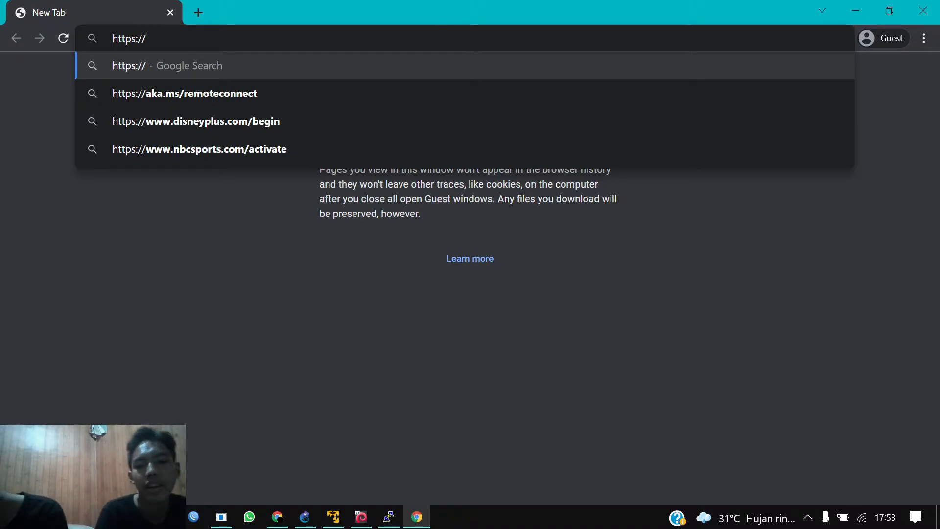
type("192.")
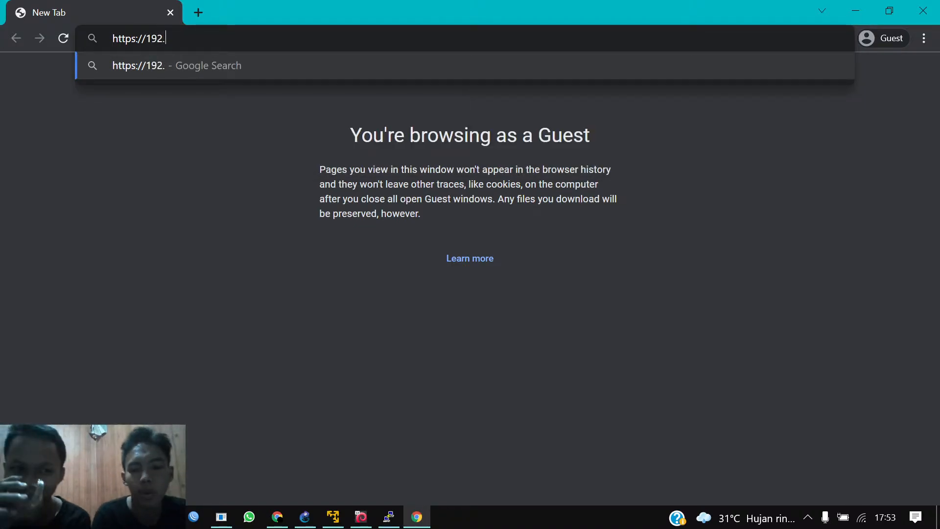
type("168.12")
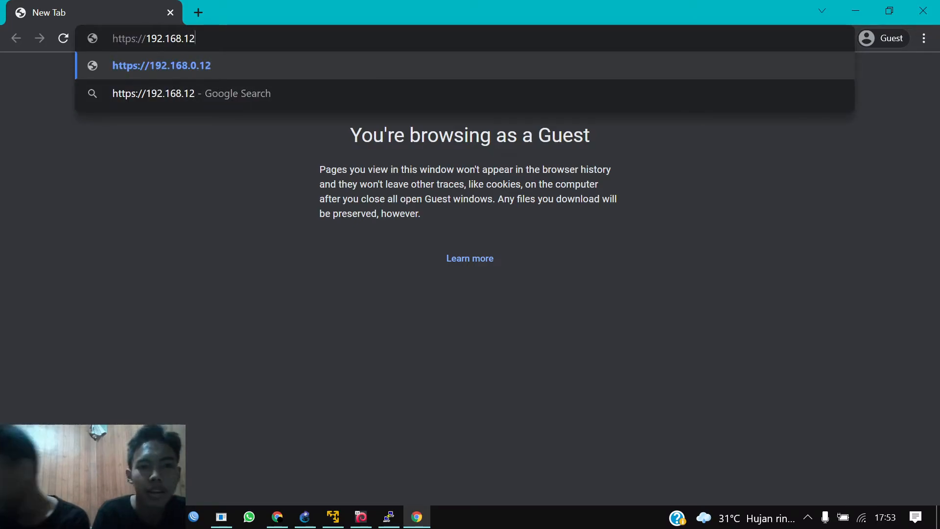
type("2.100")
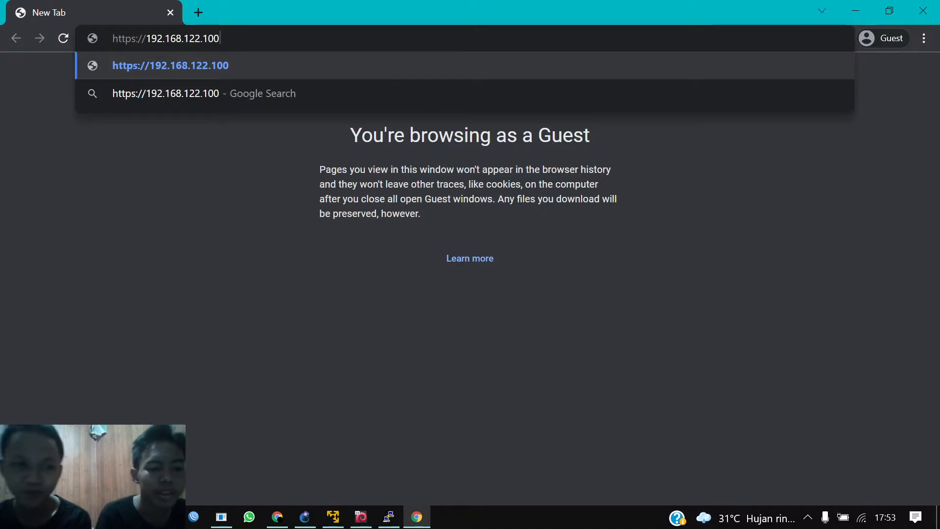
type(":")
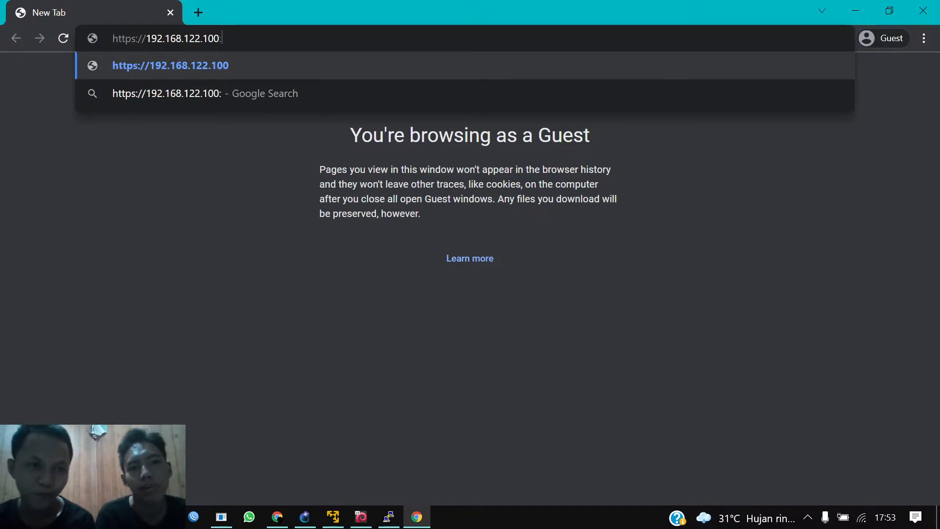
type("8000")
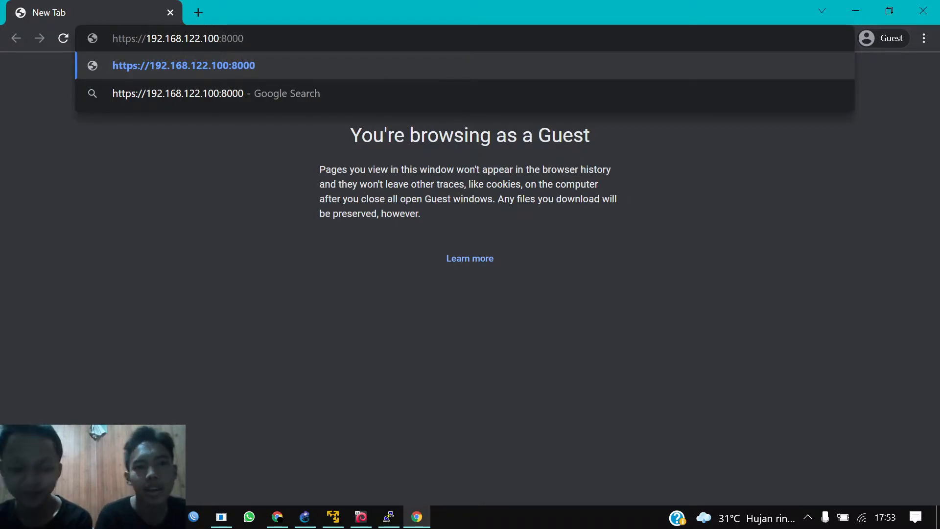
key("Return")
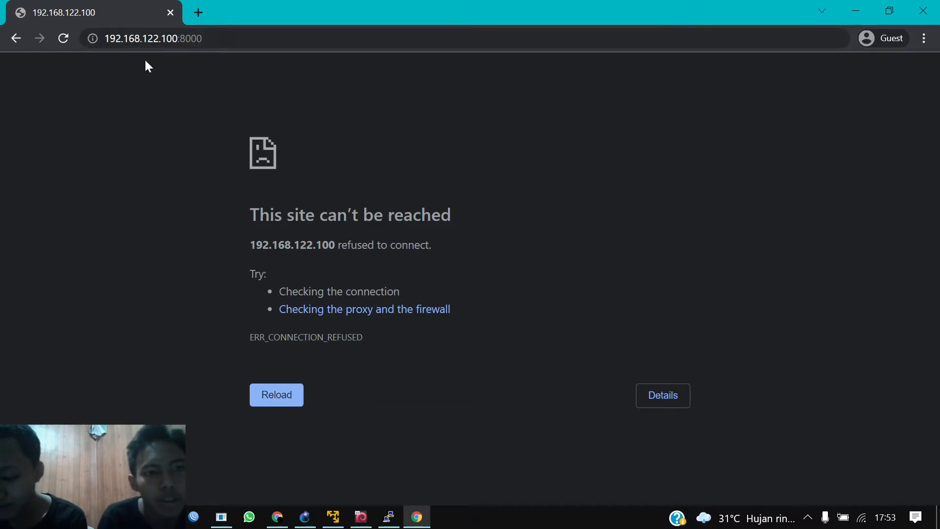
key("F5")
double_click(221, 43)
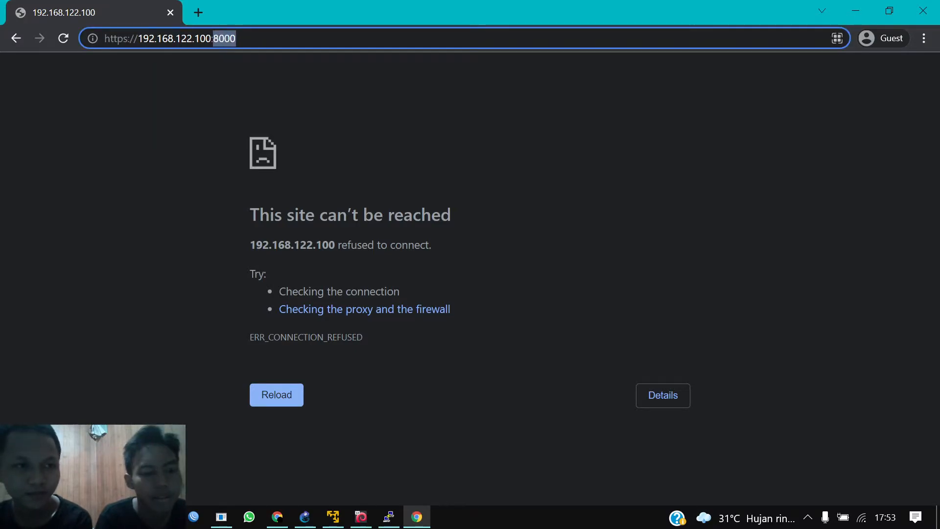
left_click(150, 38)
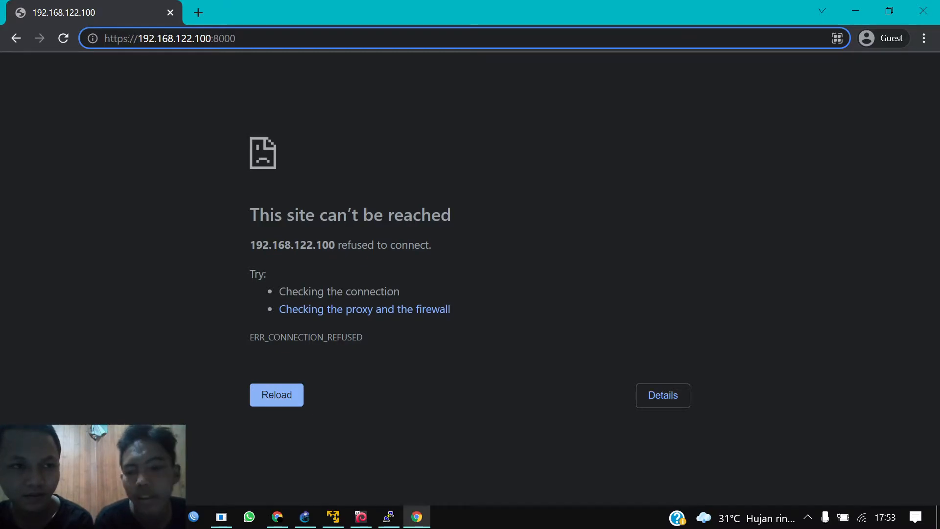
Step: Retry the address over http with two reloads, then bring up the Windows Run box
left_click(130, 38)
key("BackSpace")
key("Return")
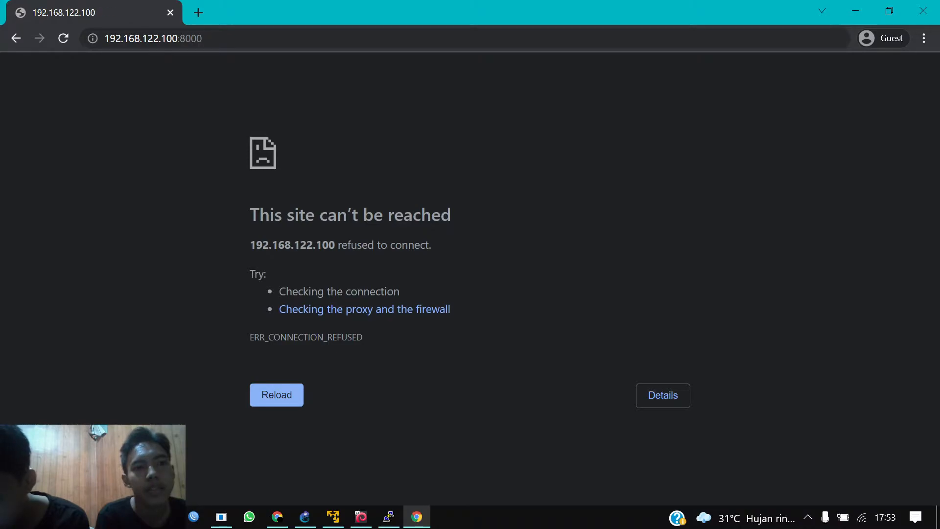
key("F5")
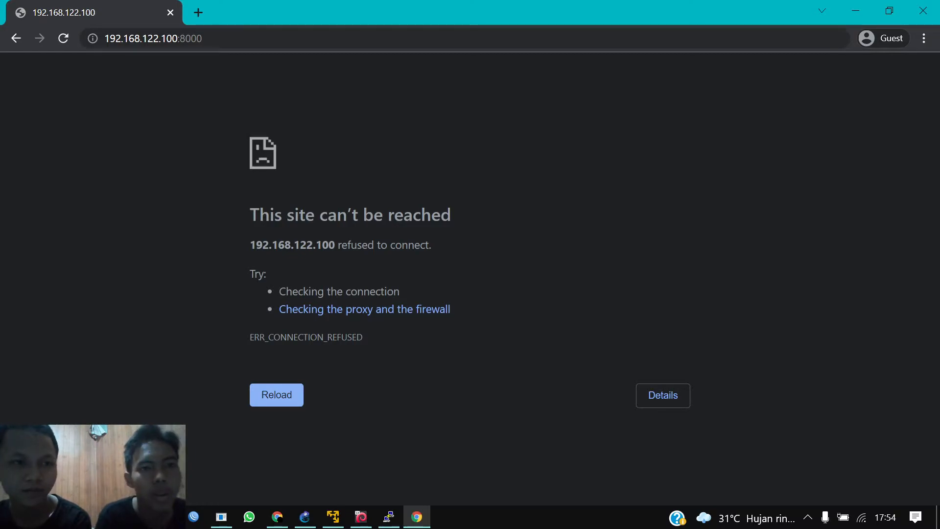
key("F5")
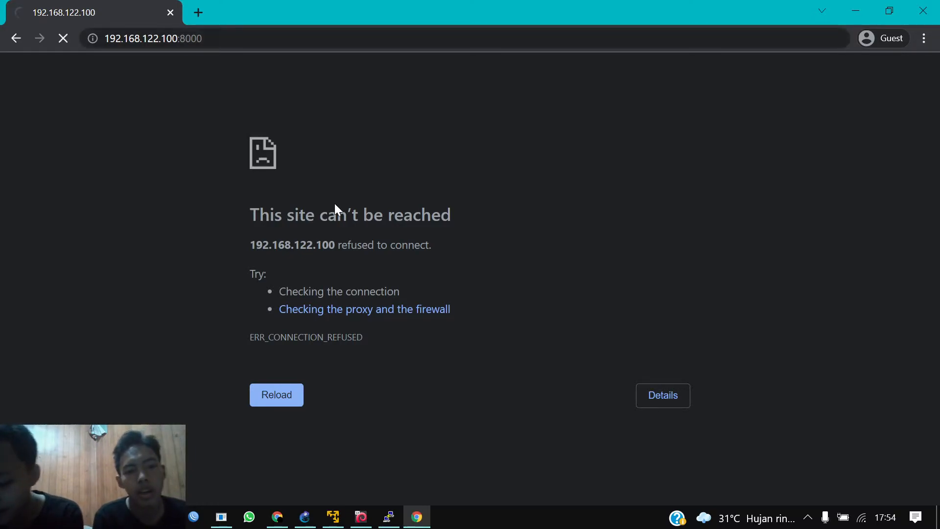
key("super+r")
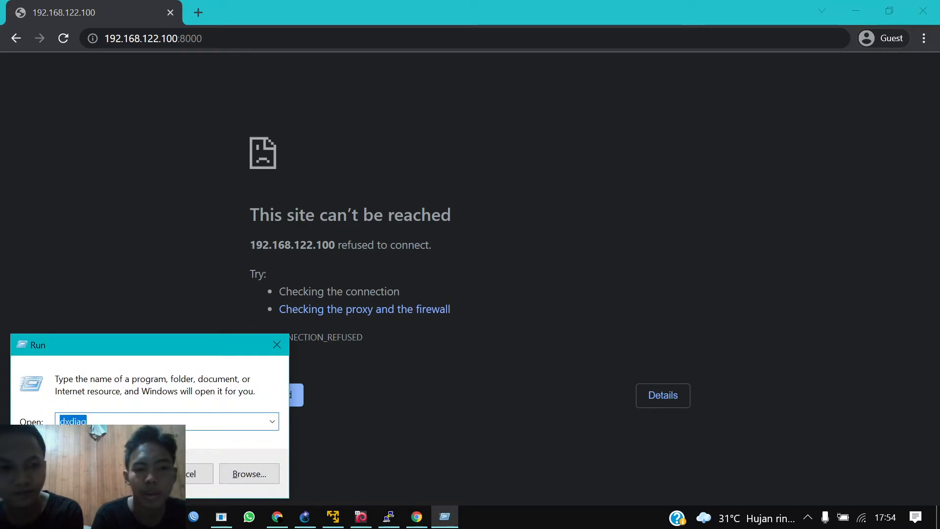
Step: Ping 192.168.122.100 from a Command Prompt (4/4 replies, 0% loss), then minimize it
type("cmd")
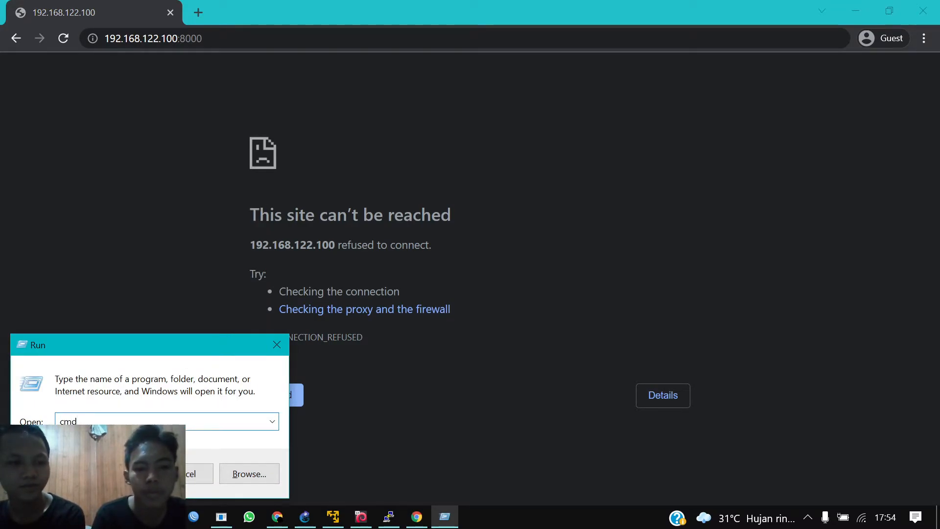
key("Return")
type("ping 192.168.122.100")
key("Return")
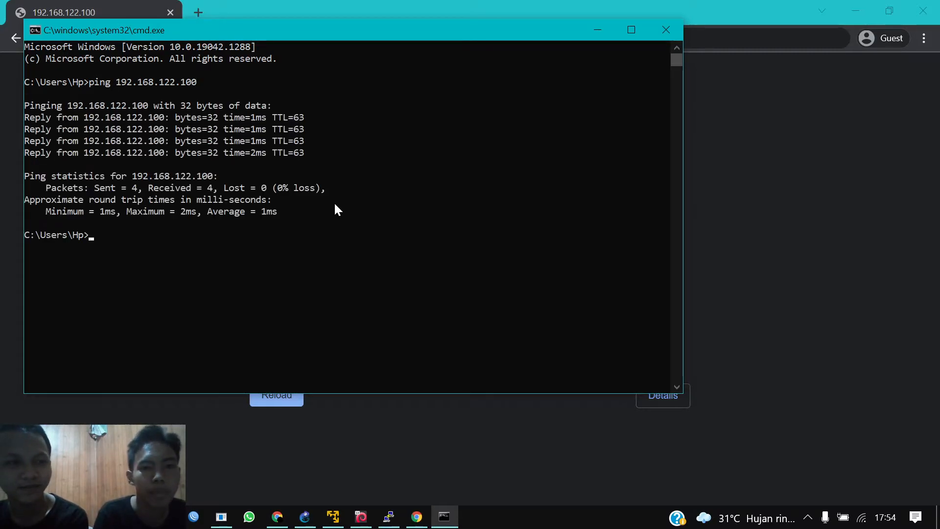
left_click(600, 30)
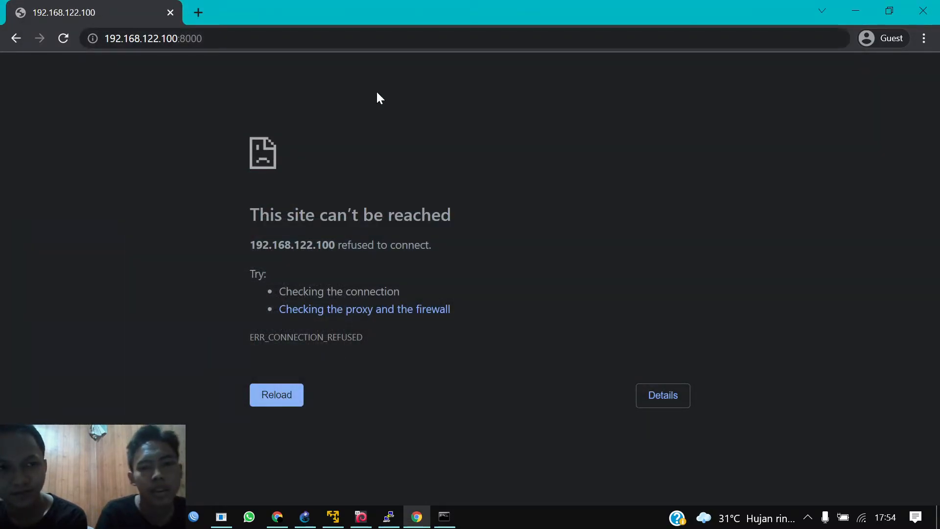
left_click(196, 15)
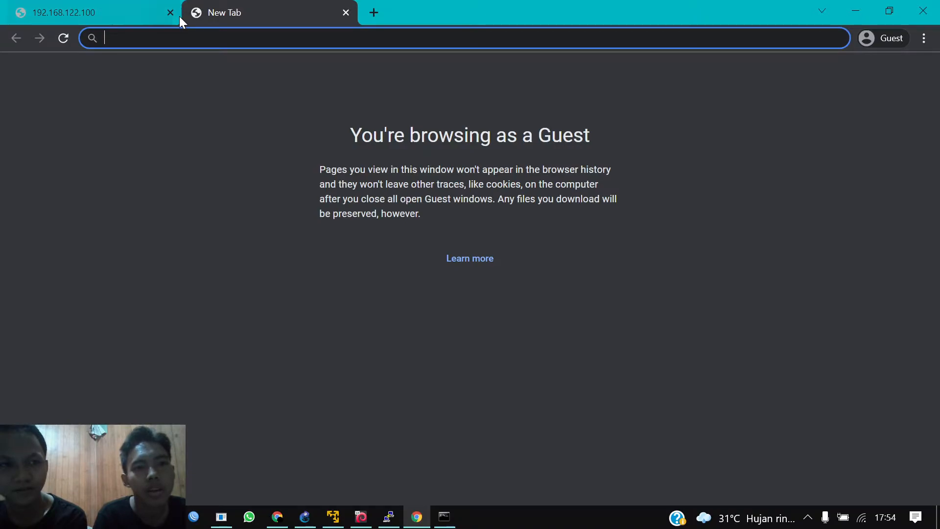
left_click(170, 13)
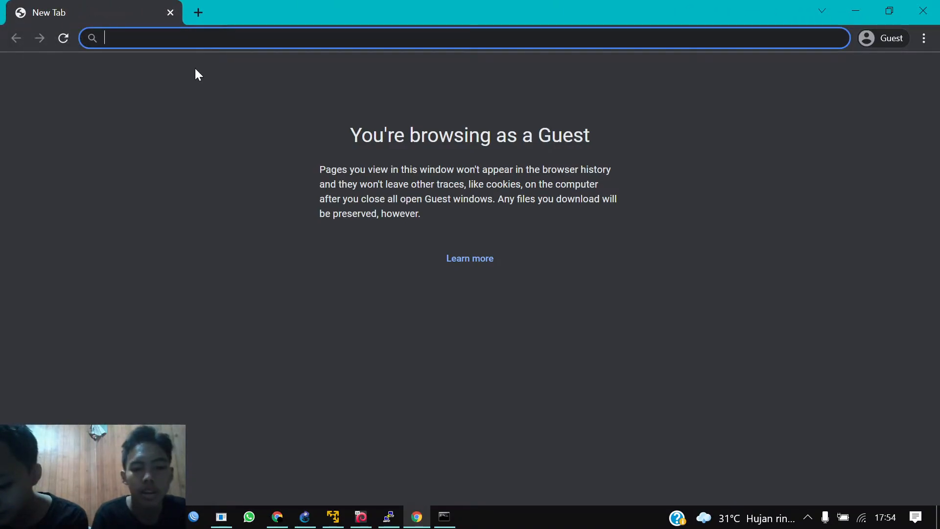
type("192")
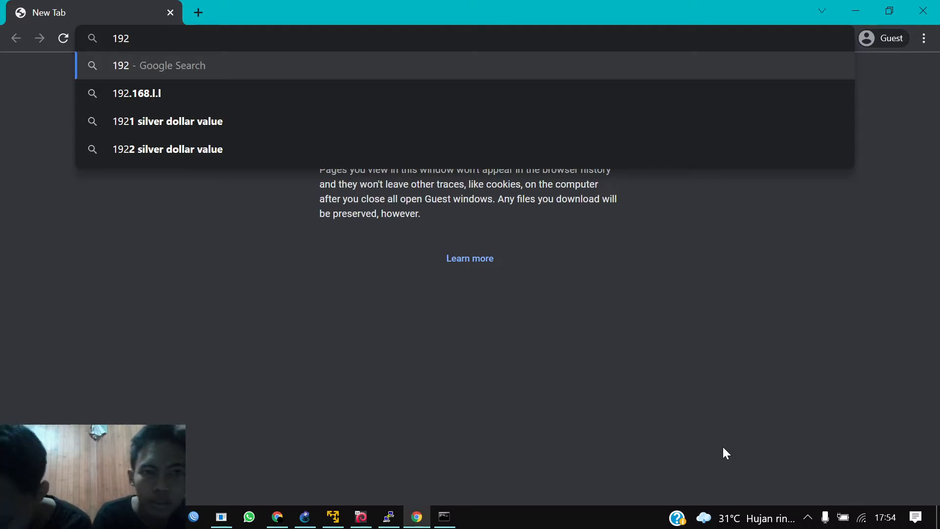
type(".")
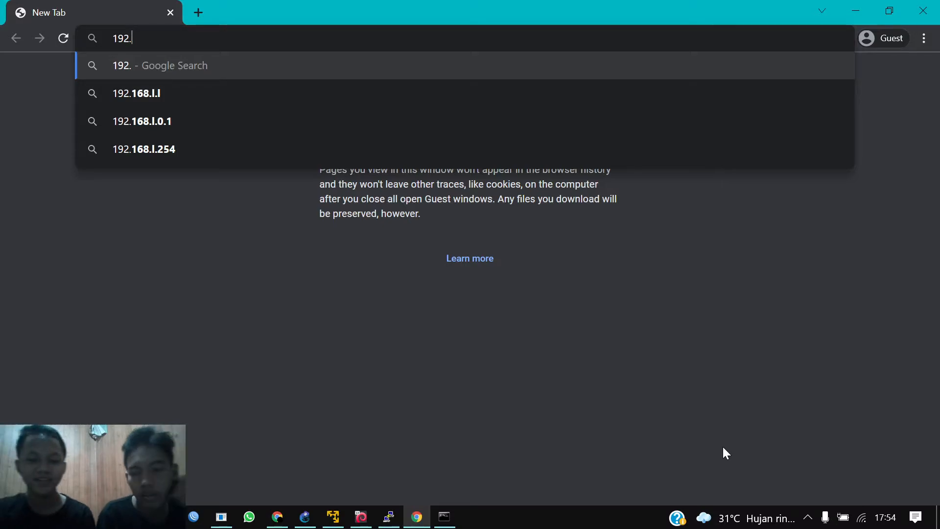
key("BackSpace")
key("BackSpace")
key("BackSpace")
key("BackSpace")
type("https")
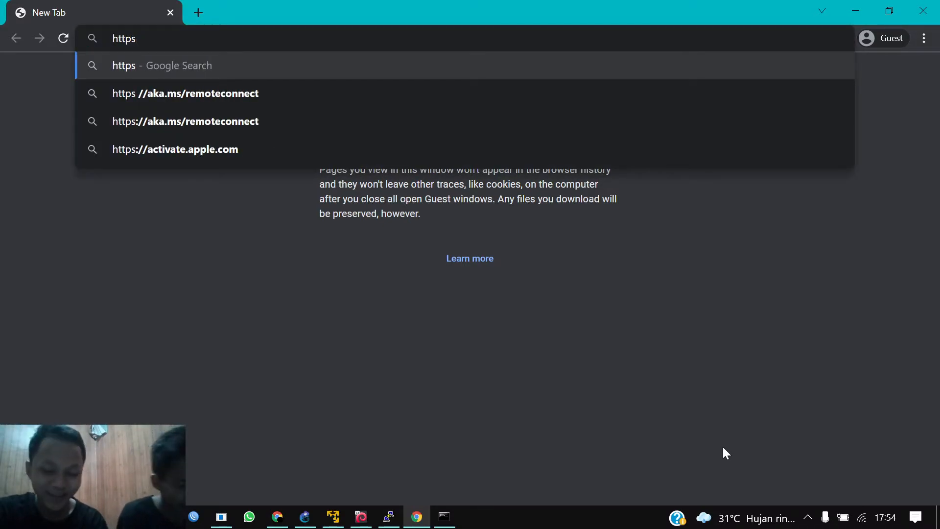
type("://")
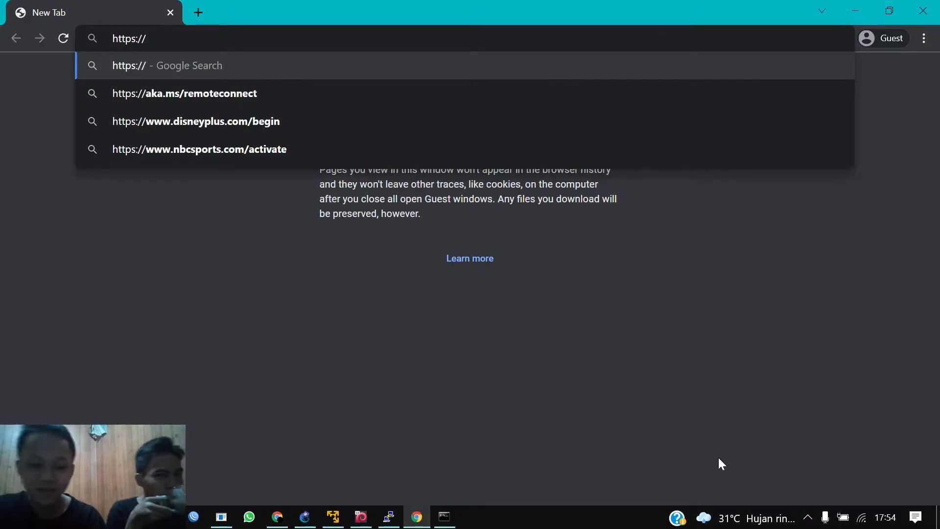
type("192.168.122.100")
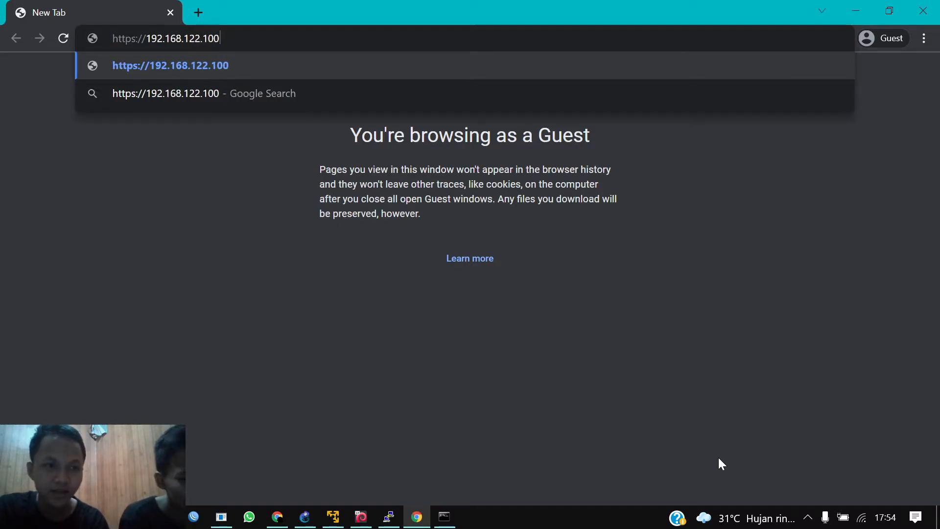
type(":8000")
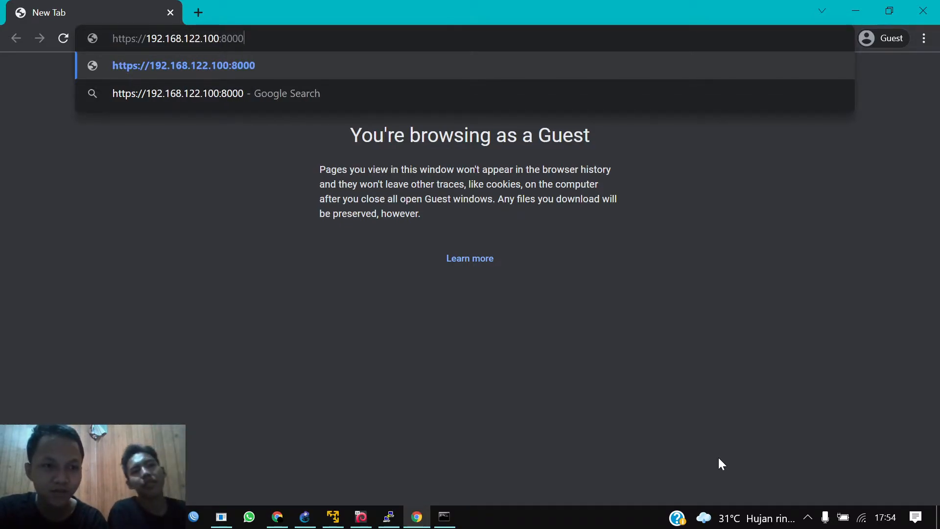
key("Return")
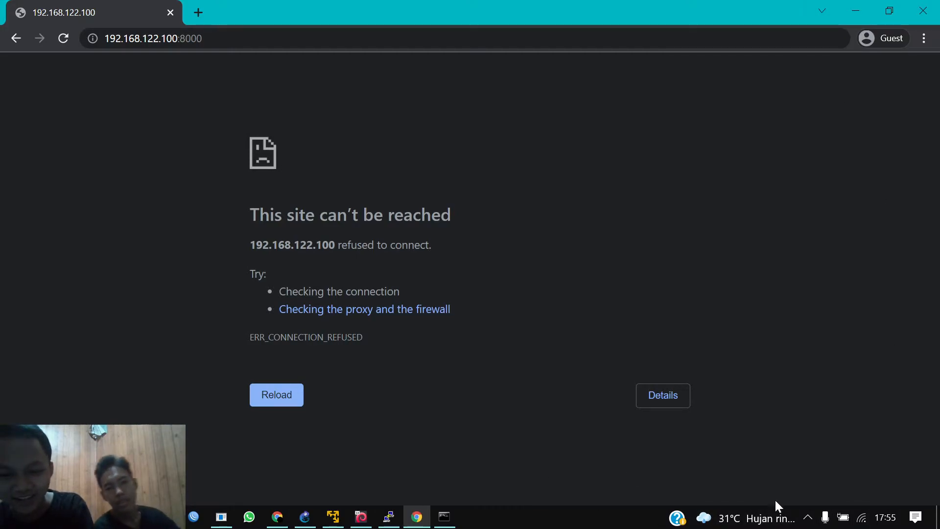
Step: Disconnect the PC from its current Wi-Fi network
left_click(855, 521)
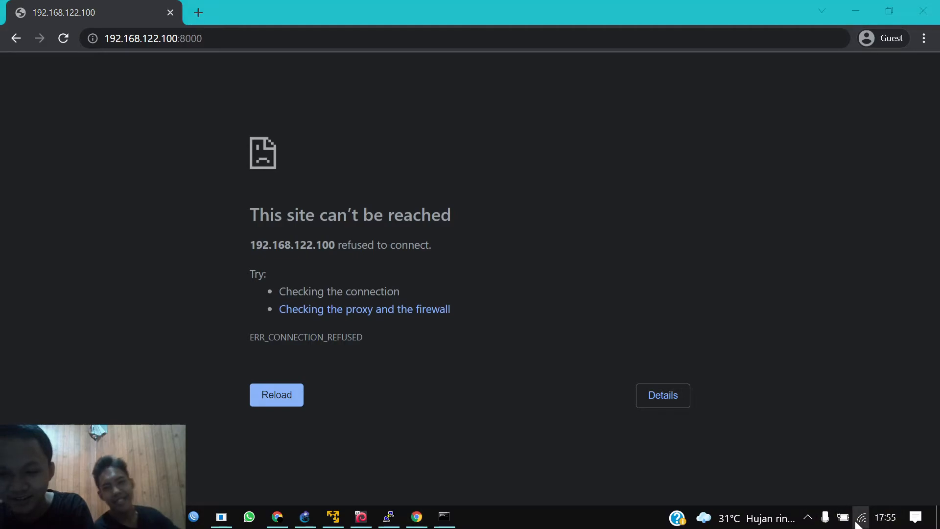
left_click(855, 180)
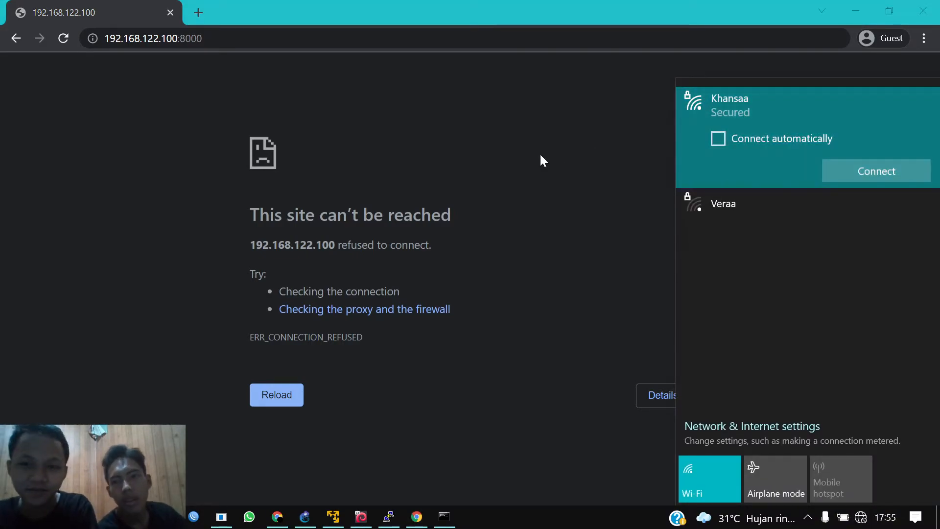
left_click(540, 156)
left_click(252, 38)
key("Return")
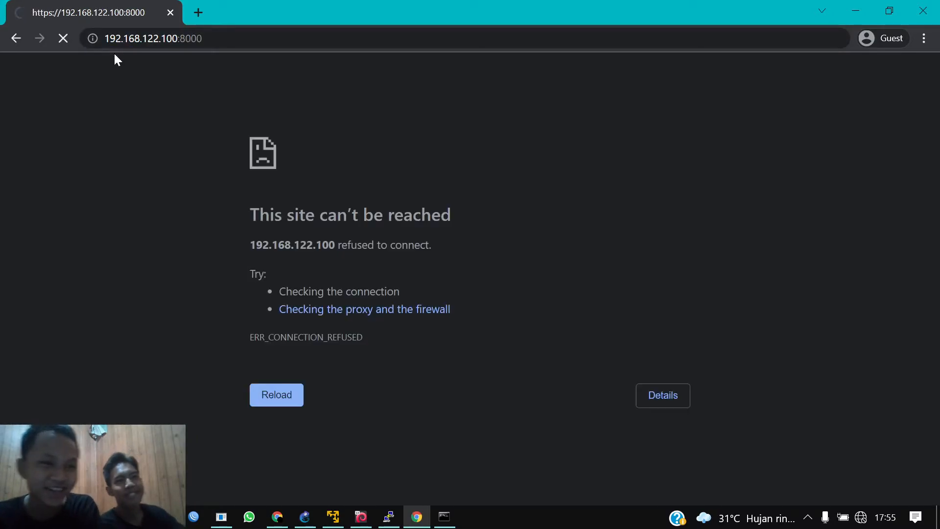
left_click(294, 405)
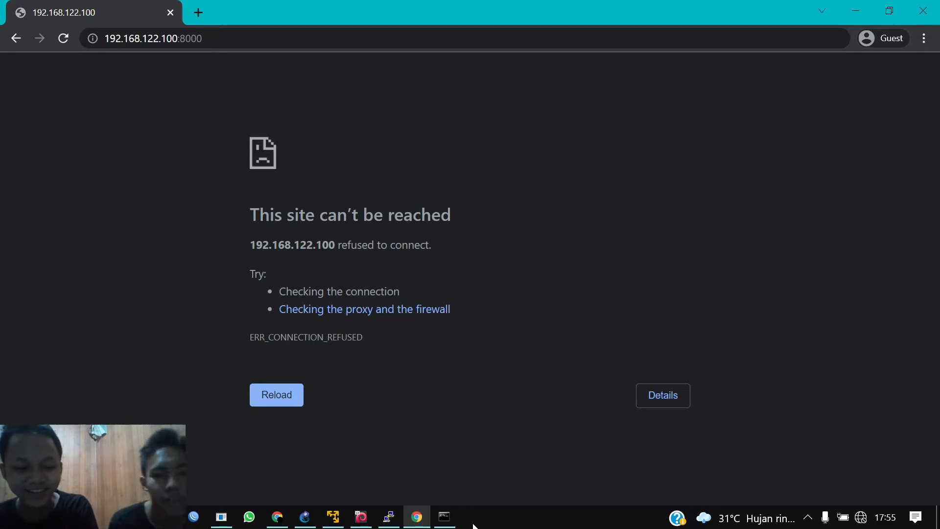
Step: Restart Ajenti in PuTTY with /etc/init.d/ajenti restart, then return to Chrome
left_click(382, 517)
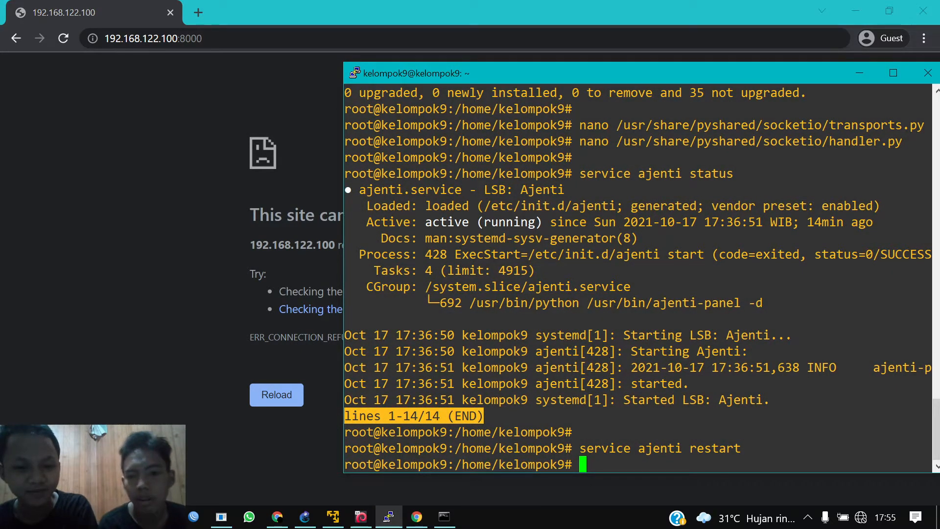
type("/etc/o")
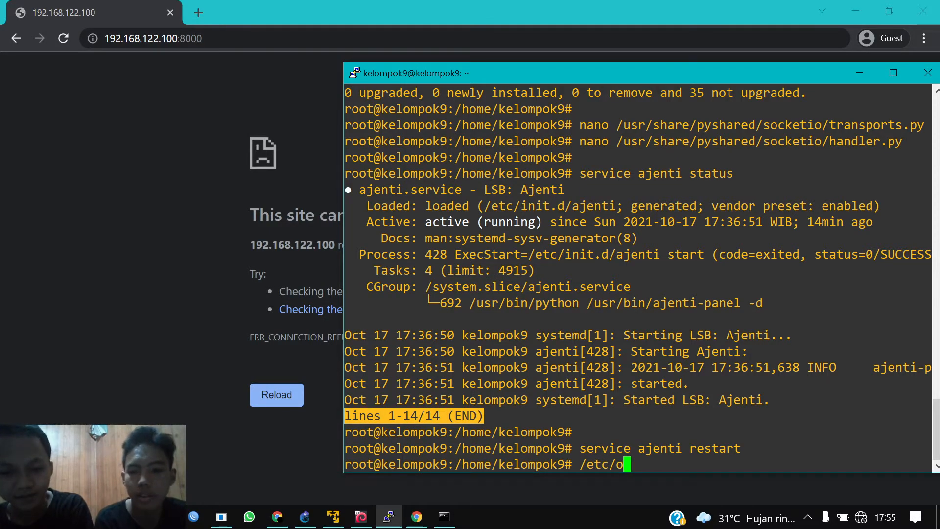
key("BackSpace")
type("init")
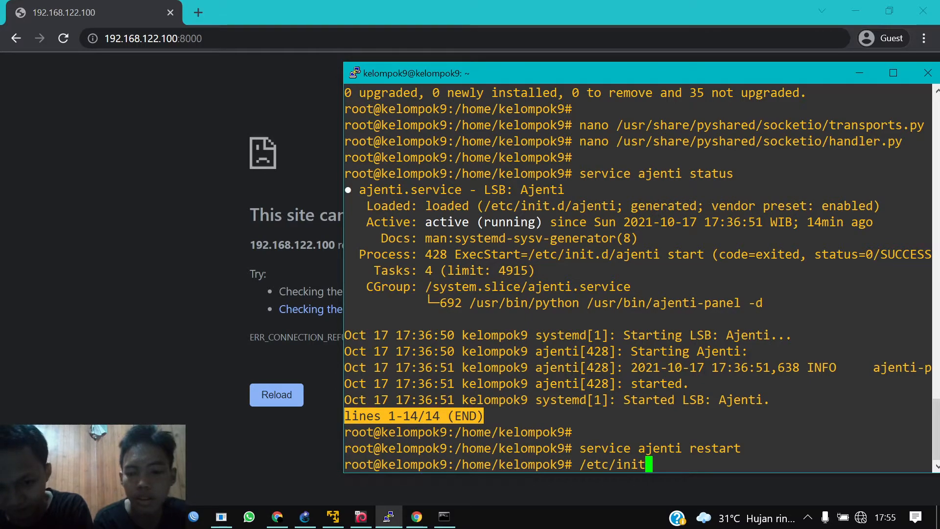
type(".d/")
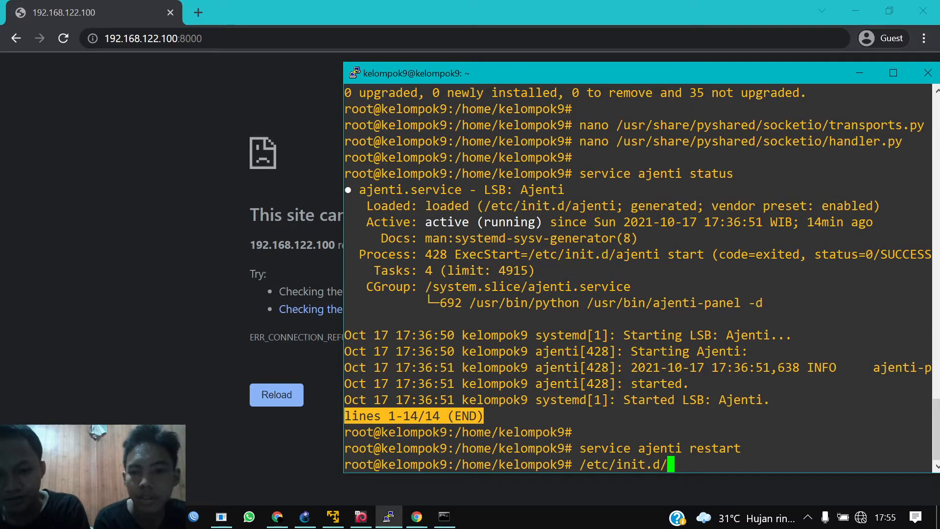
type("a")
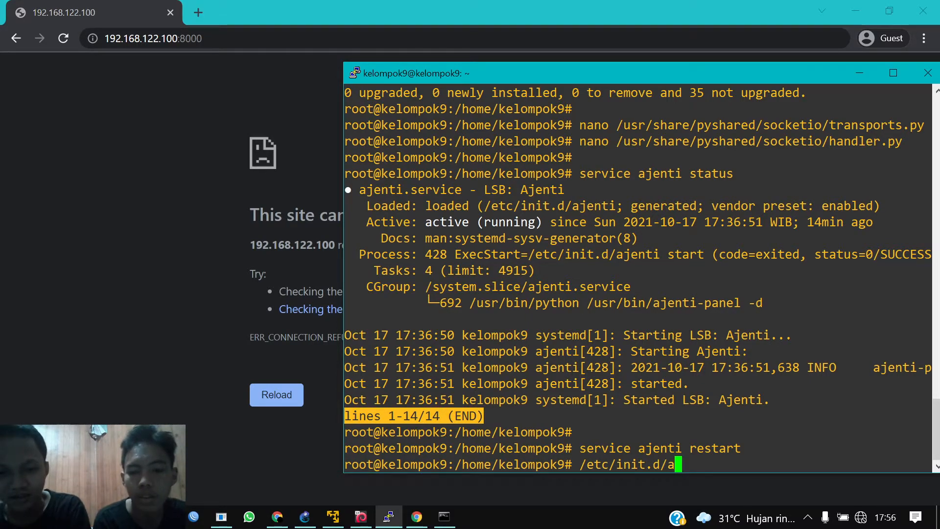
type("jenti ")
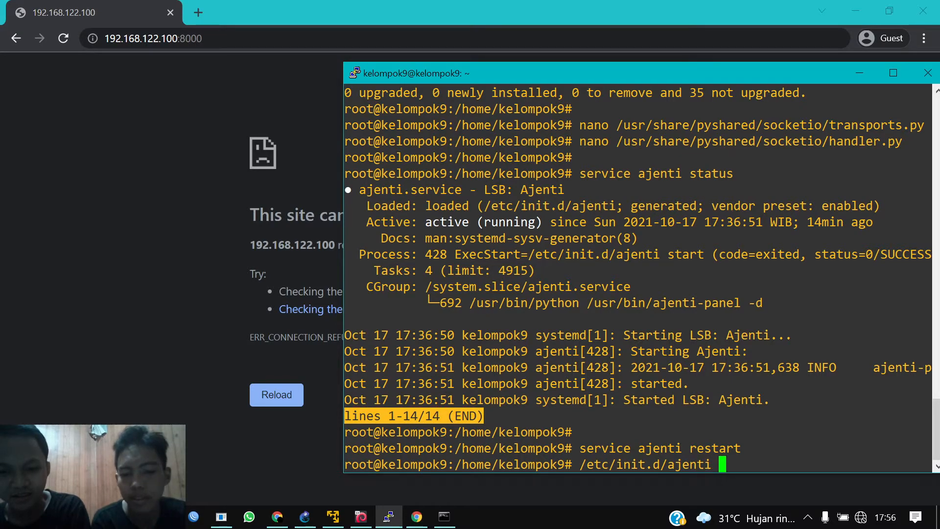
type("restart")
key("Return")
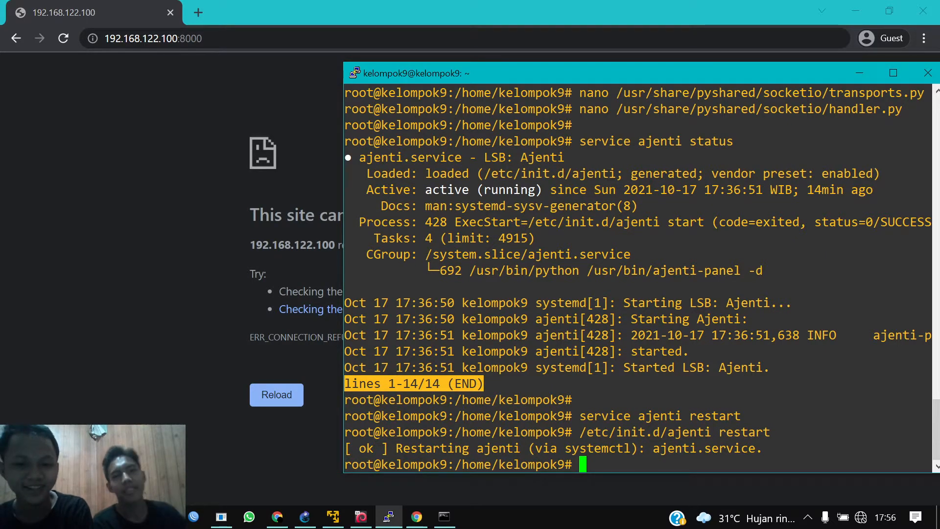
left_click(113, 189)
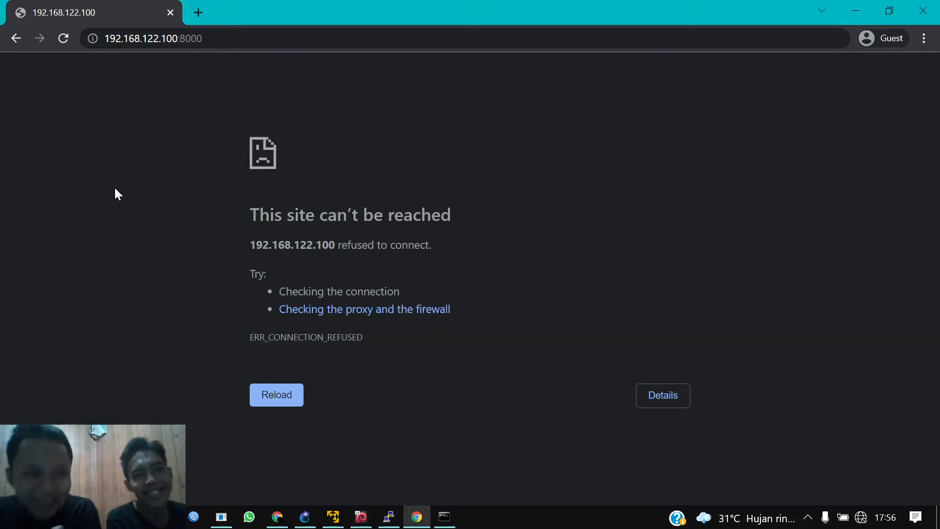
key("F5")
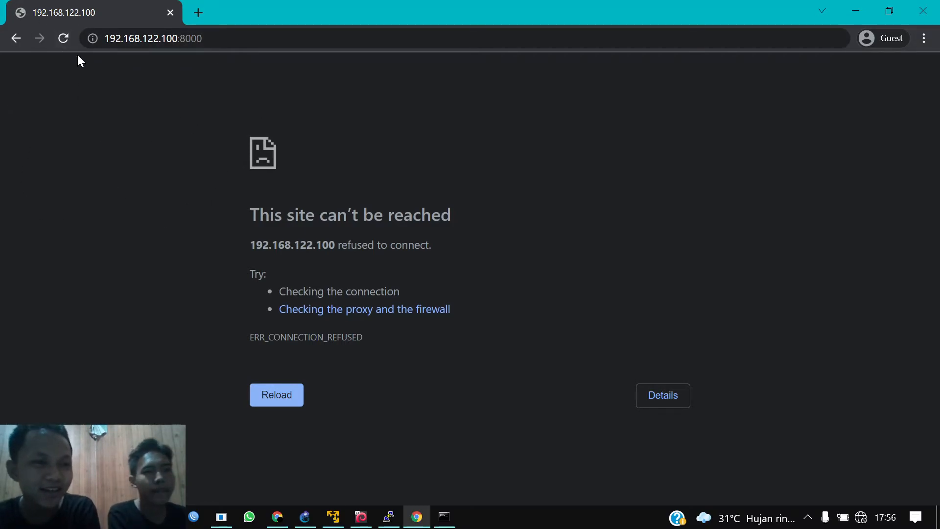
left_click(62, 44)
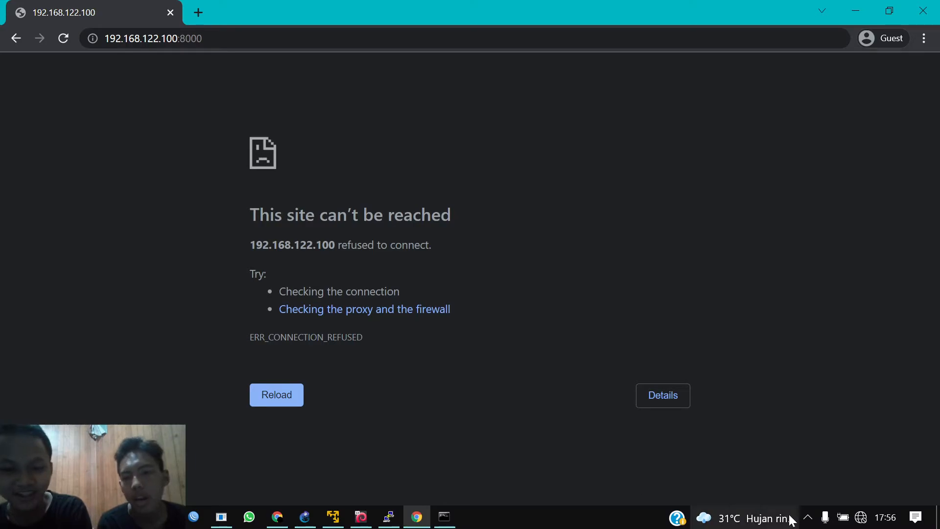
left_click(865, 523)
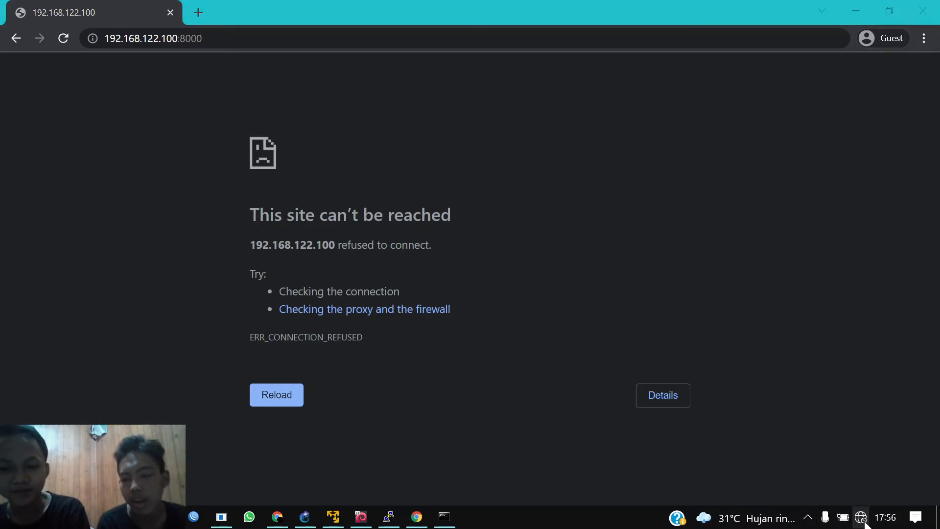
right_click(865, 524)
left_click(847, 496)
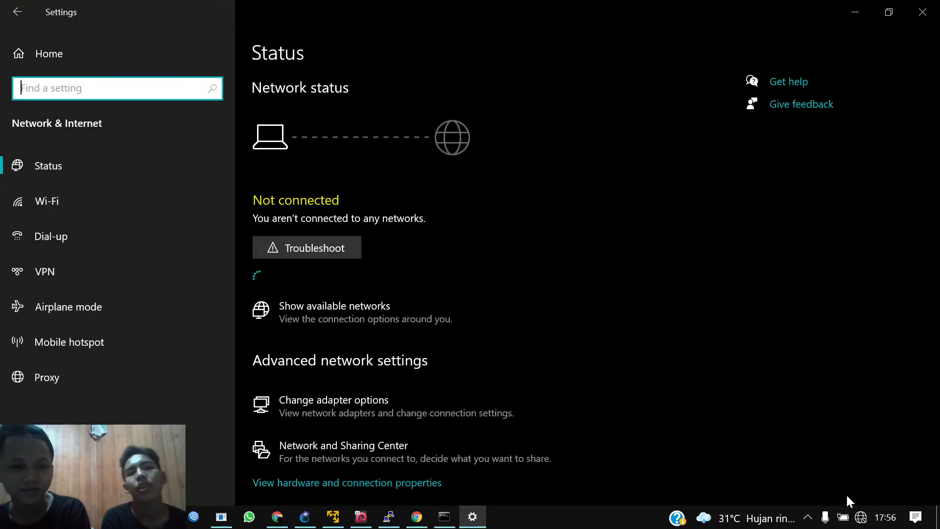
Step: Open the adapter list and disable Ethernet 9 and VirtualBox Host-Only Network #8
left_click(458, 418)
left_click(459, 419)
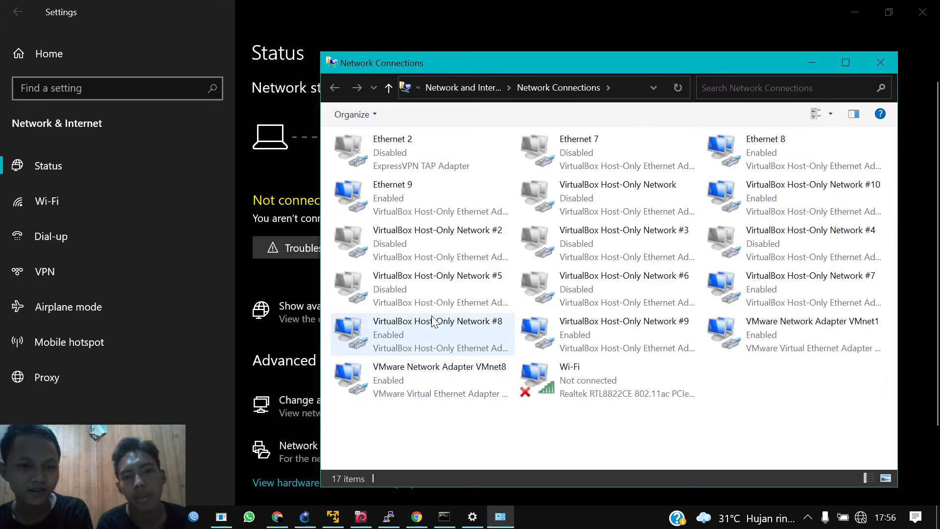
right_click(457, 206)
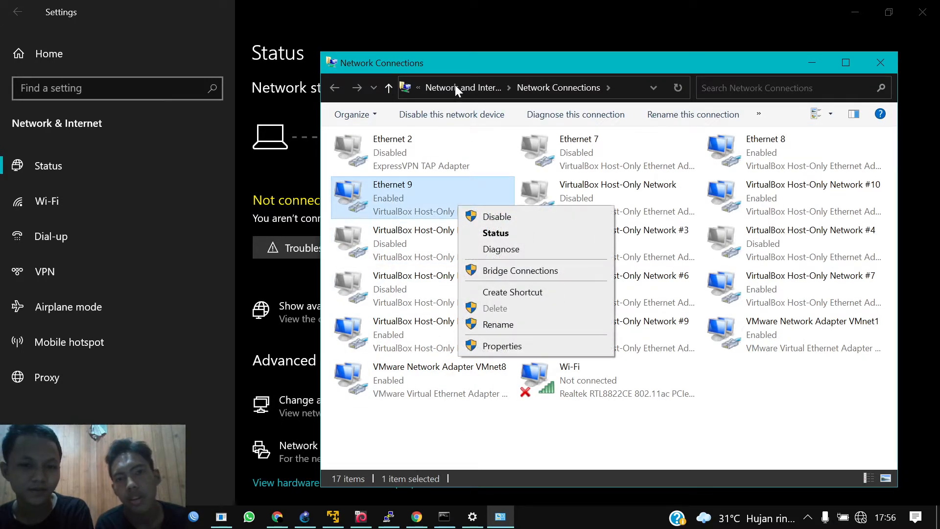
left_click(495, 217)
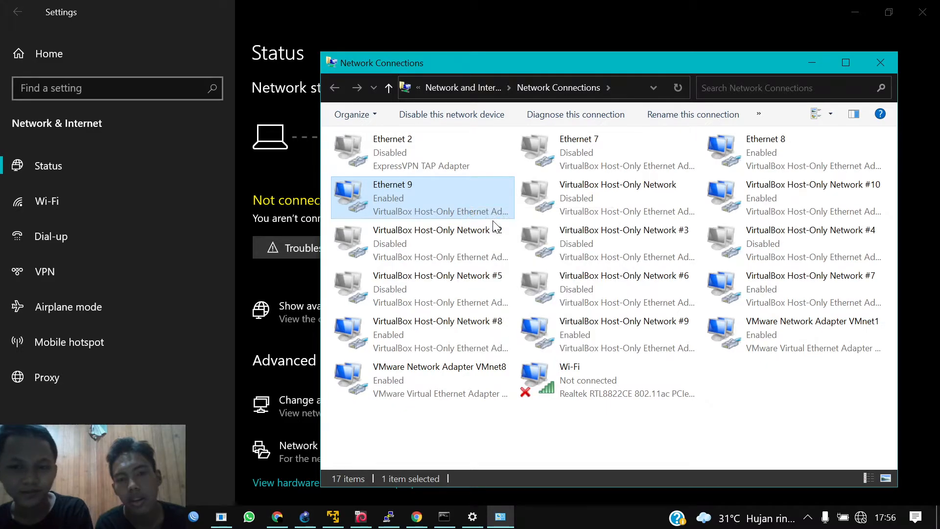
right_click(451, 326)
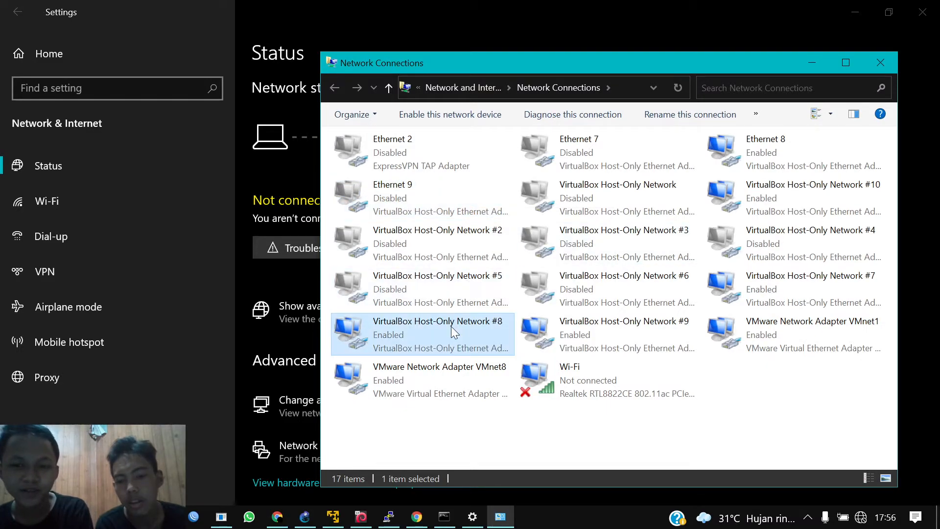
left_click(469, 338)
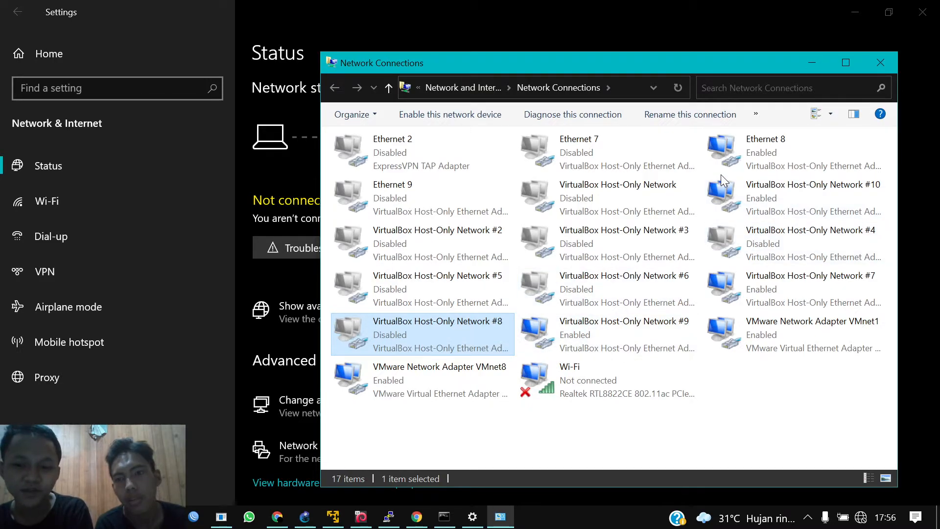
Step: Disable Ethernet 8 and VirtualBox Host-Only Networks #10, #7 and #9
left_click(787, 166)
right_click(787, 167)
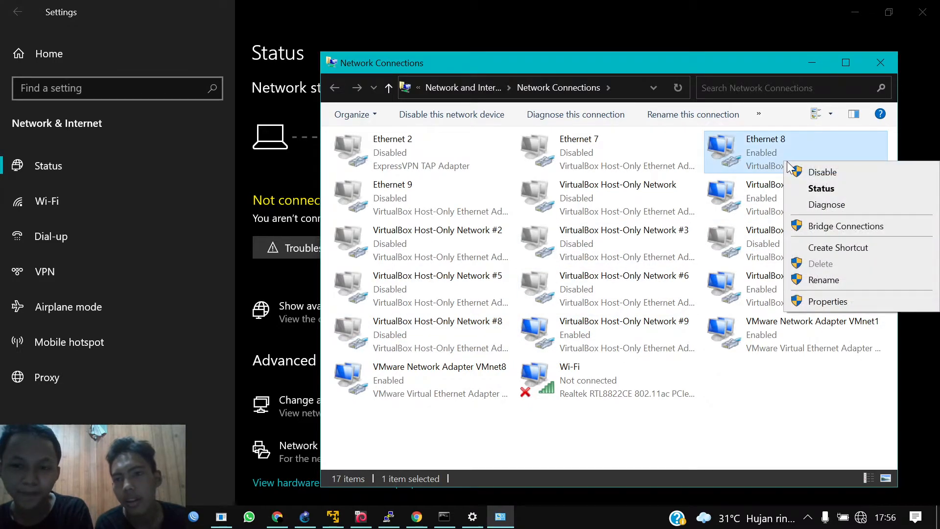
left_click(797, 174)
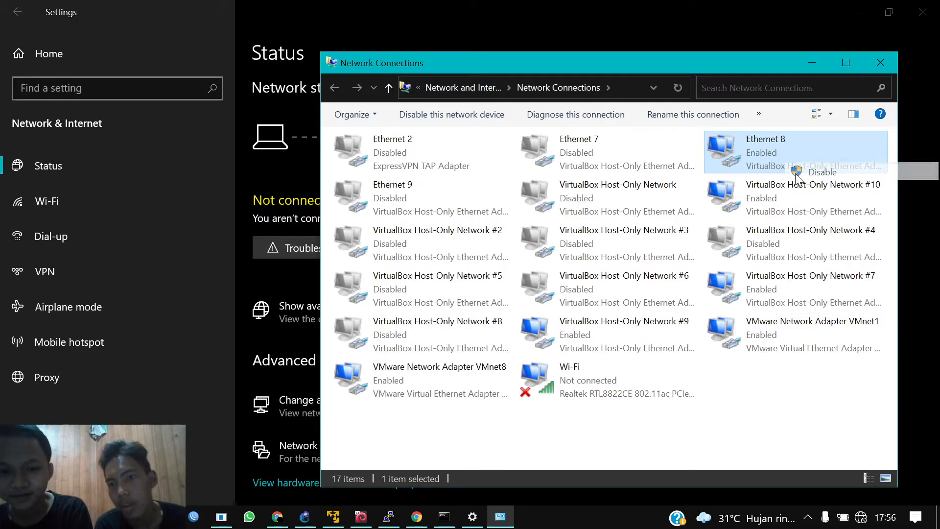
right_click(765, 200)
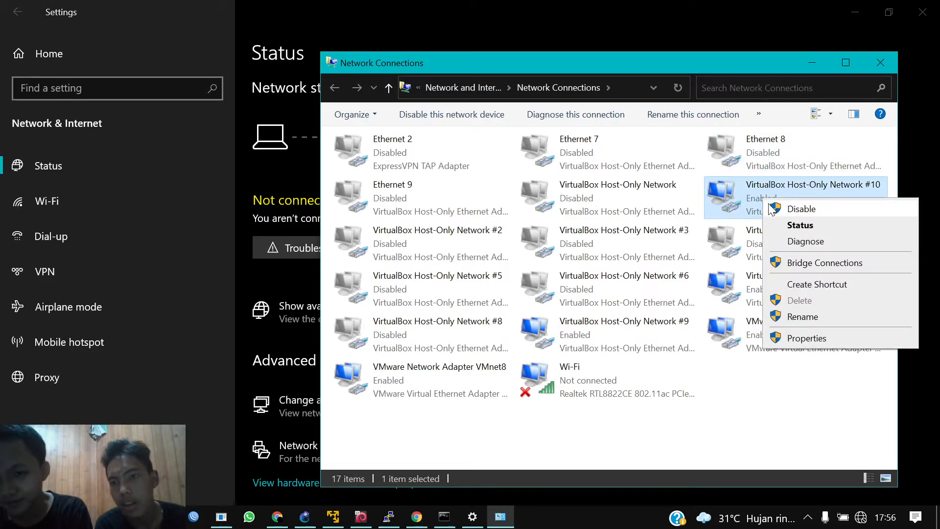
left_click(801, 208)
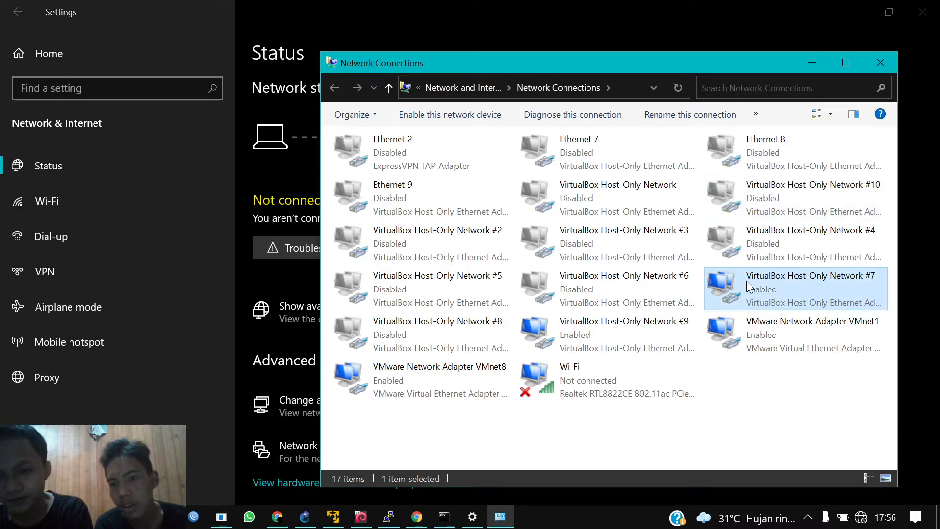
double_click(747, 283)
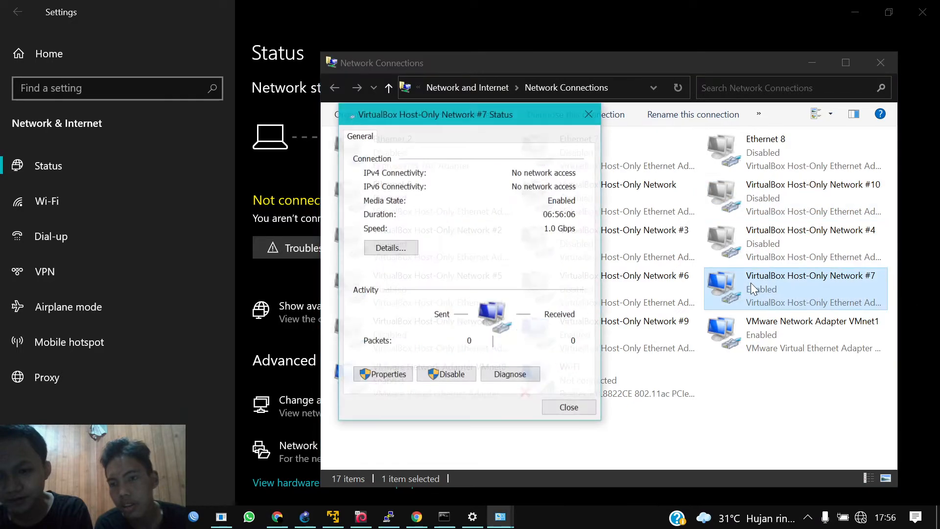
left_click(452, 375)
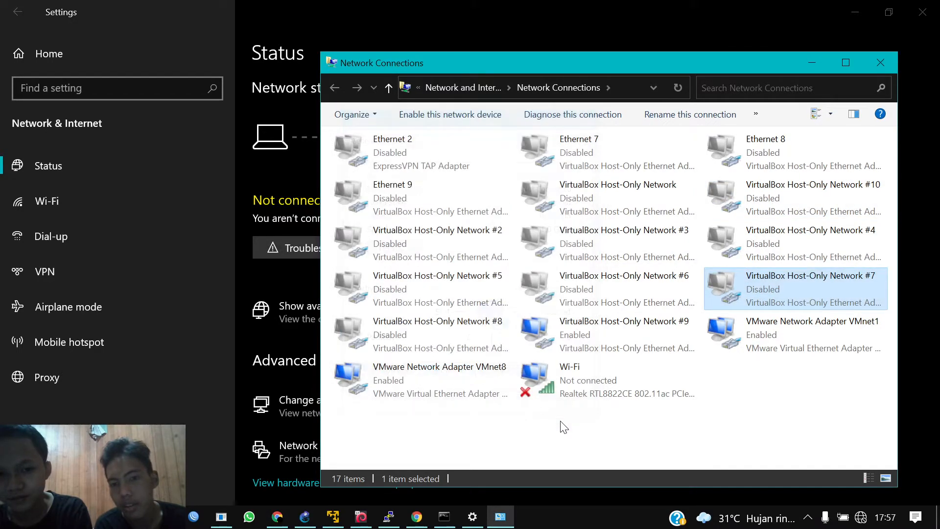
left_click(603, 324)
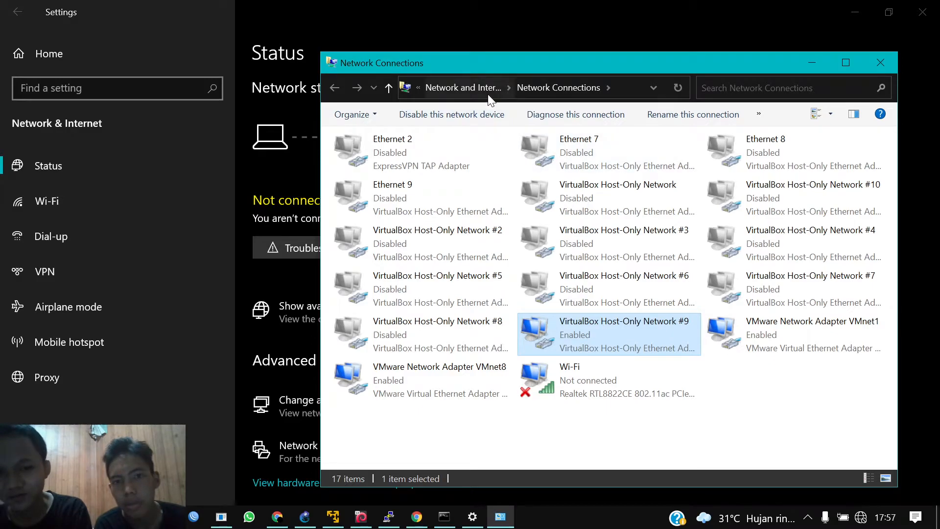
left_click(488, 110)
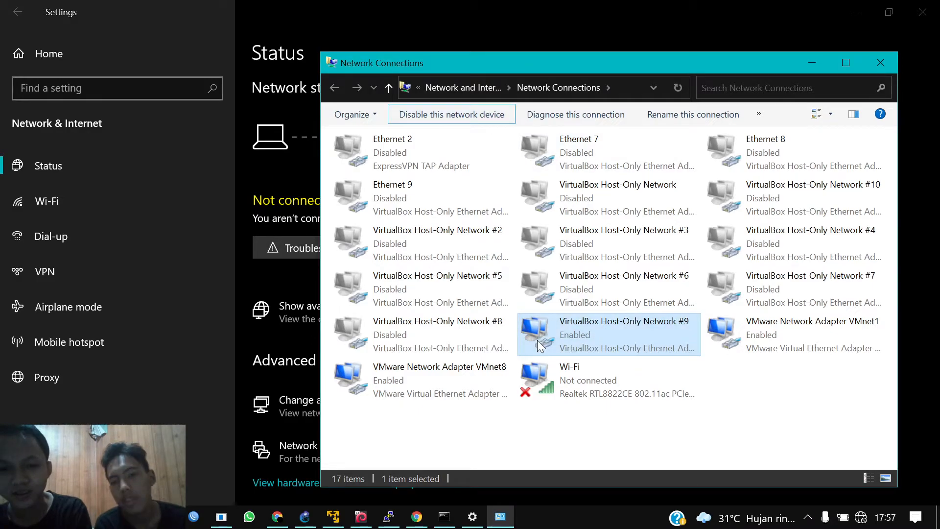
left_click(592, 386)
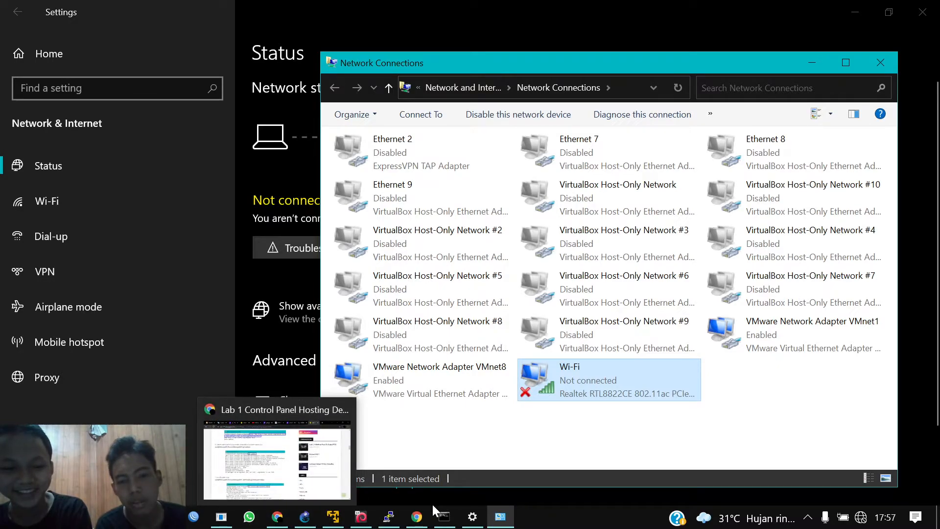
Step: Back in Chrome, change the Ajenti address port from 8000 to 8888 and load it
left_click(417, 517)
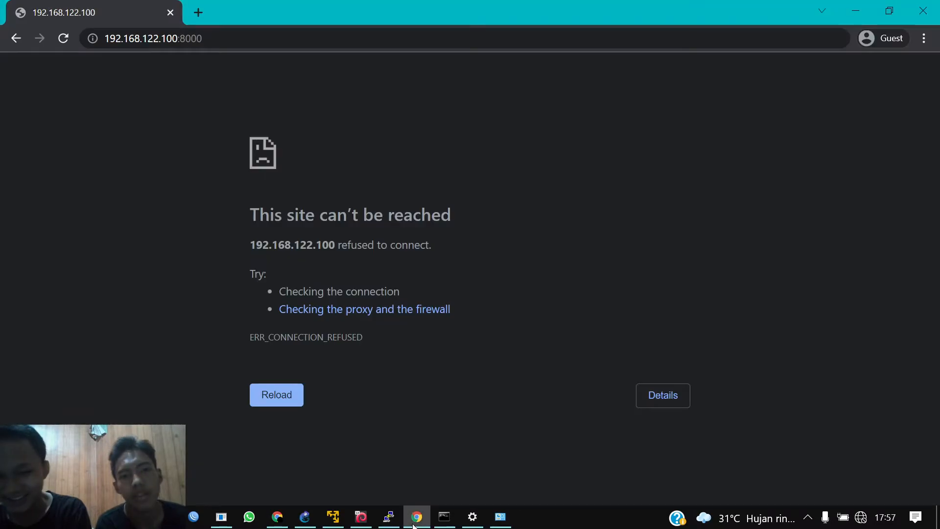
left_click(63, 40)
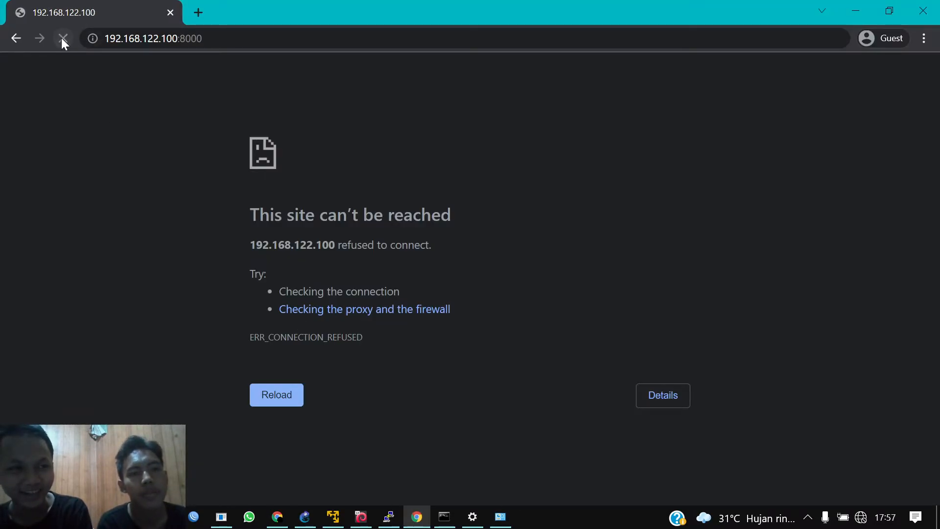
left_click(214, 38)
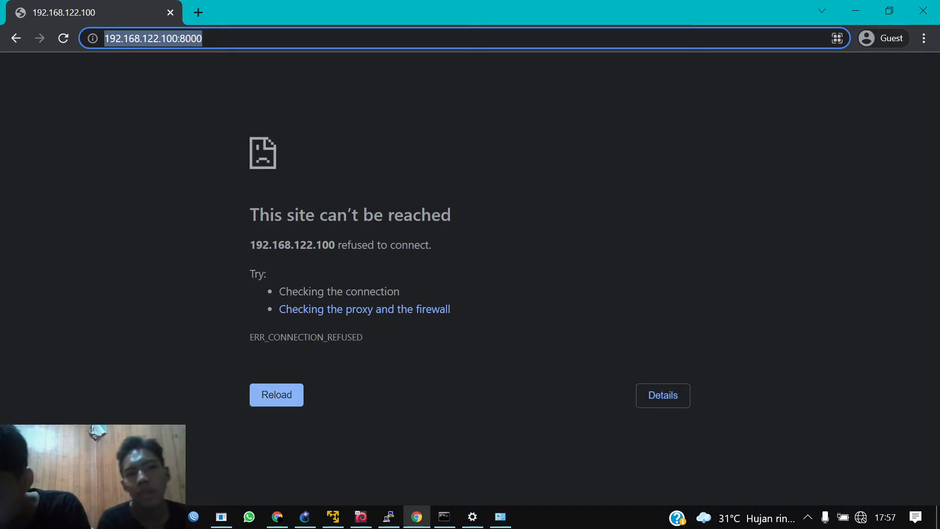
left_click(236, 38)
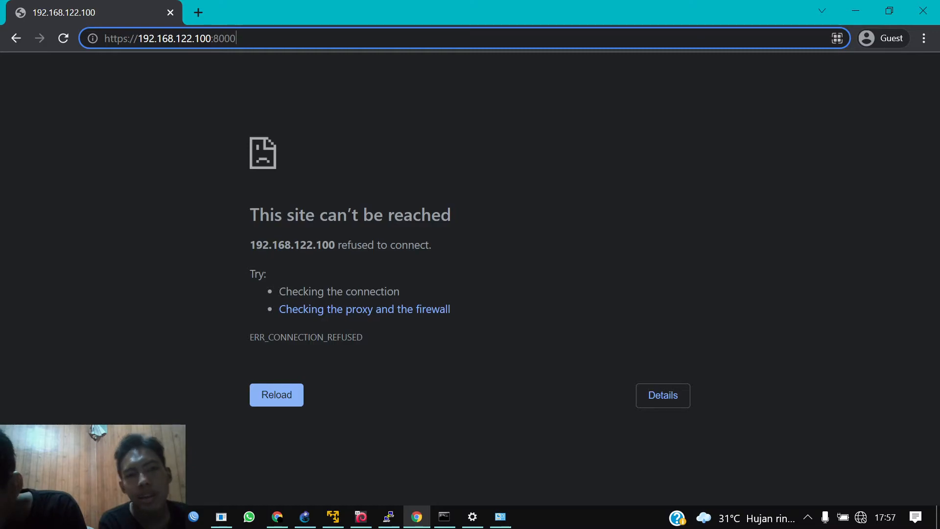
key("BackSpace")
key("BackSpace")
key("BackSpace")
key("BackSpace")
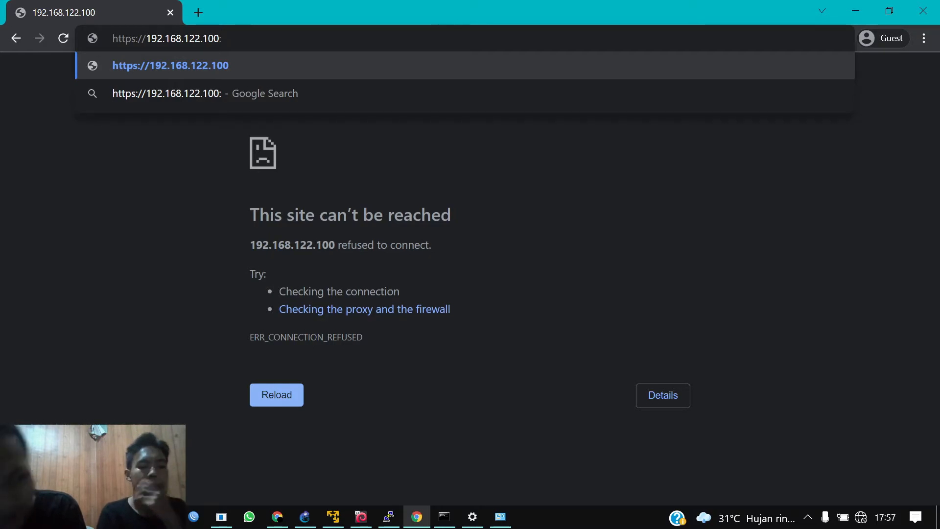
type("8")
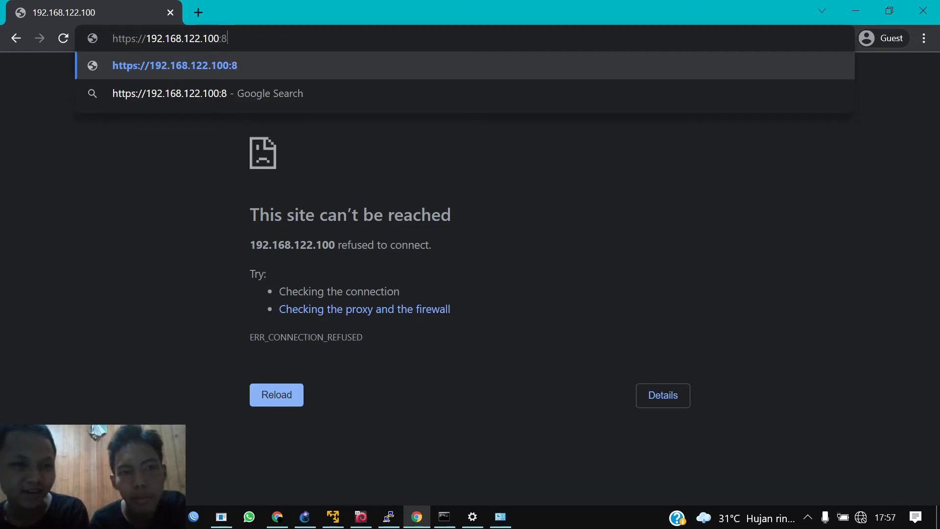
type("888")
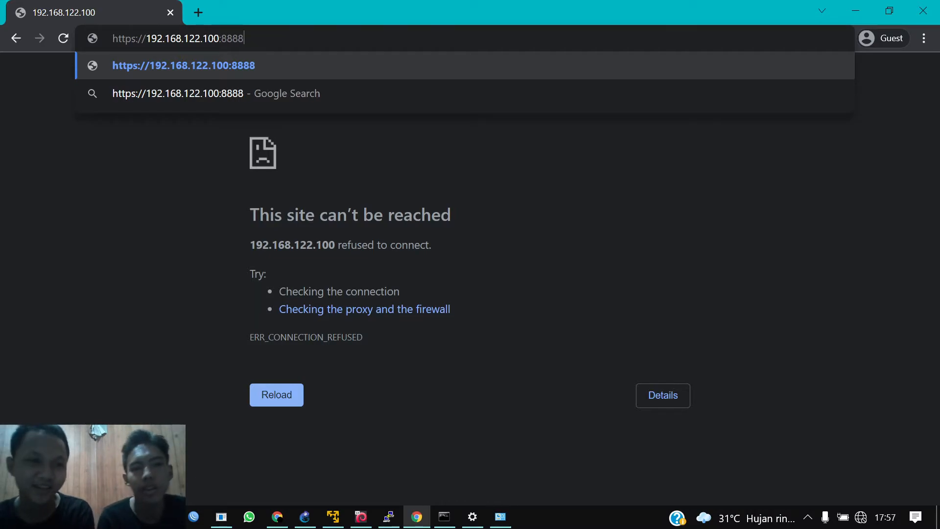
key("Return")
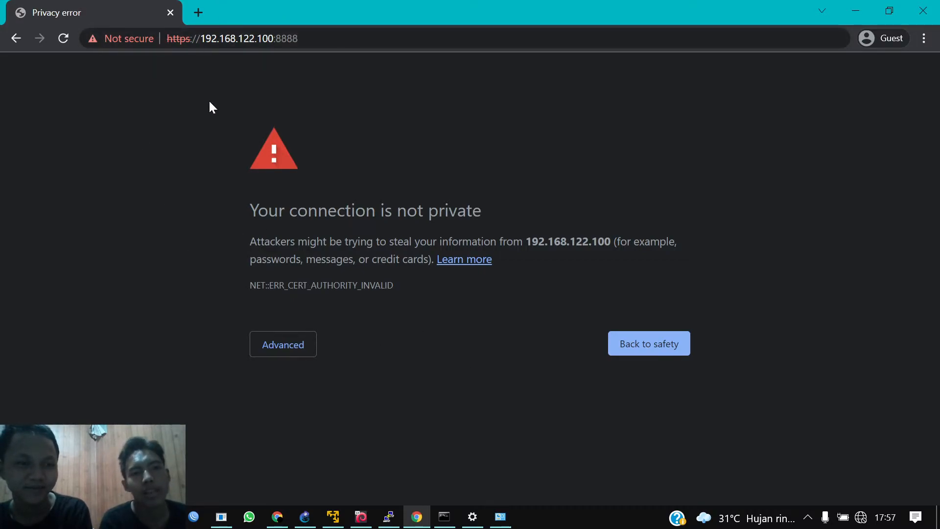
Step: Go through Advanced and proceed to 192.168.122.100 despite the certificate warning
key("ctrl+l")
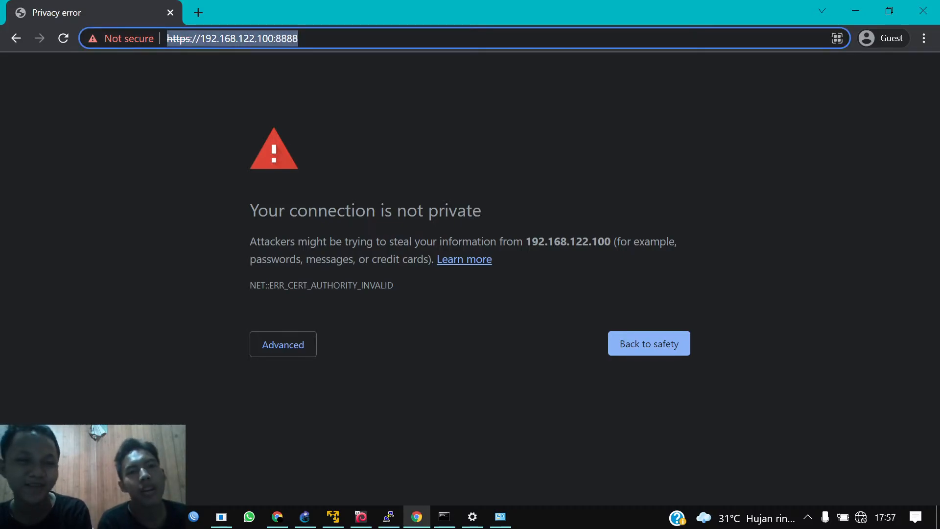
left_click(299, 38)
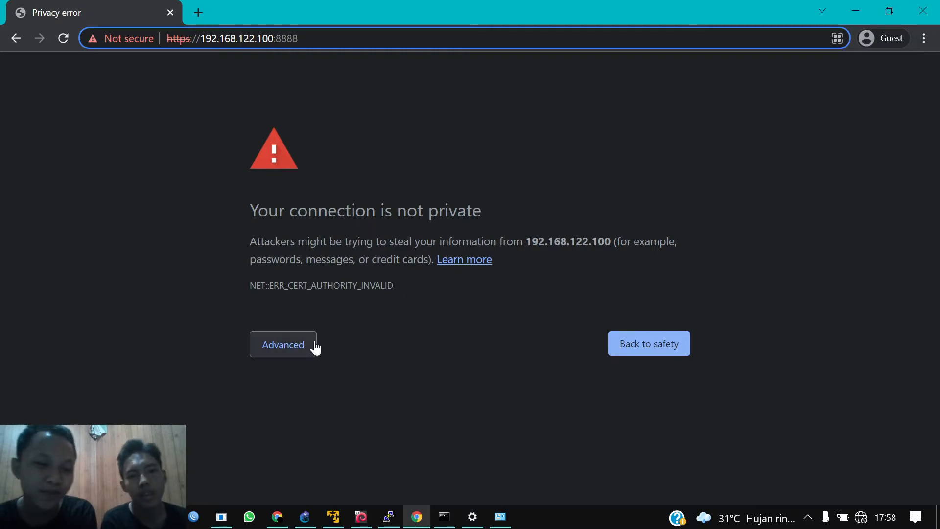
left_click(292, 352)
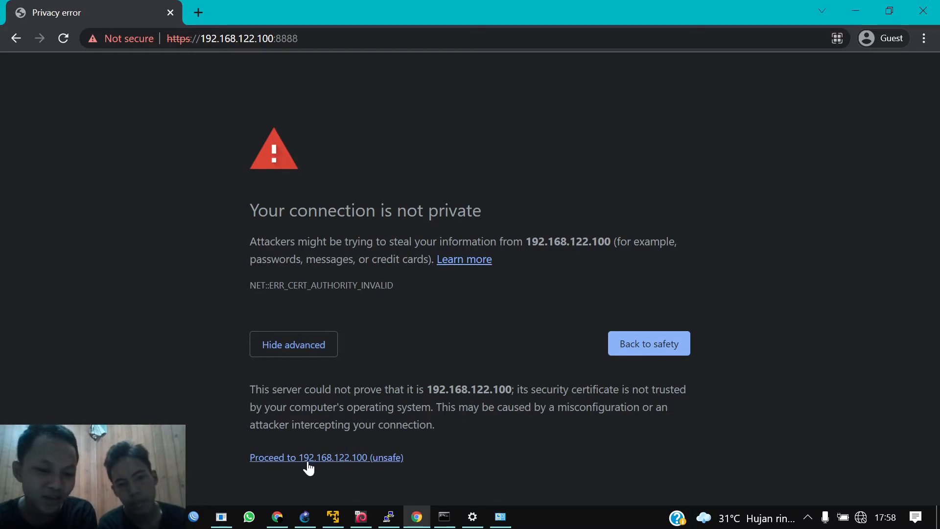
left_click(376, 459)
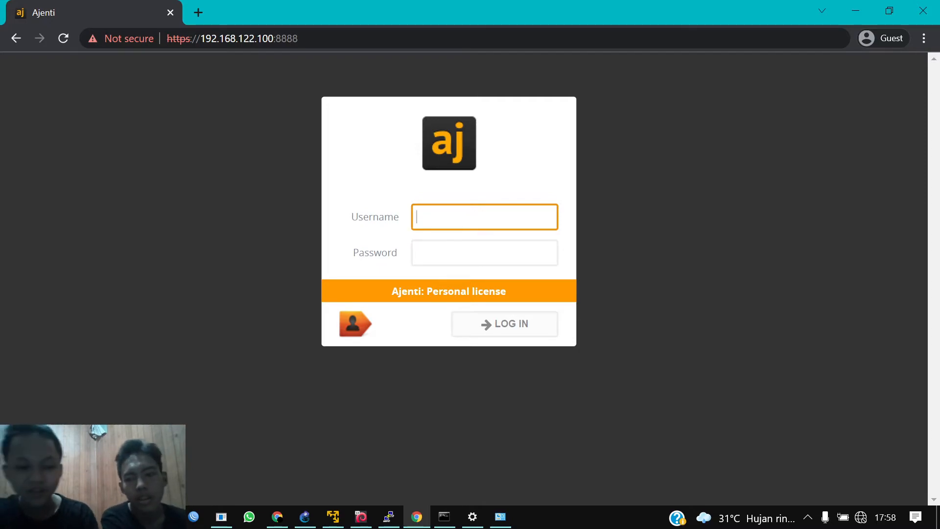
Step: Log in to Ajenti with username root and the root password
key("Tab")
type("•••")
key("BackSpace")
key("BackSpace")
key("BackSpace")
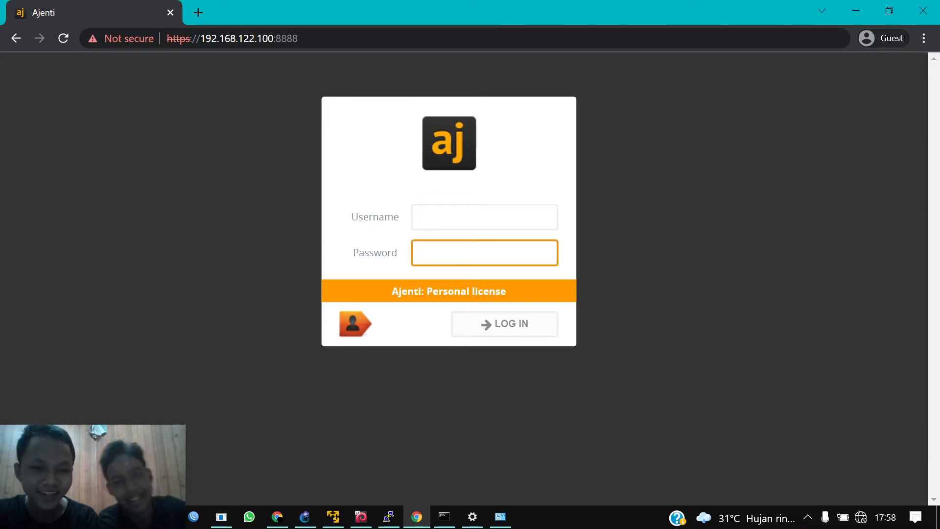
key("shift+Tab")
type("root")
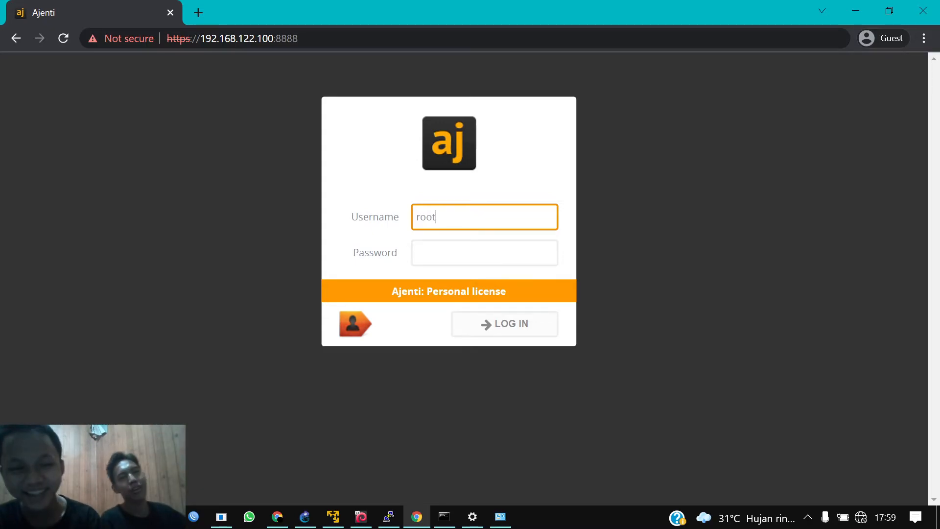
key("Tab")
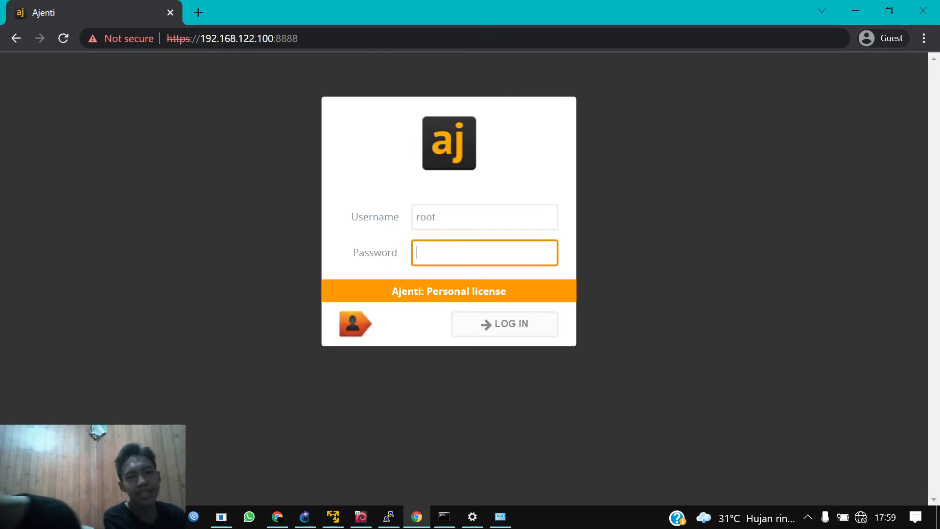
type("admin")
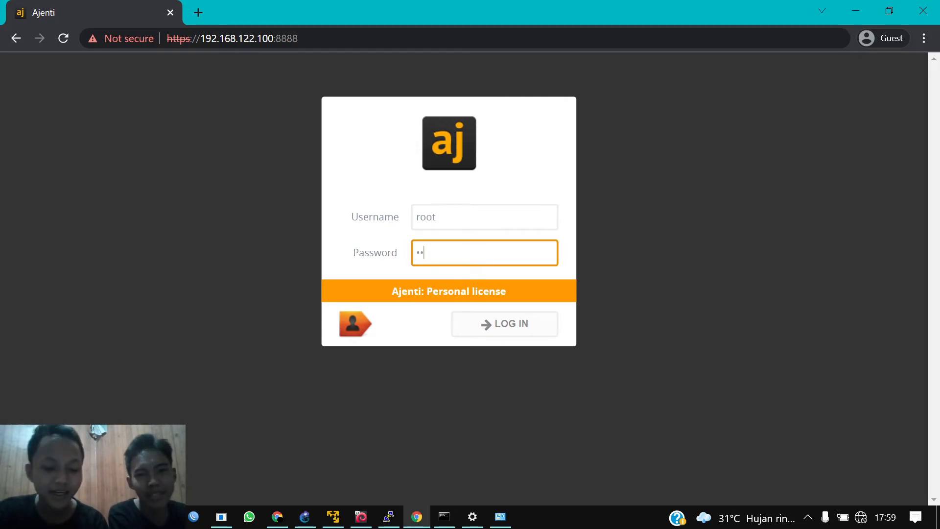
key("Return")
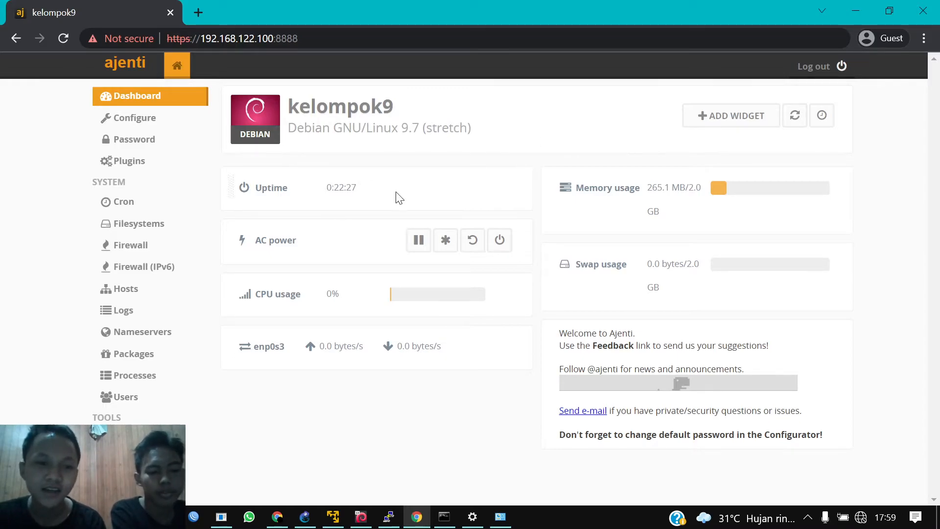
Step: Let the kelompok9 dashboard finish loading and clear the accidental text selection
mouse_move(399, 198)
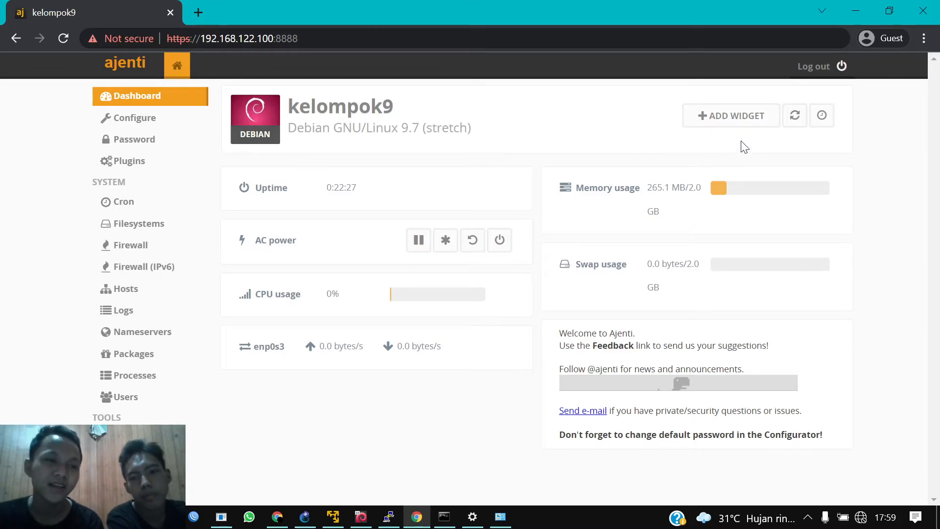
key("ctrl+a")
left_click(537, 399)
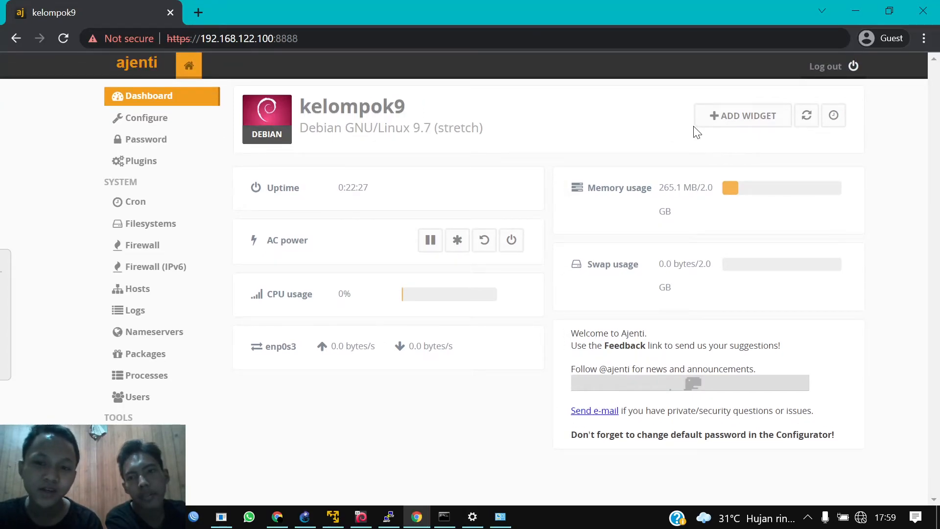
Step: Add an Immediate Traffic widget monitoring device enp0s3 to the dashboard
left_click(736, 124)
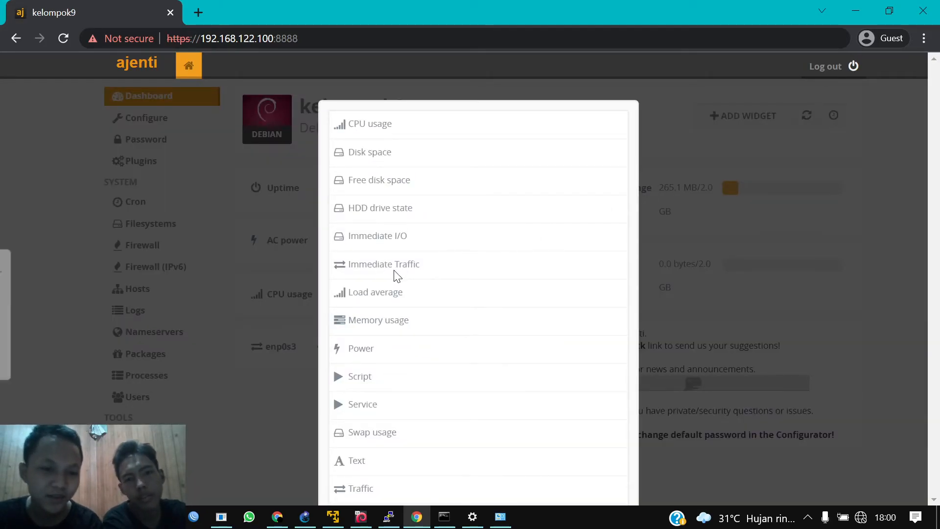
left_click(411, 270)
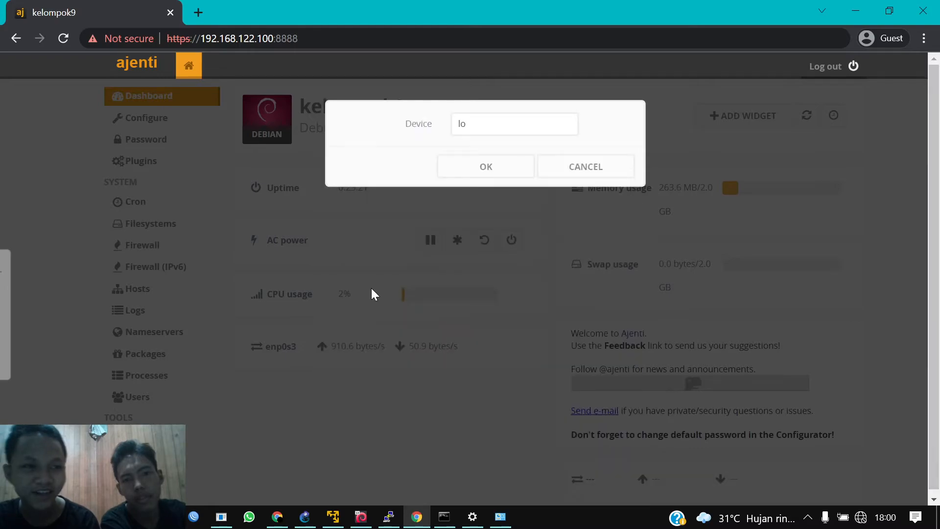
left_click(519, 133)
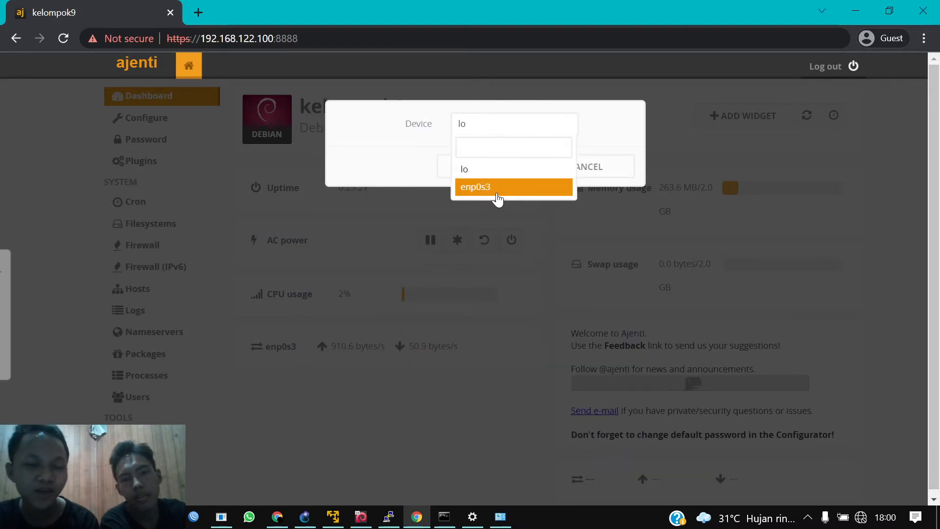
left_click(496, 191)
left_click(499, 172)
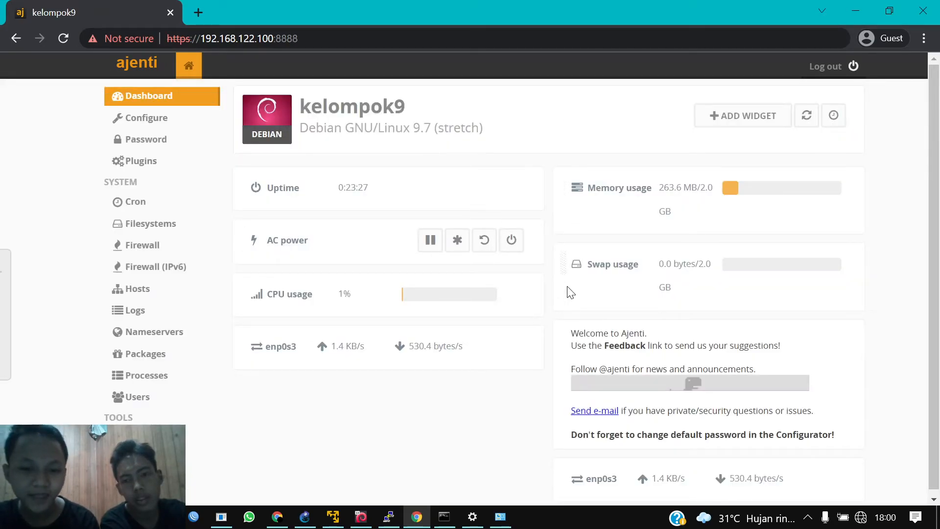
Step: Scroll down to inspect the enp0s3 upload and download readings
scroll(567, 289, "down", 1)
right_click(567, 286)
left_click(321, 358)
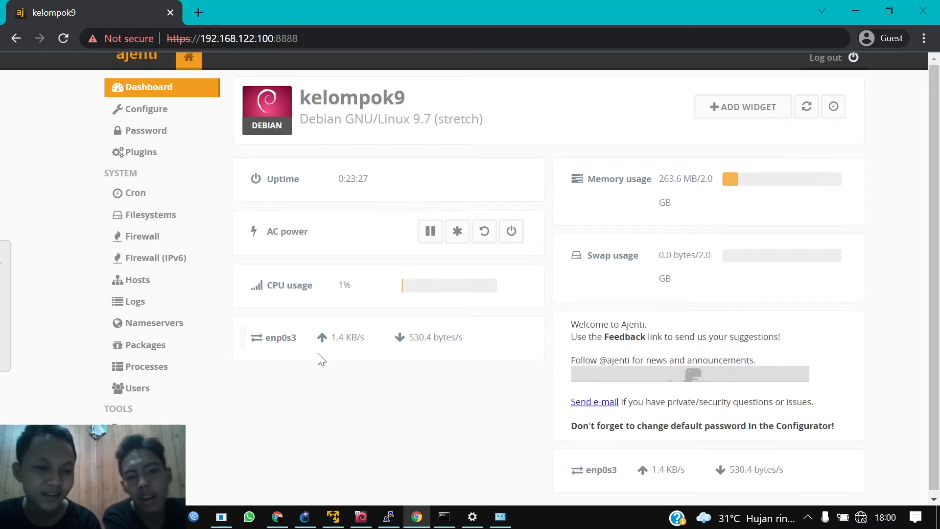
mouse_move(261, 339)
left_click_drag(270, 338, 344, 340)
left_click(372, 355)
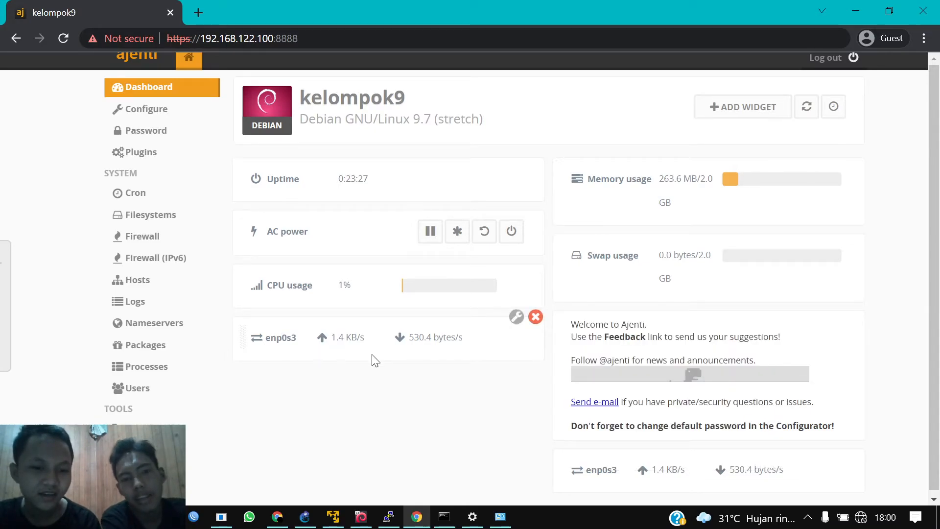
scroll(293, 350, "up", 1)
scroll(294, 351, "up", 1)
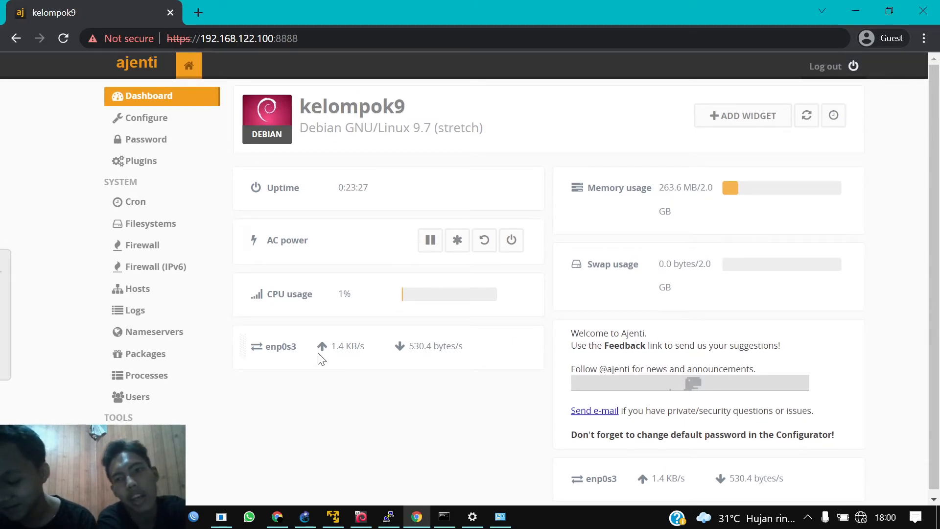
mouse_move(321, 359)
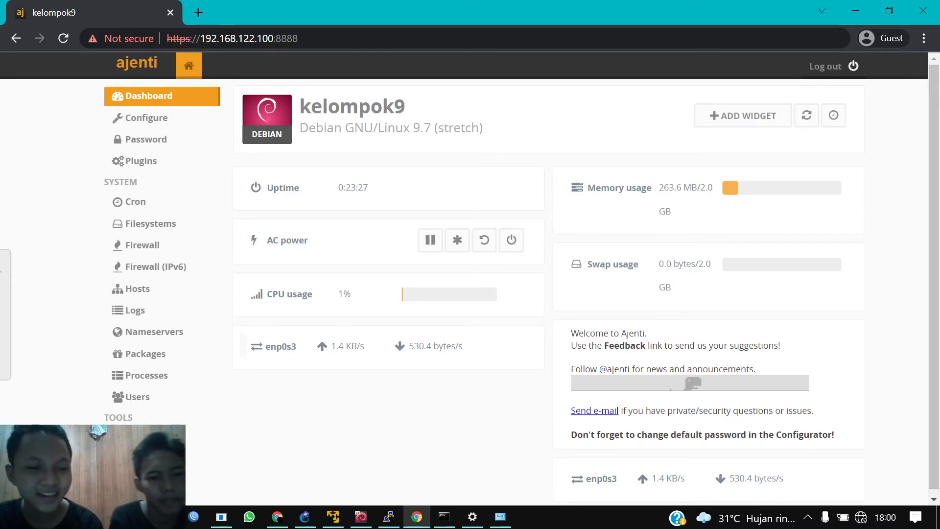
mouse_move(250, 352)
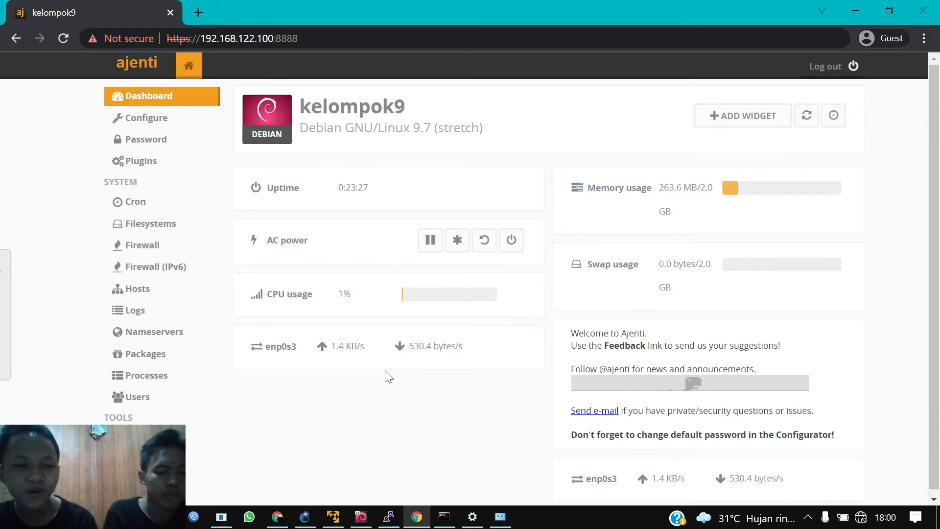
scroll(411, 387, "down", 1)
scroll(411, 387, "up", 1)
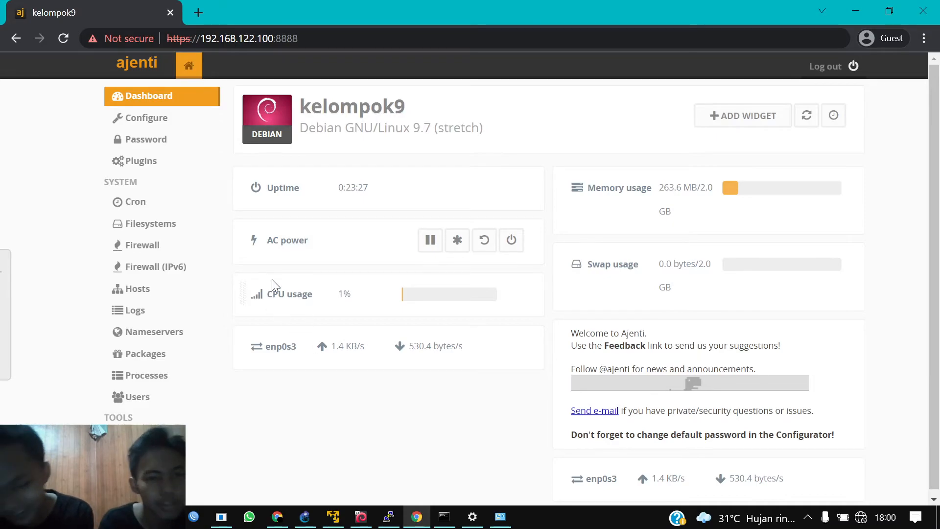
left_click(165, 124)
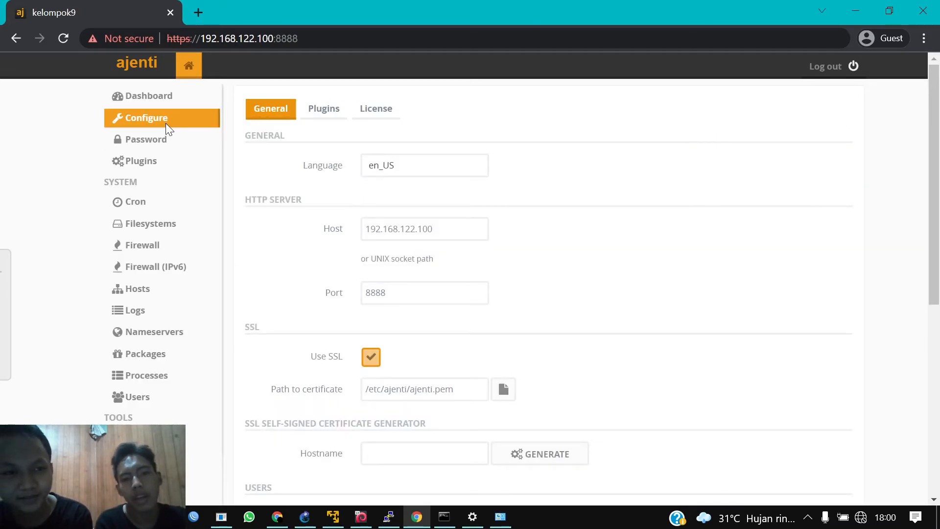
Step: Change the HTTP server port from 8888 to 2011 and save it
left_click(409, 293)
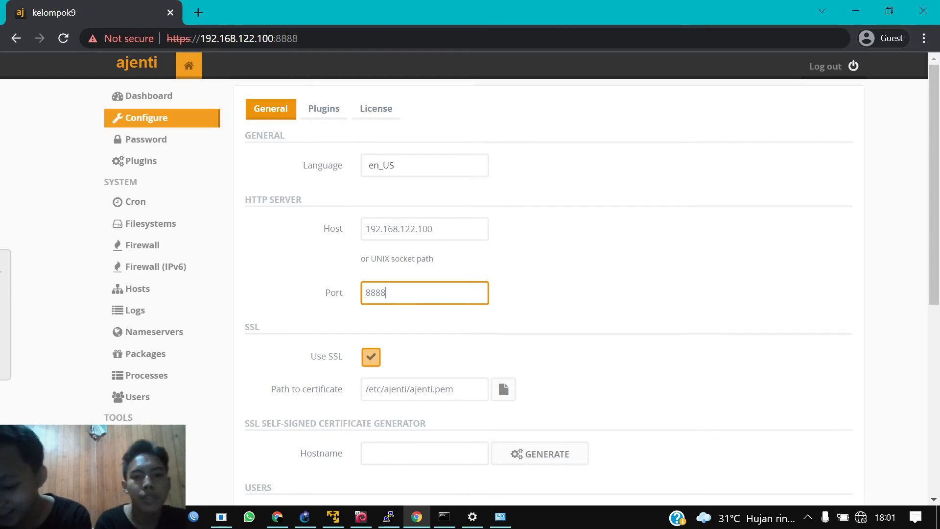
key("BackSpace")
key("BackSpace")
key("BackSpace")
key("BackSpace")
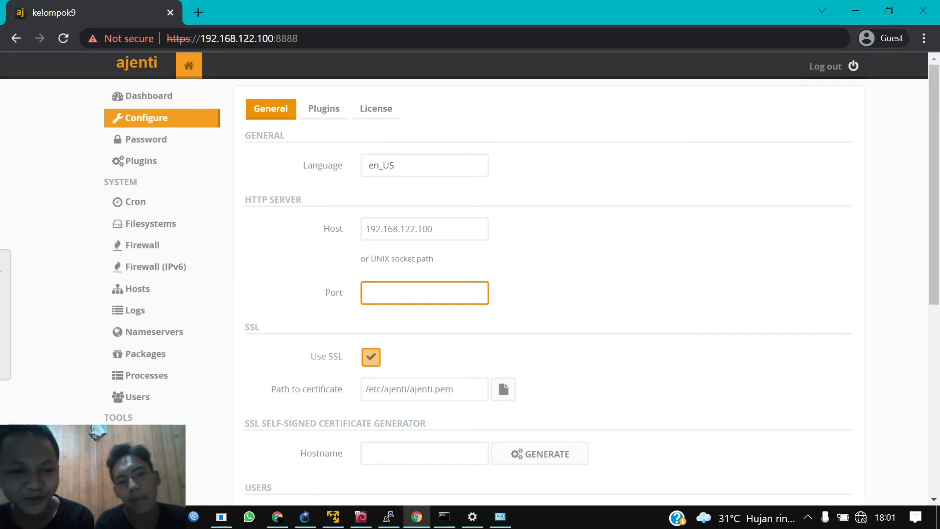
type("20")
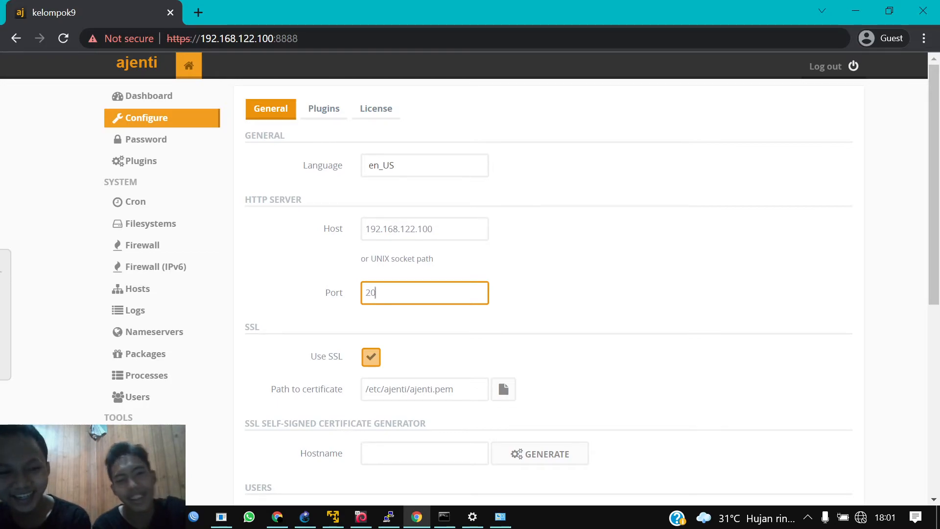
type("11")
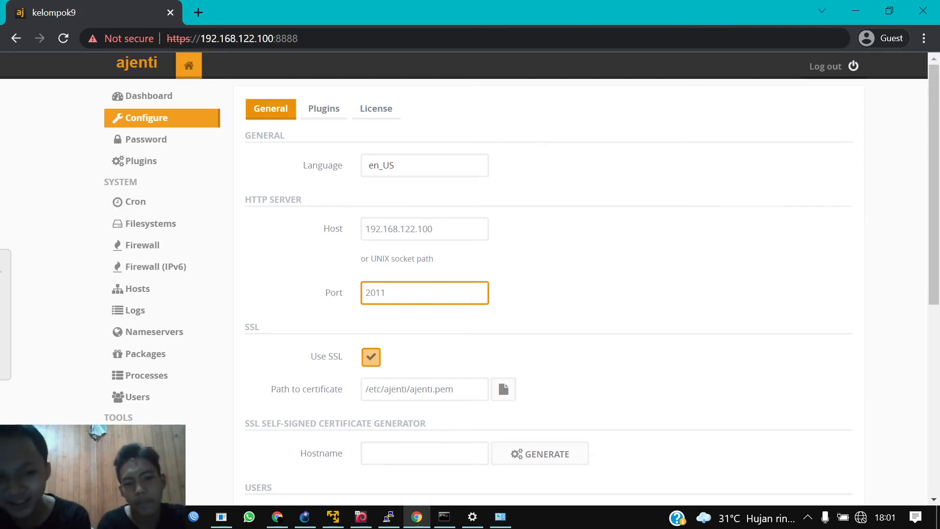
left_click_drag(929, 162, 939, 299)
scroll(938, 300, "down", 3)
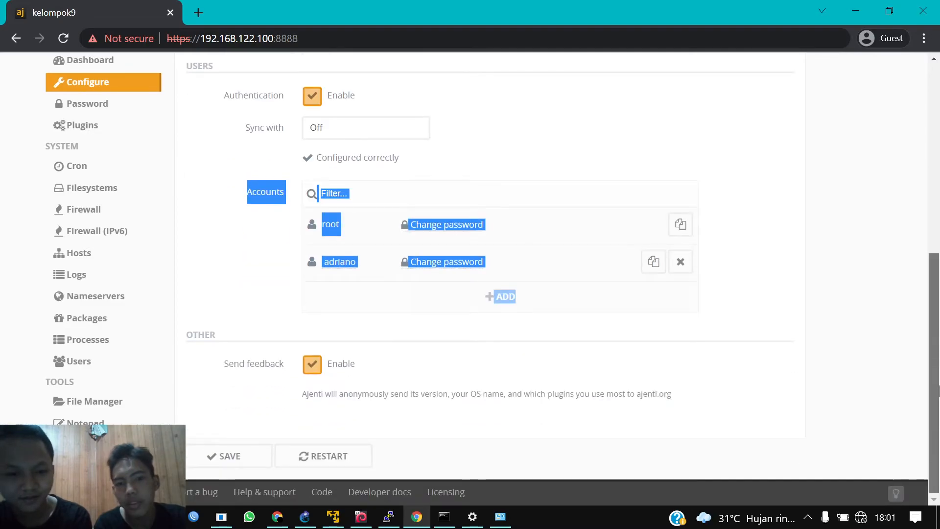
left_click(225, 456)
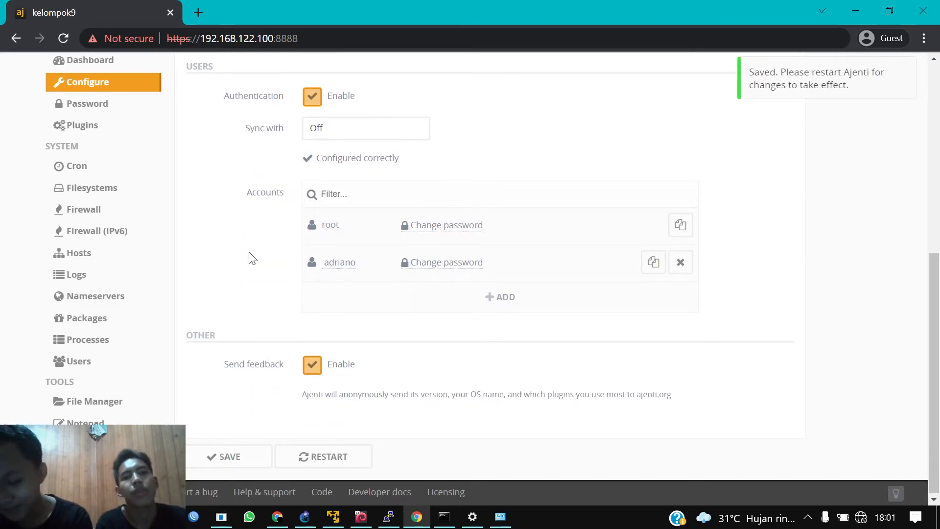
Step: Open a blank browser tab, then restart Ajenti to apply the new port
left_click(197, 12)
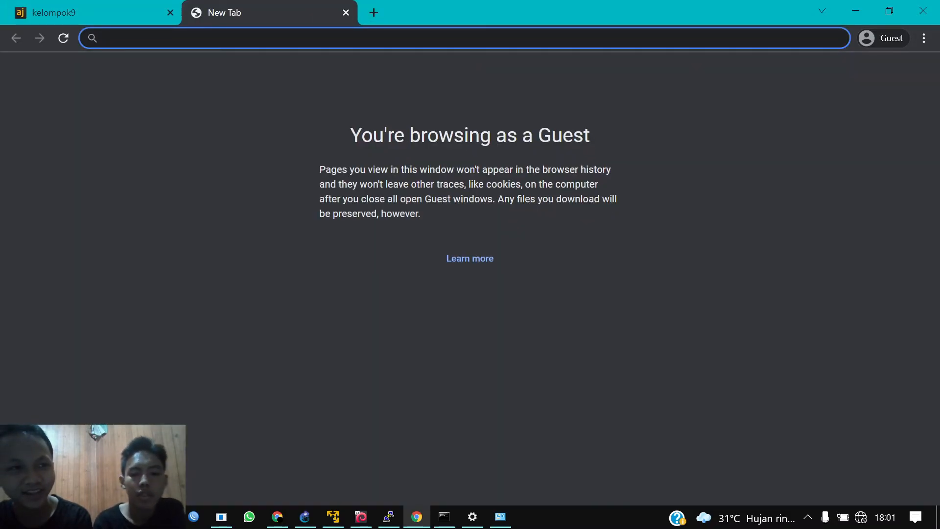
left_click(117, 6)
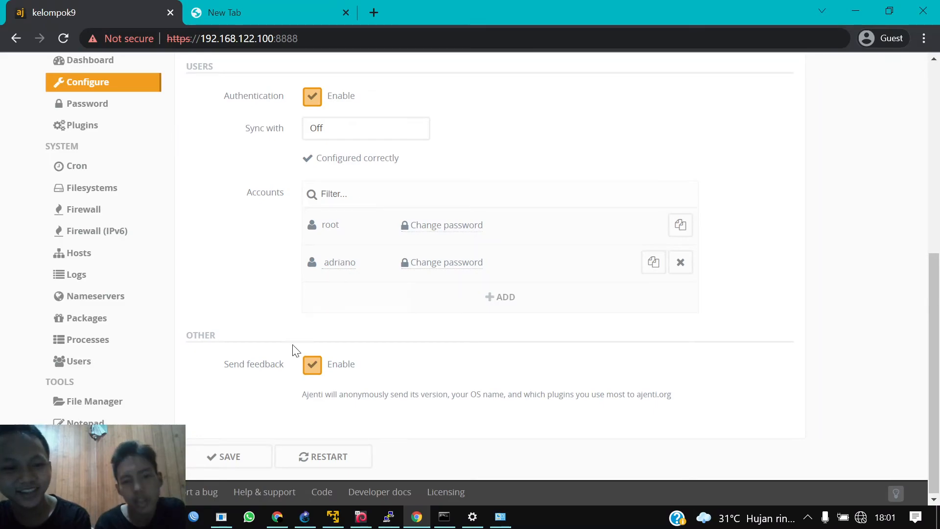
left_click(331, 463)
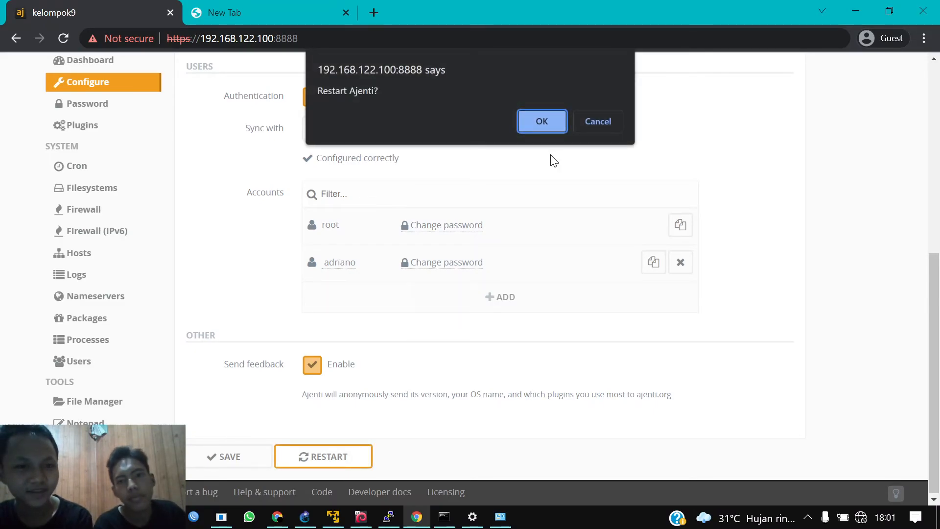
left_click(556, 119)
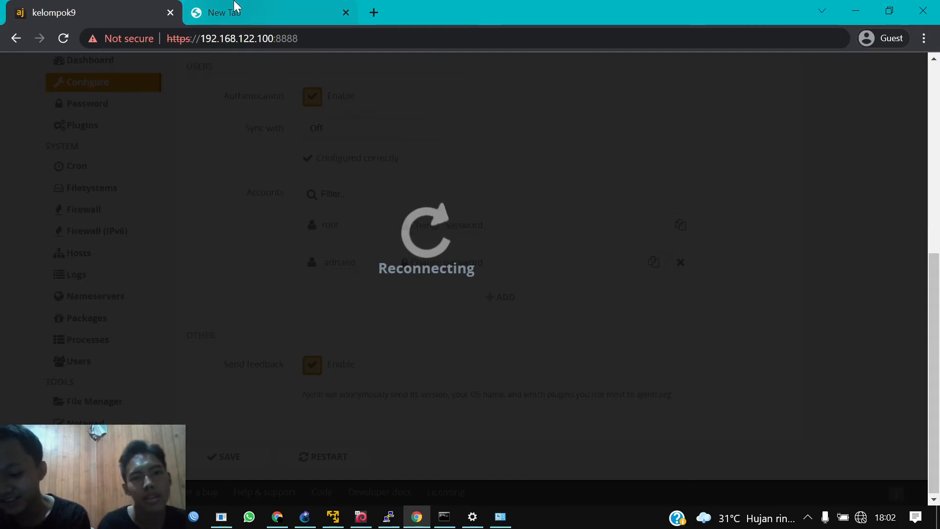
Step: Start typing the Ajenti address in the new tab, which mistakenly runs a Google search
left_click(217, 14)
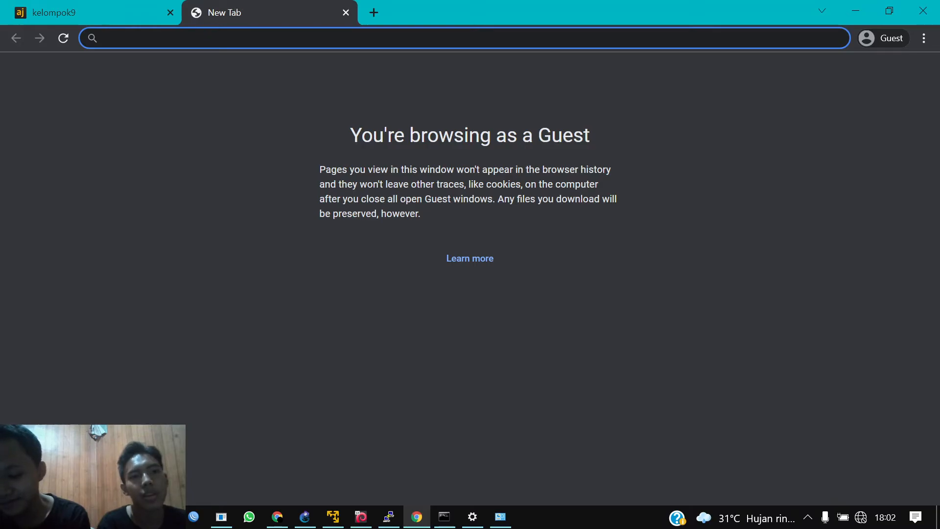
left_click(115, 7)
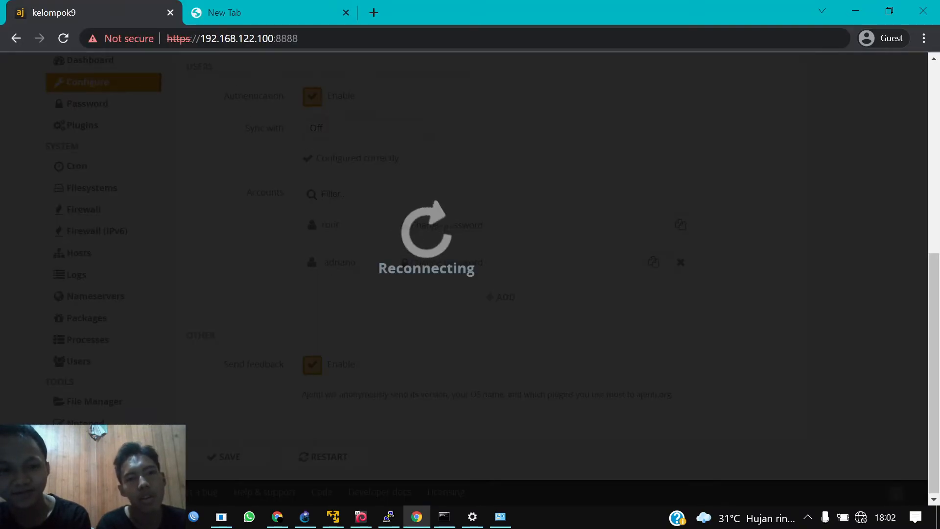
left_click(269, 7)
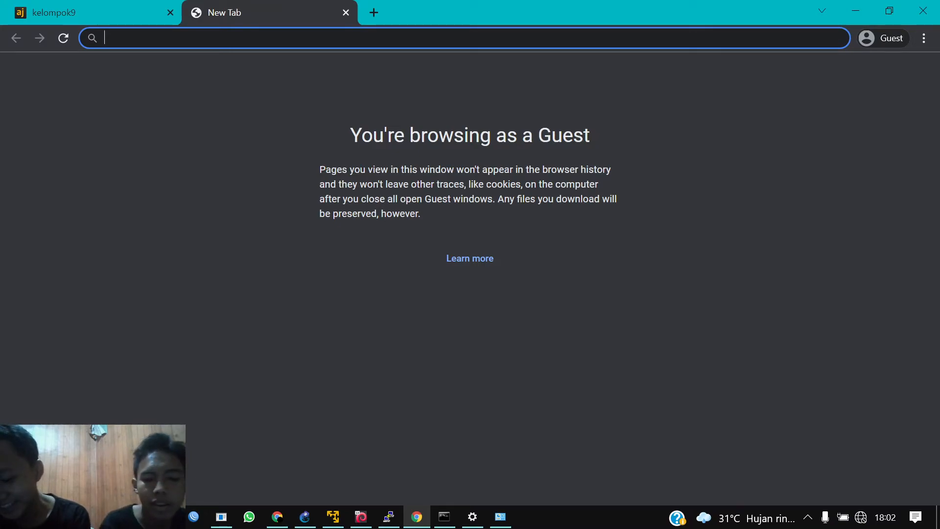
type("ht")
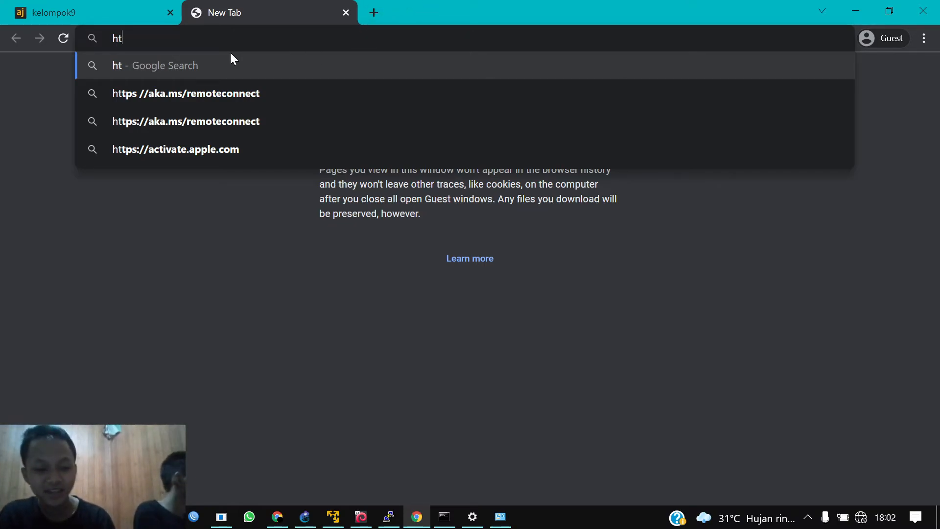
type("tp")
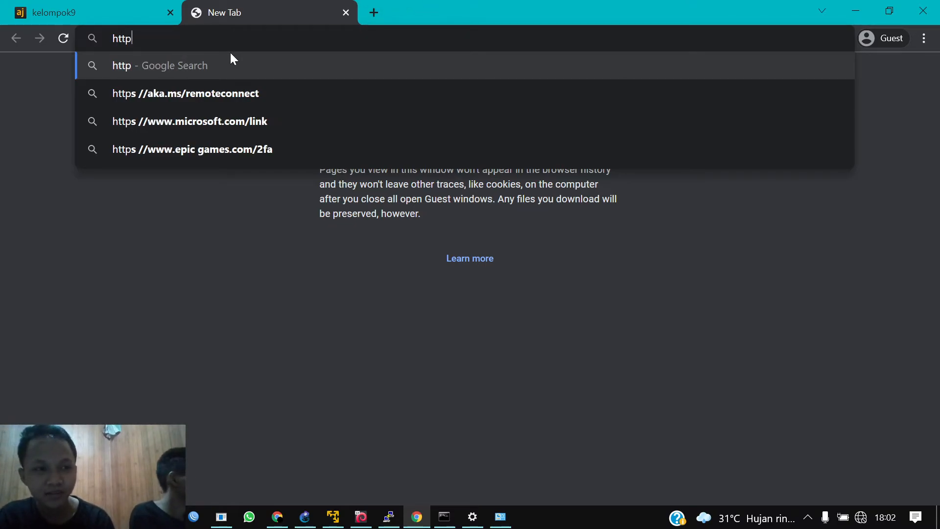
type("s:/")
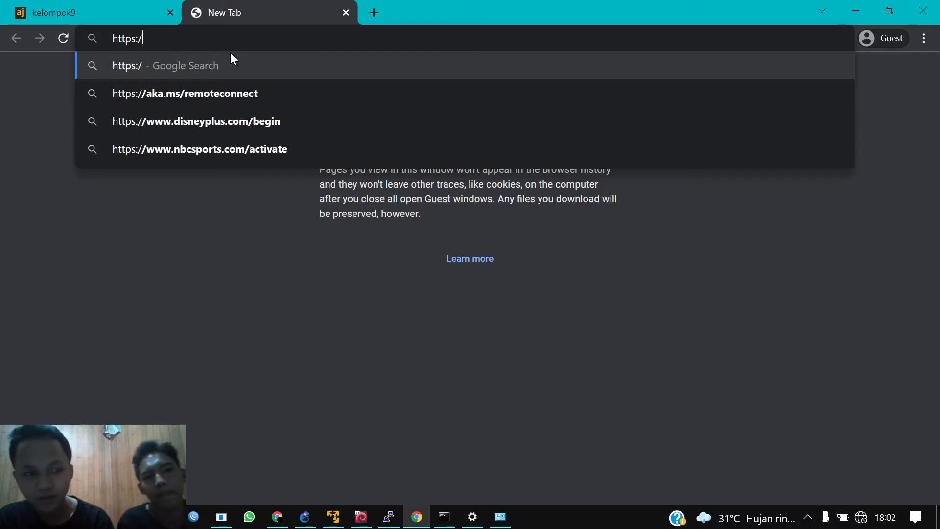
type("/1")
key("Return")
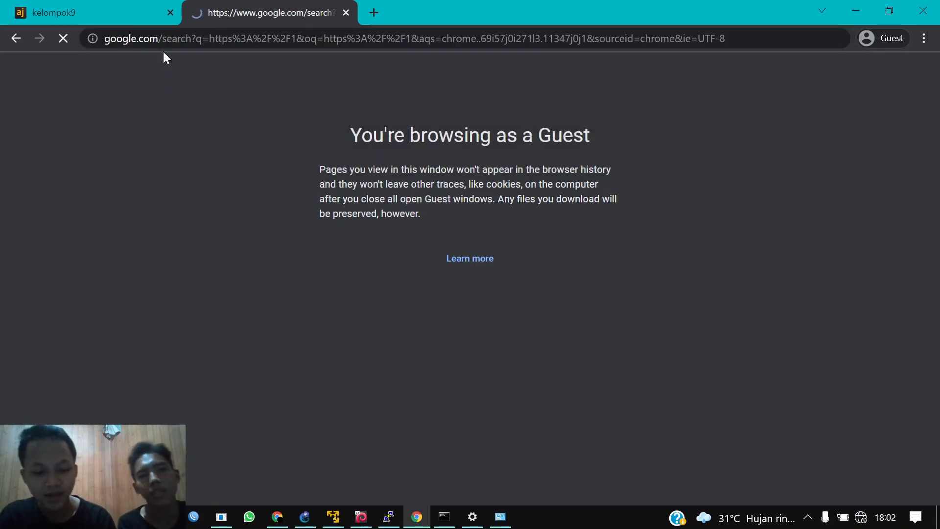
left_click(151, 37)
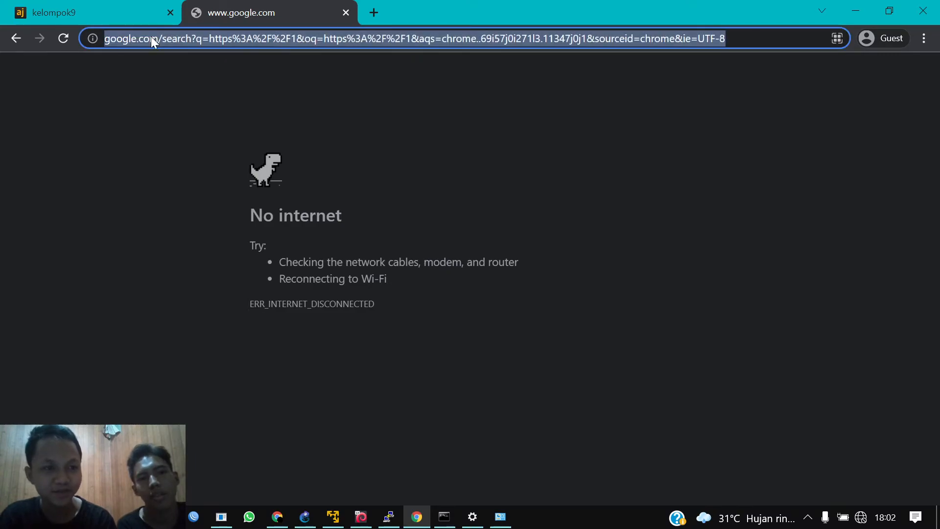
left_click(151, 36)
type("https://www.")
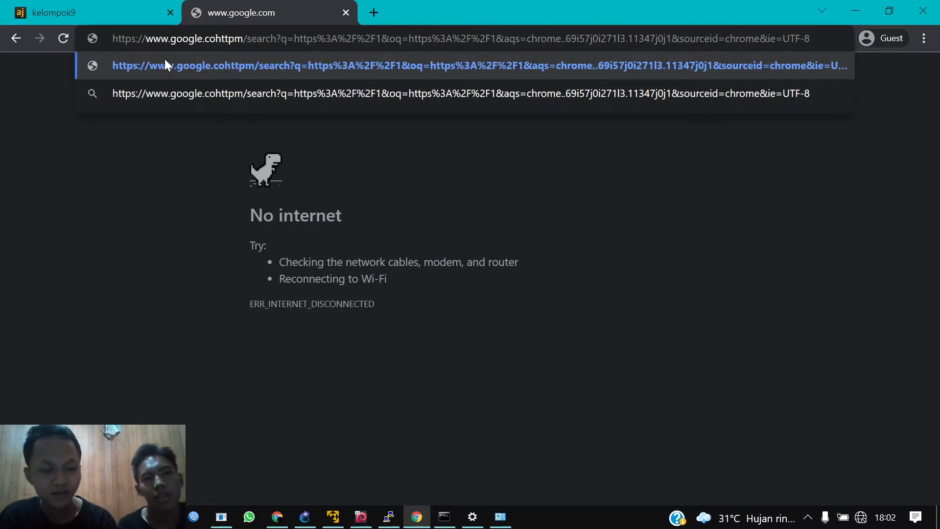
double_click(588, 33)
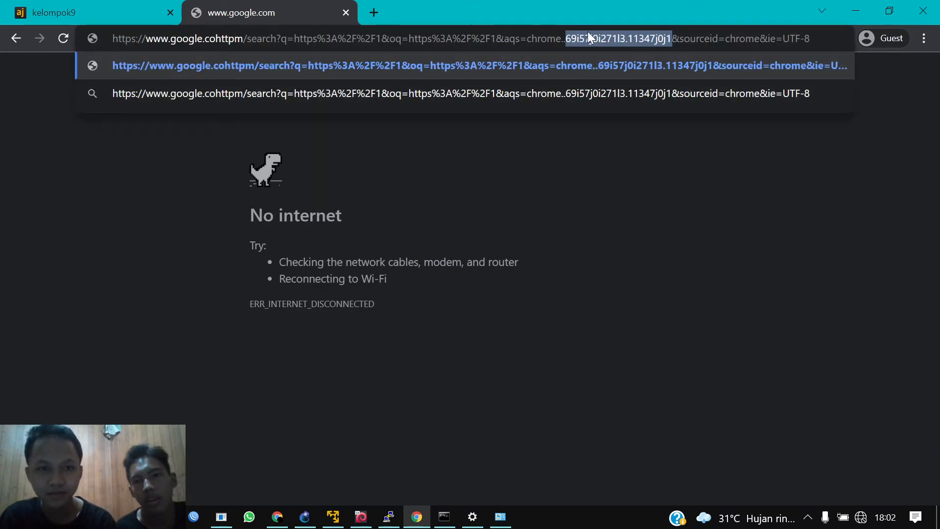
left_click(374, 12)
left_click(341, 17)
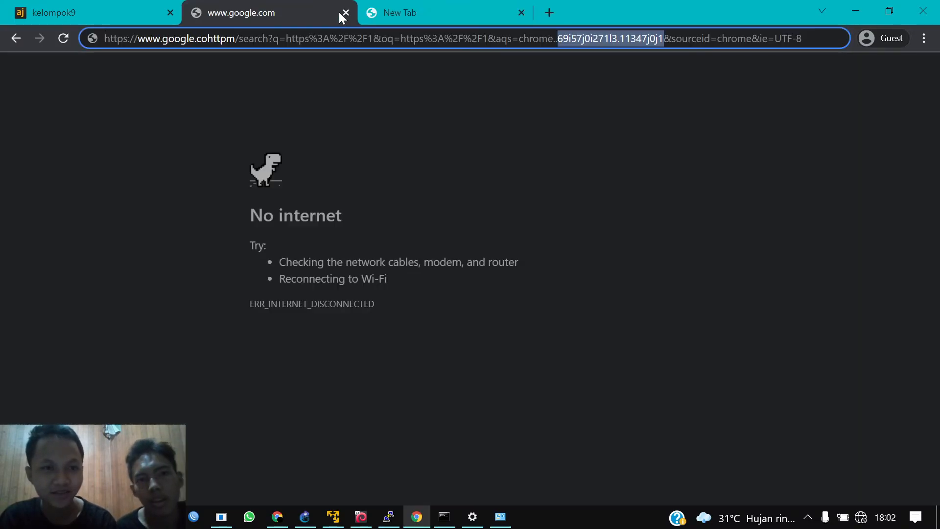
left_click(346, 12)
type("g")
key("BackSpace")
type("thr")
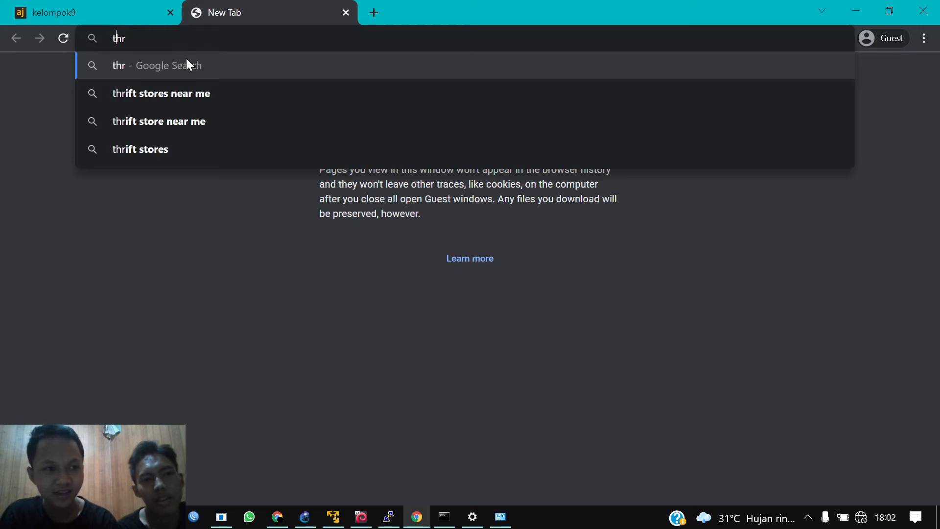
key("BackSpace")
key("BackSpace")
key("BackSpace")
type("https://")
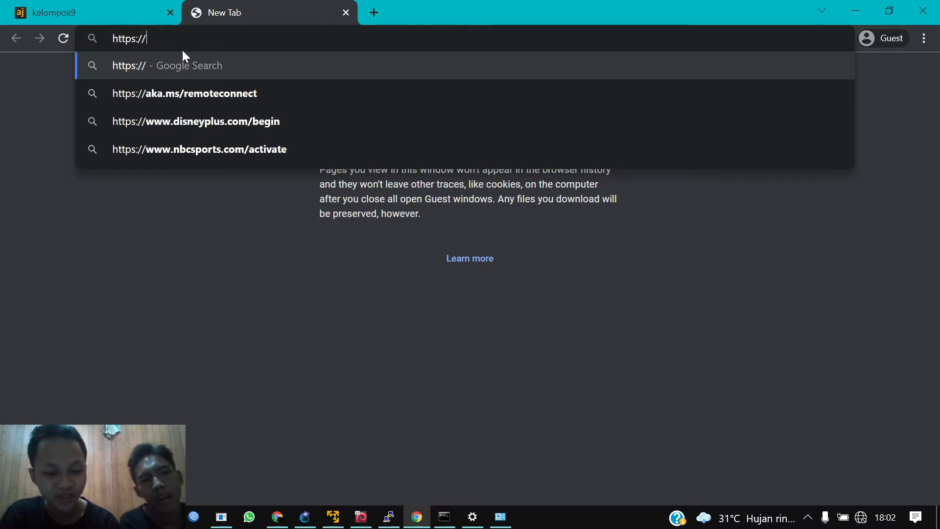
type("192.168")
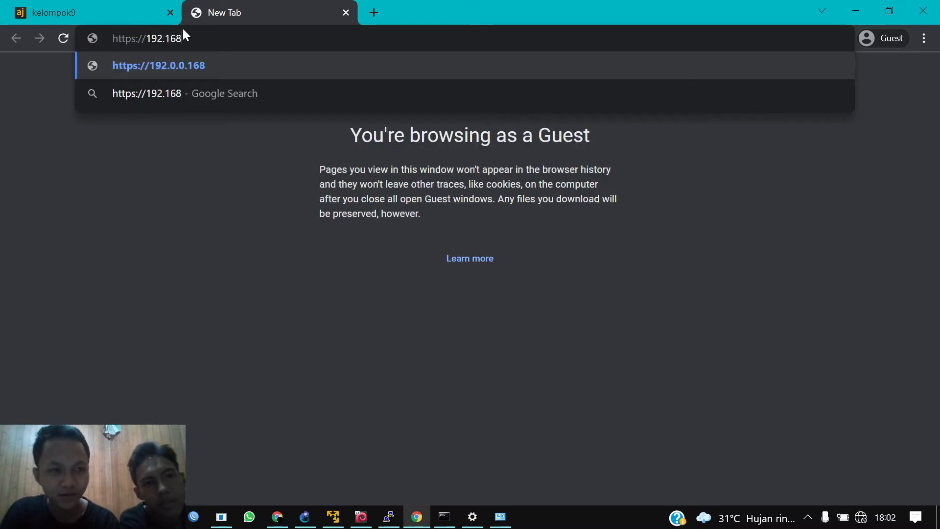
type(".122.1")
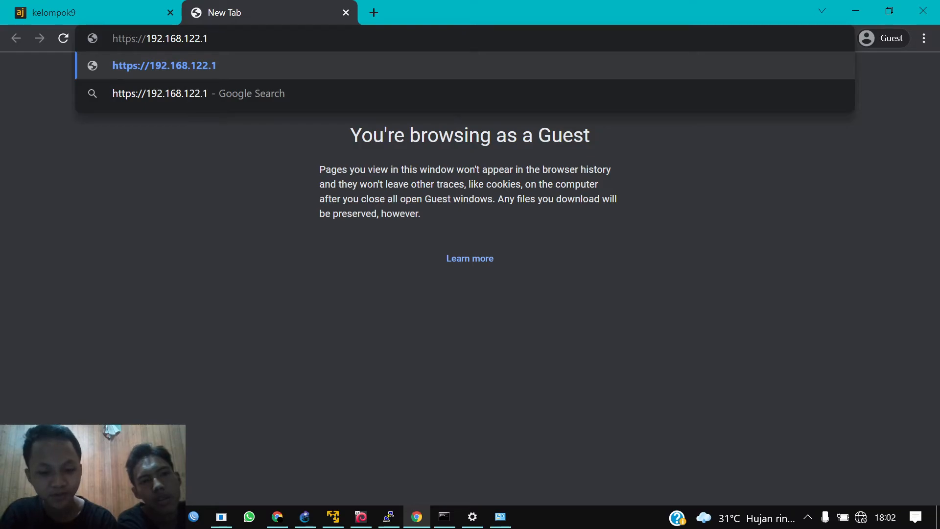
type("00:")
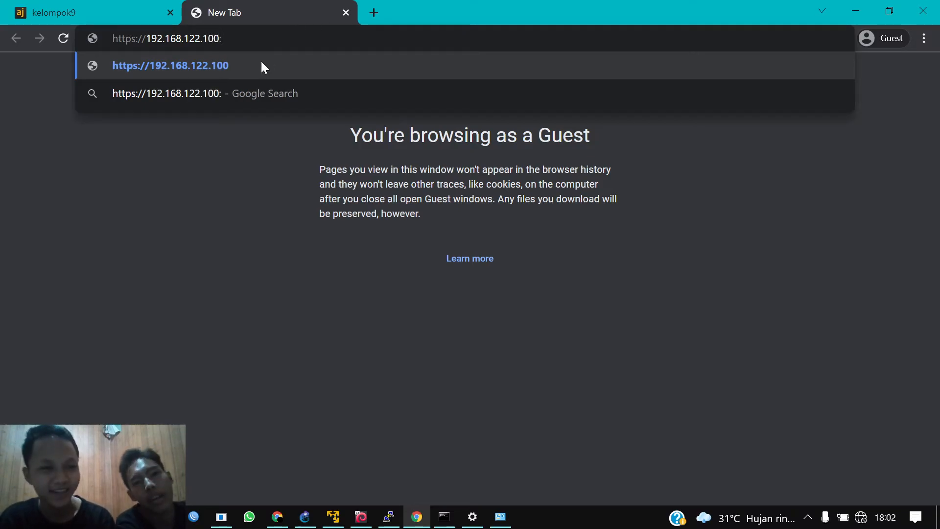
type("2011")
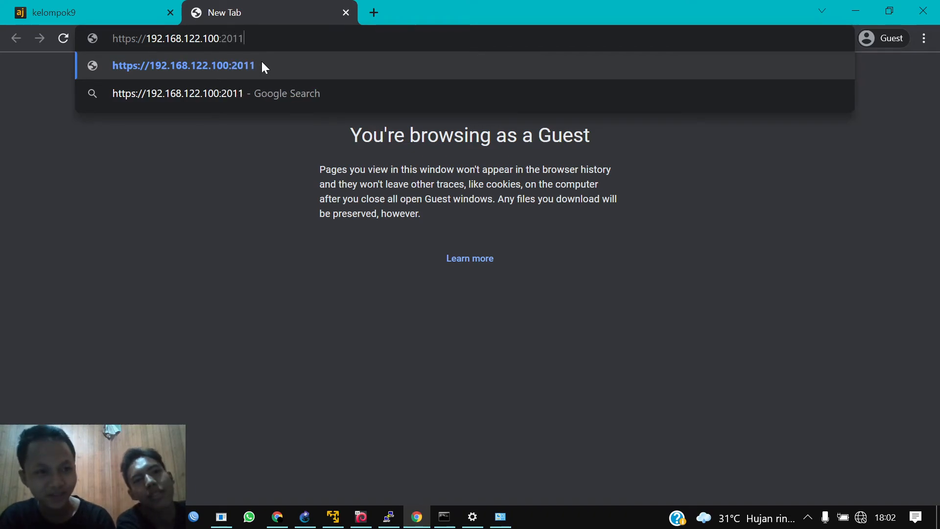
Step: Load Ajenti on port 2011 and log in with the account password
key("Return")
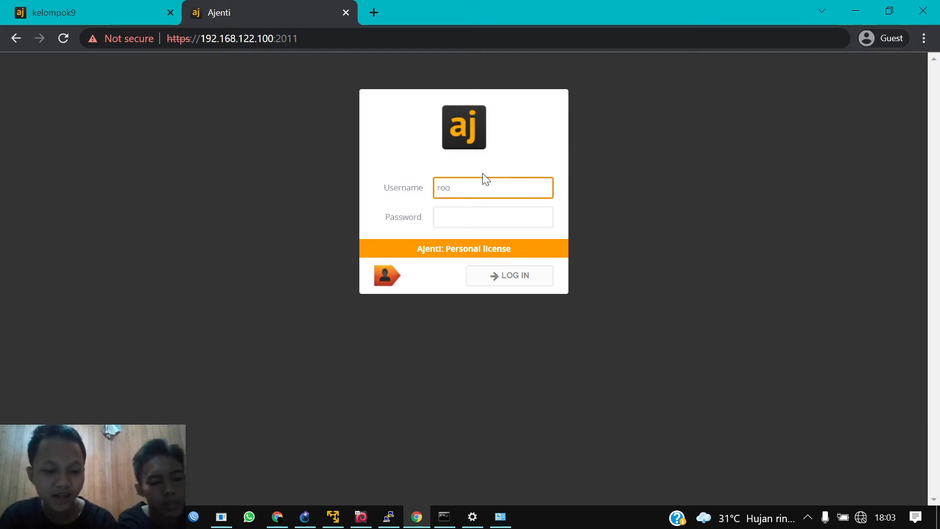
key("Tab")
type("*****")
key("Return")
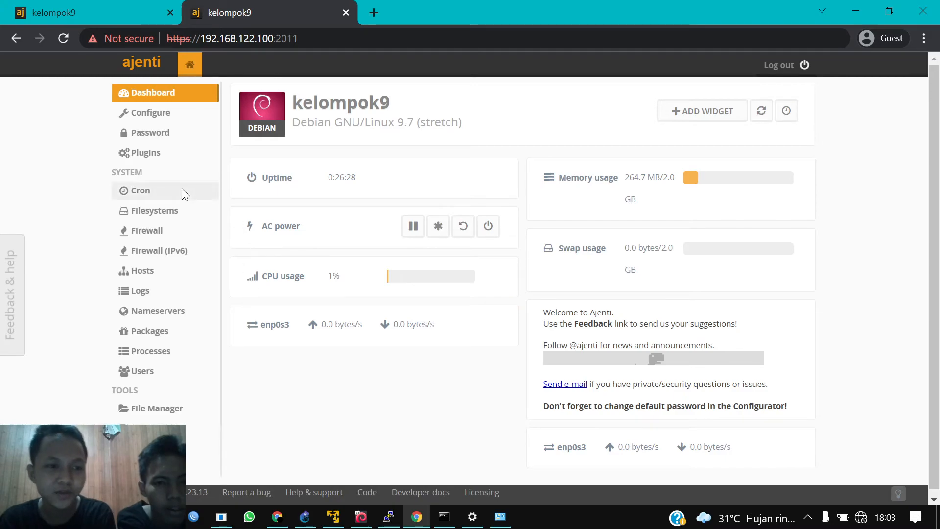
Step: Under Configure > Users, paste a new password for adriano and confirm it
left_click(168, 117)
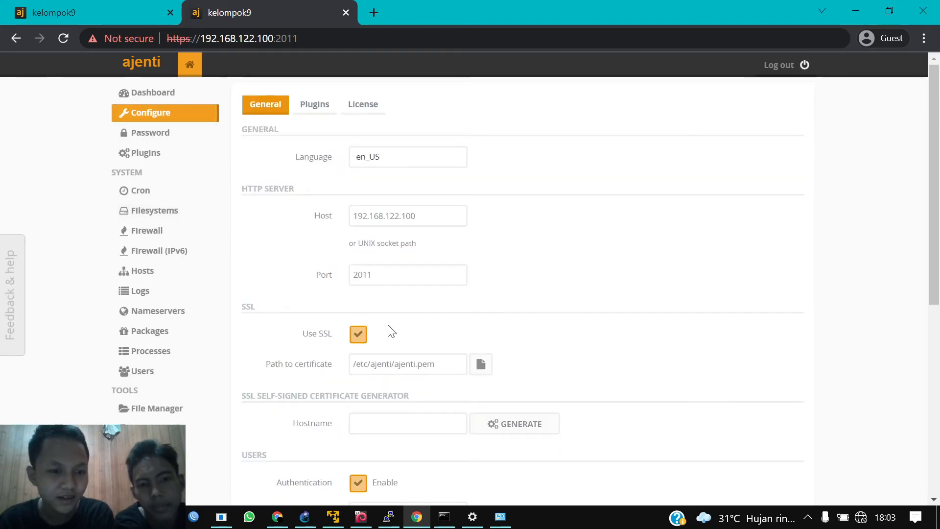
scroll(388, 329, "down", 2)
scroll(387, 325, "down", 4)
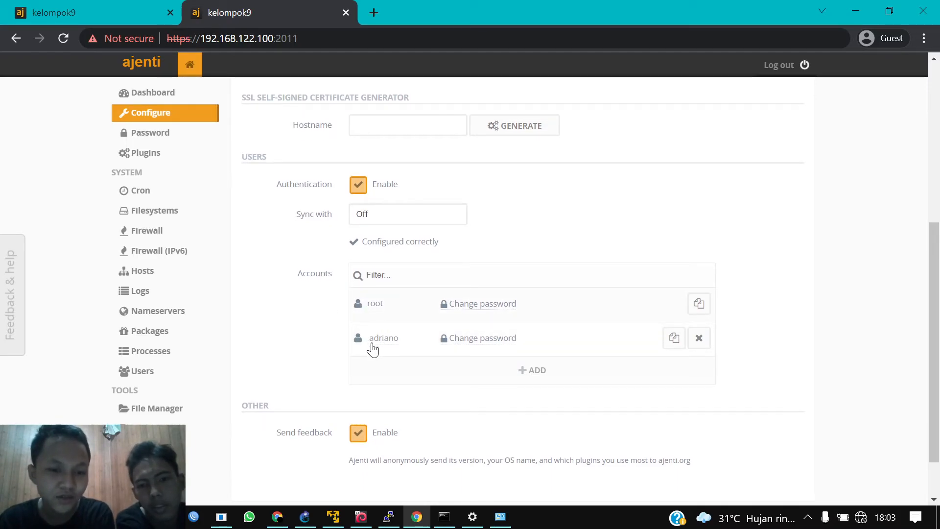
left_click(473, 343)
key("ctrl+v")
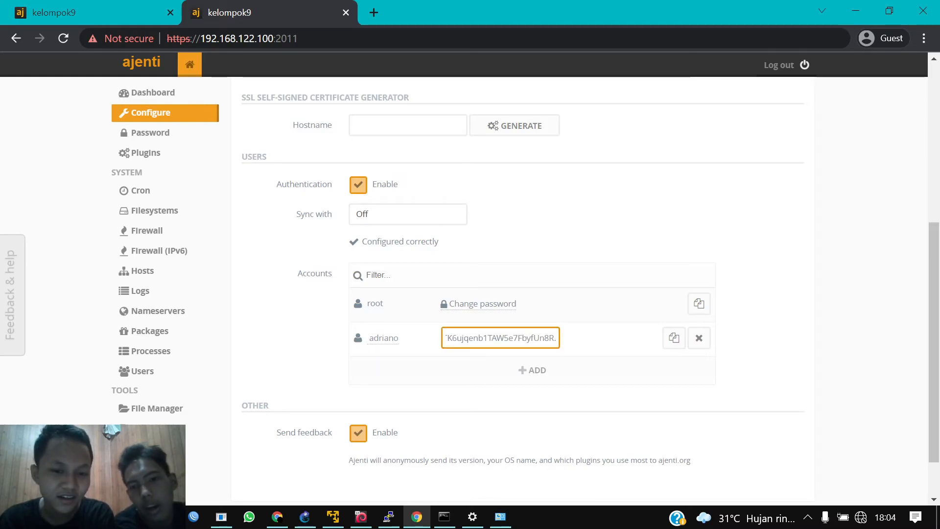
key("Return")
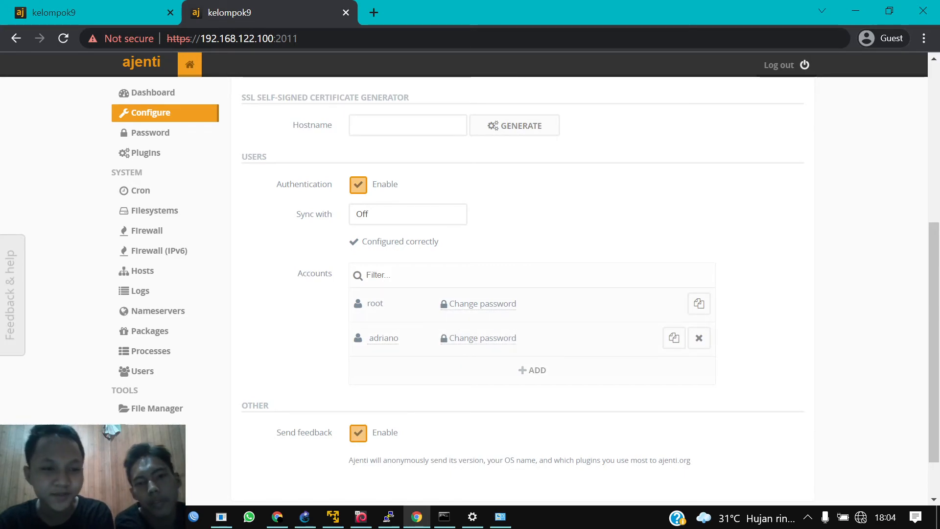
Step: Scroll back up to review the saved port 2011, SSL and authentication settings
scroll(465, 293, "up", 1)
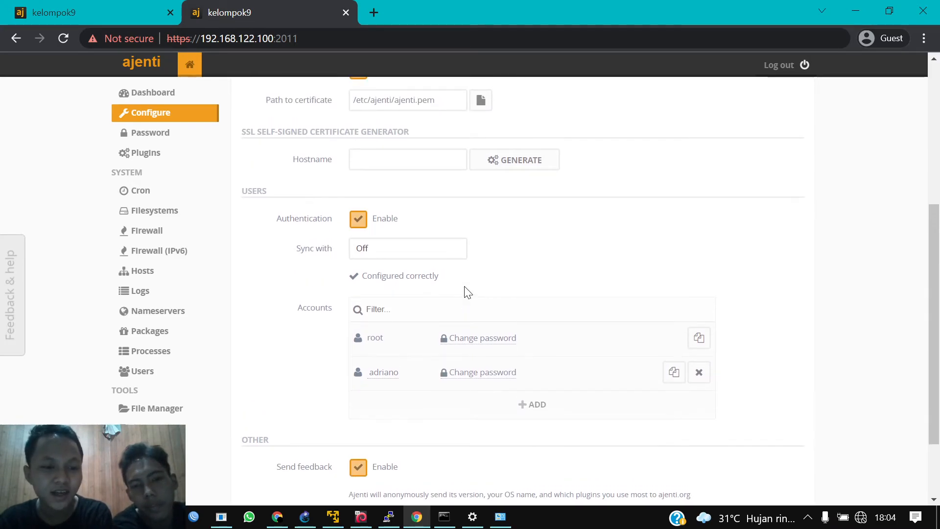
scroll(465, 292, "up", 1)
scroll(465, 292, "up", 1)
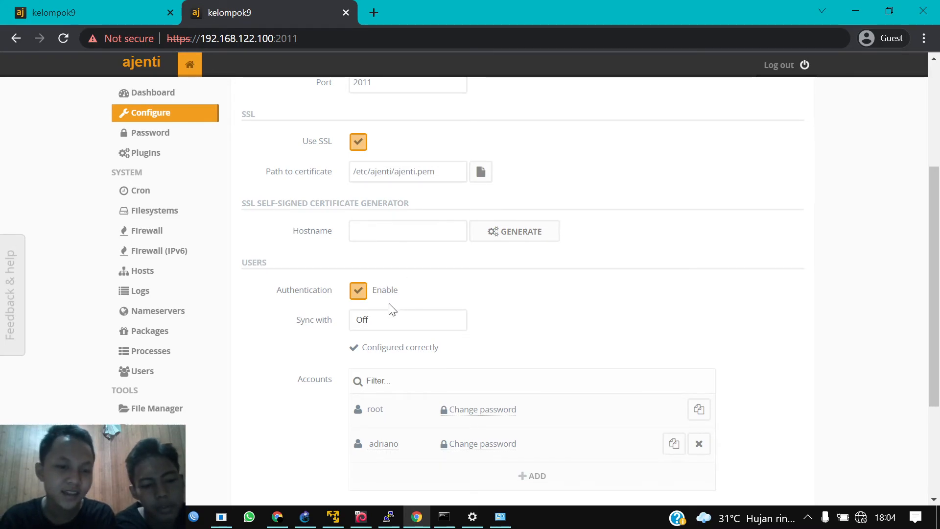
scroll(384, 273, "up", 1)
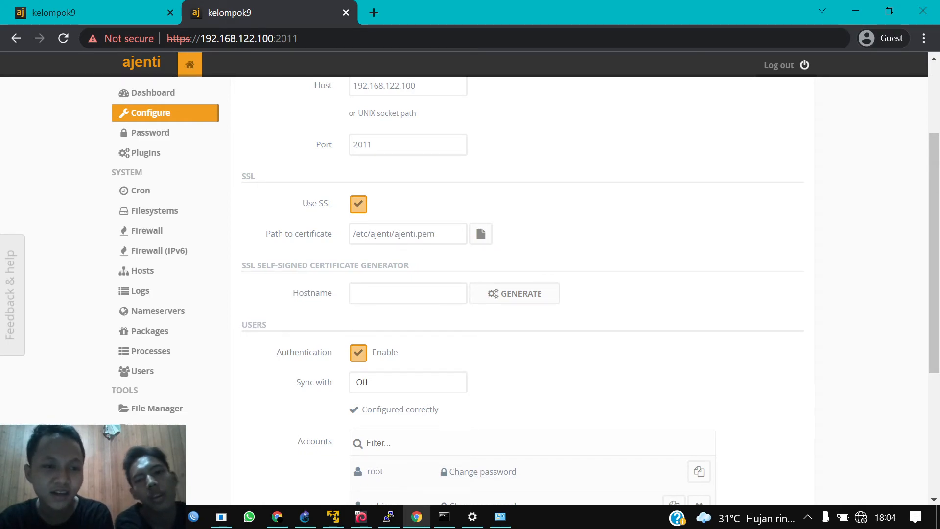
scroll(314, 212, "up", 1)
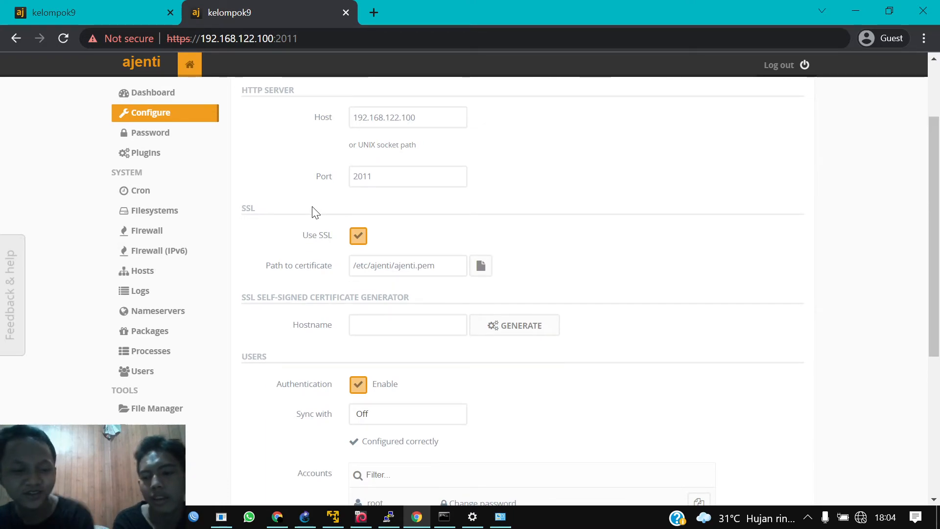
scroll(313, 212, "down", 2)
scroll(313, 212, "down", 3)
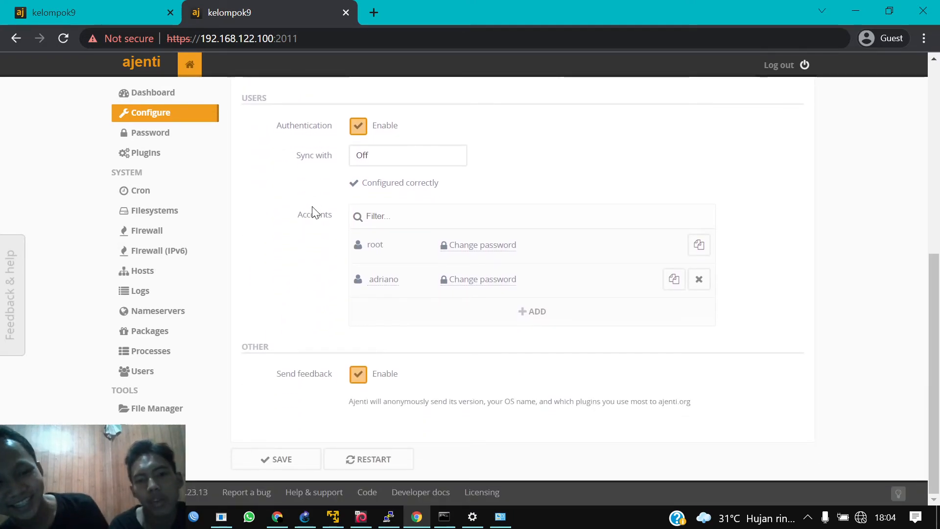
Step: Expand the new user account's details and scroll down to its Permissions section
left_click(426, 280)
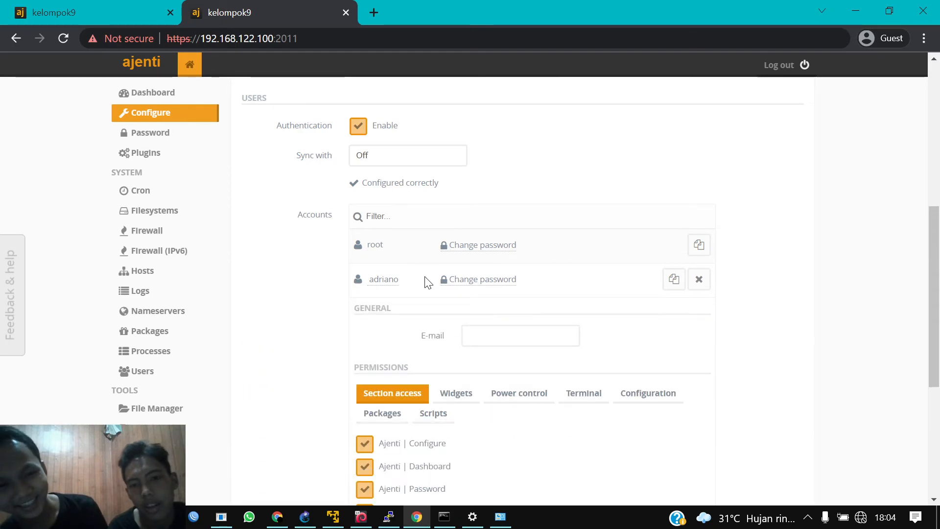
left_click(413, 315)
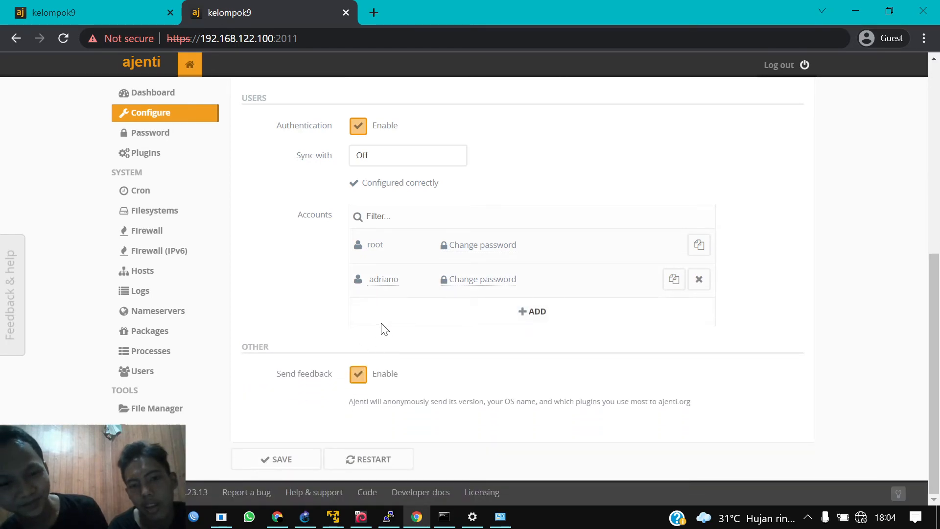
left_click(423, 282)
left_click(424, 282)
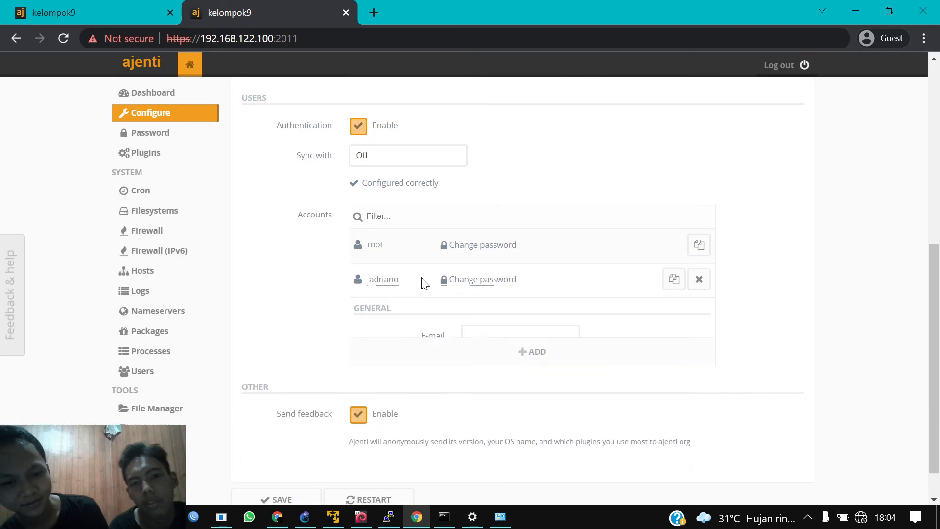
left_click(424, 282)
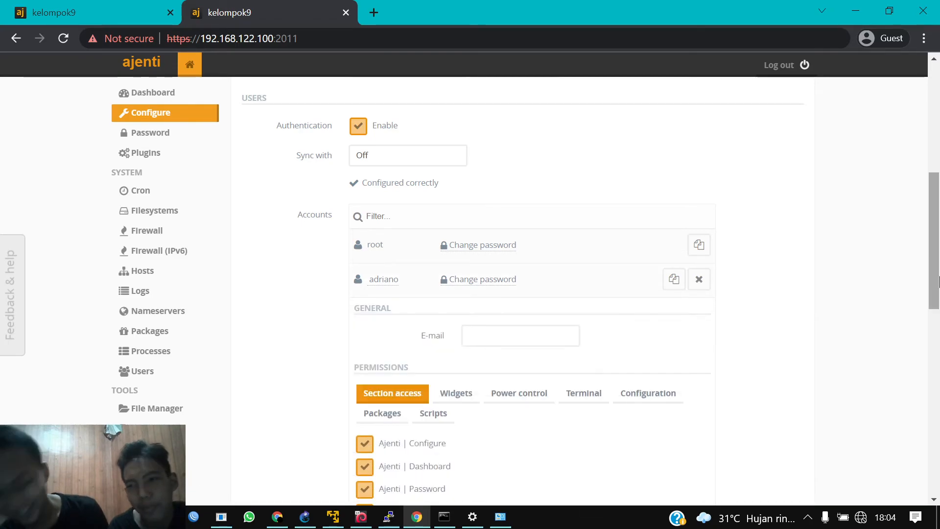
scroll(938, 286, "down", 4)
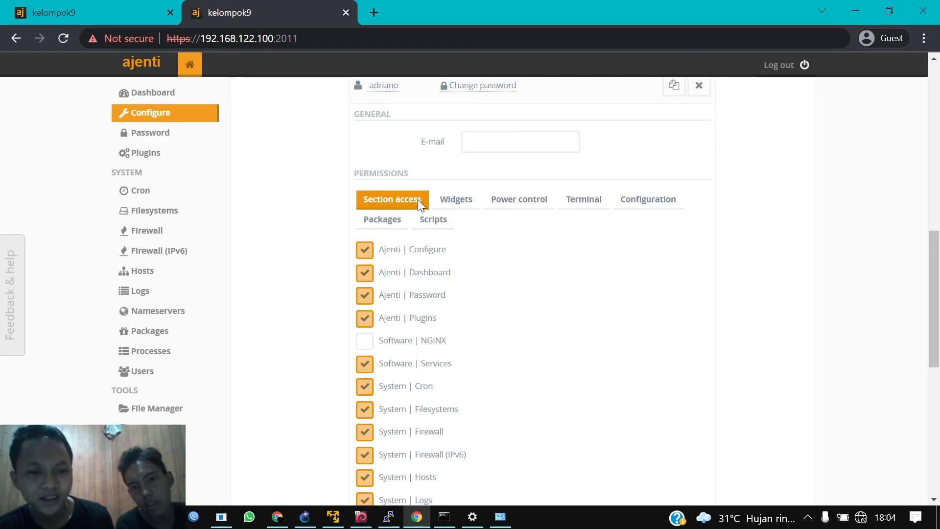
Step: Show the Widgets then Power control permissions, with Suspend, Hibernate, Reboot and Shutdown allowed
left_click(455, 201)
left_click(512, 204)
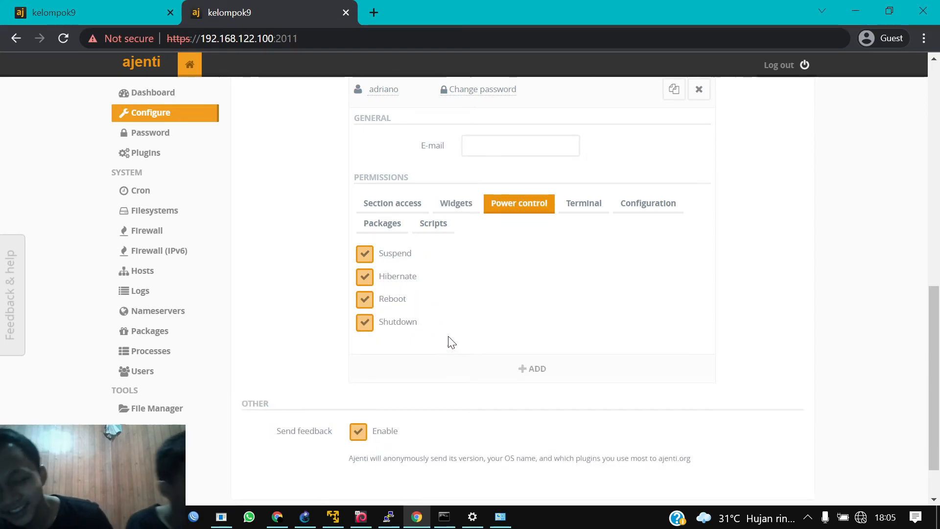
scroll(448, 340, "down", 2)
scroll(451, 342, "up", 6)
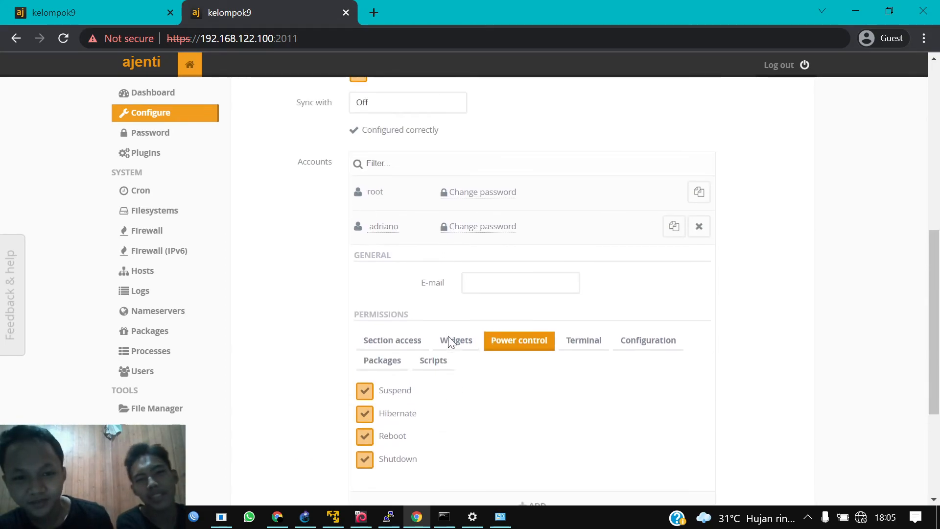
scroll(449, 343, "up", 2)
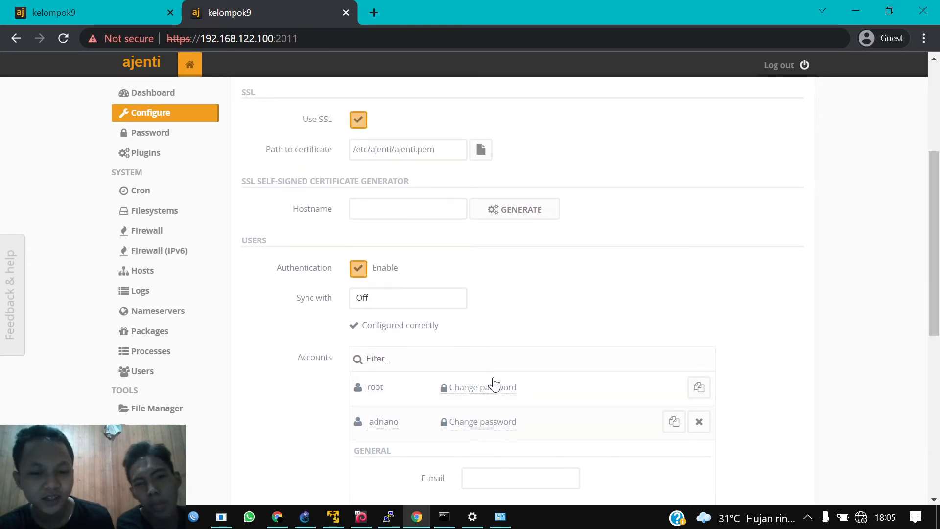
scroll(489, 382, "down", 6)
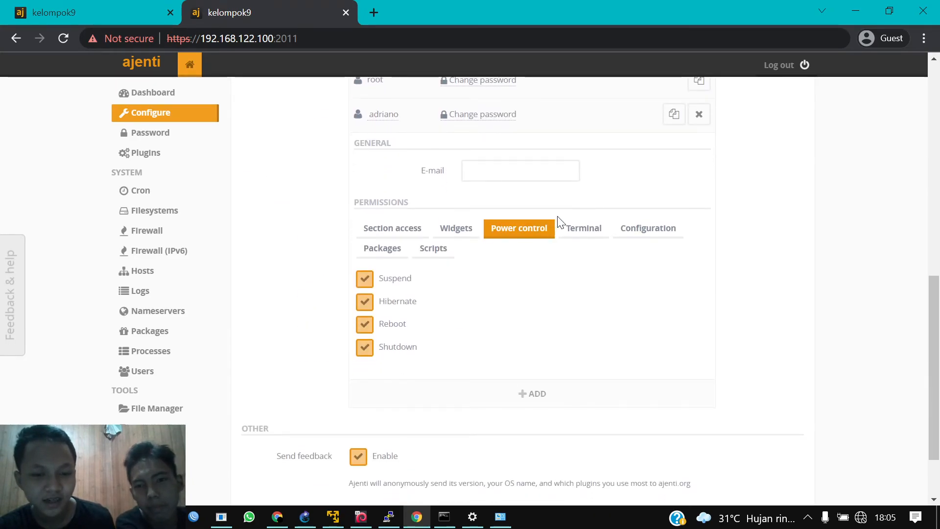
scroll(559, 221, "down", 2)
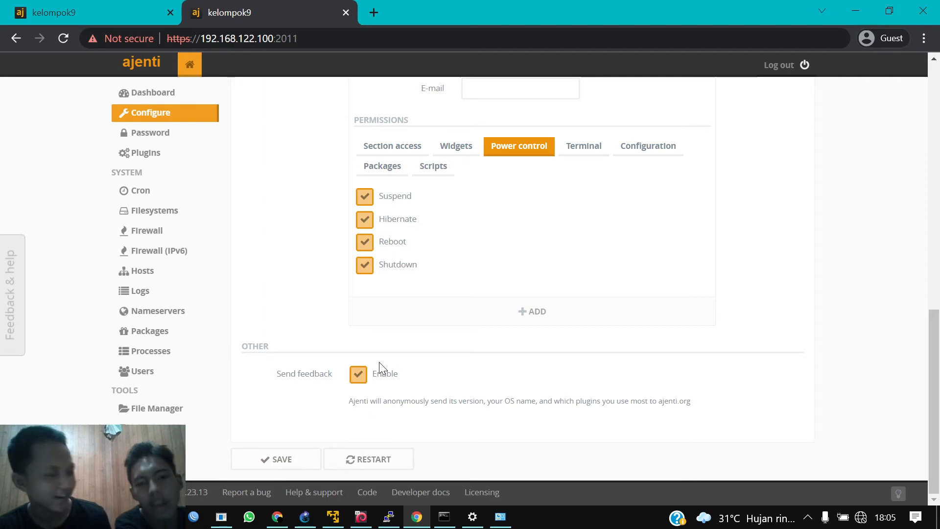
left_click(370, 12)
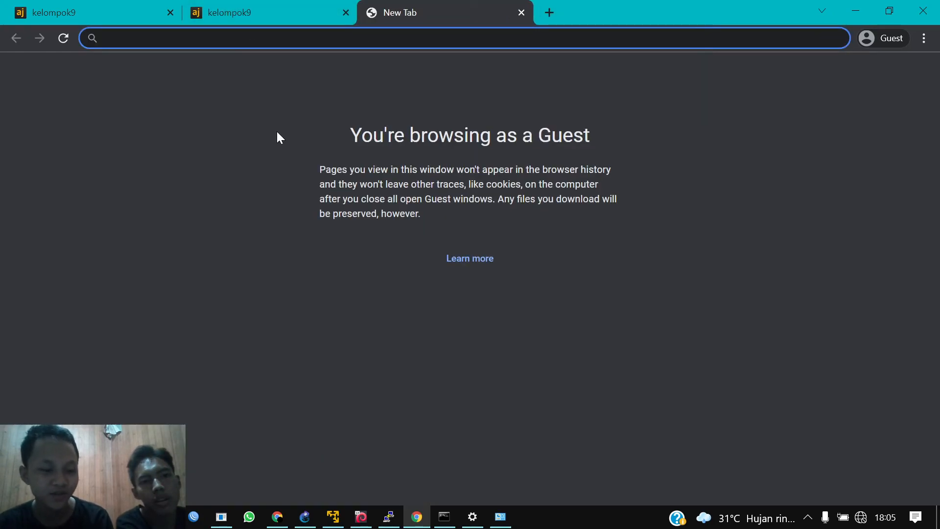
type("https")
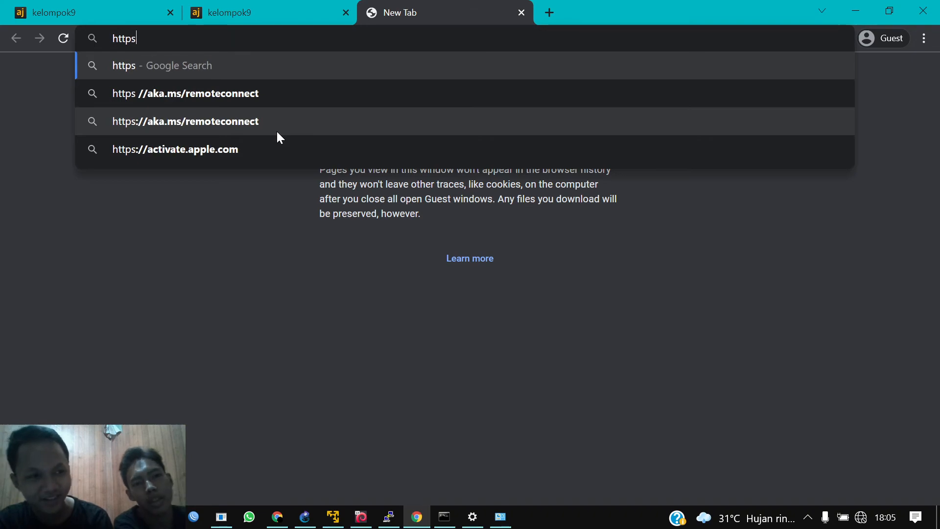
type("://")
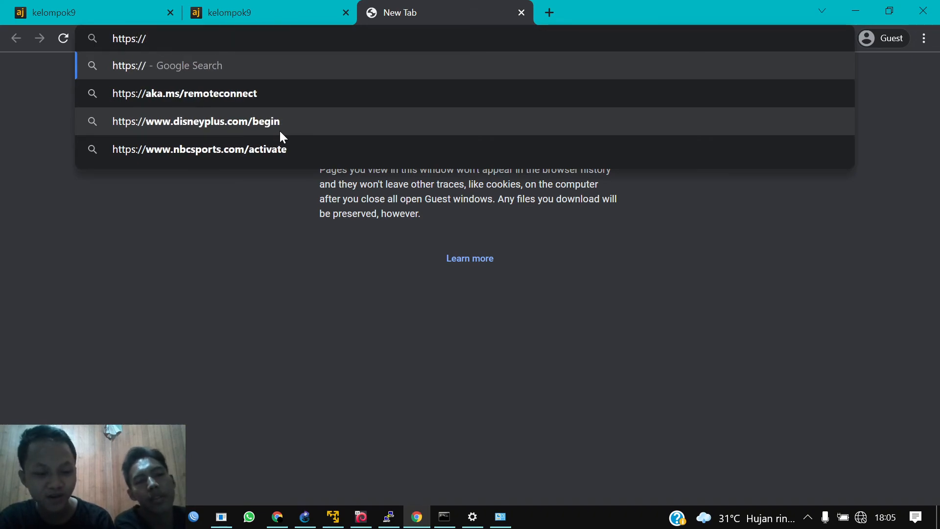
type("192.168.122.100:2011")
key("Return")
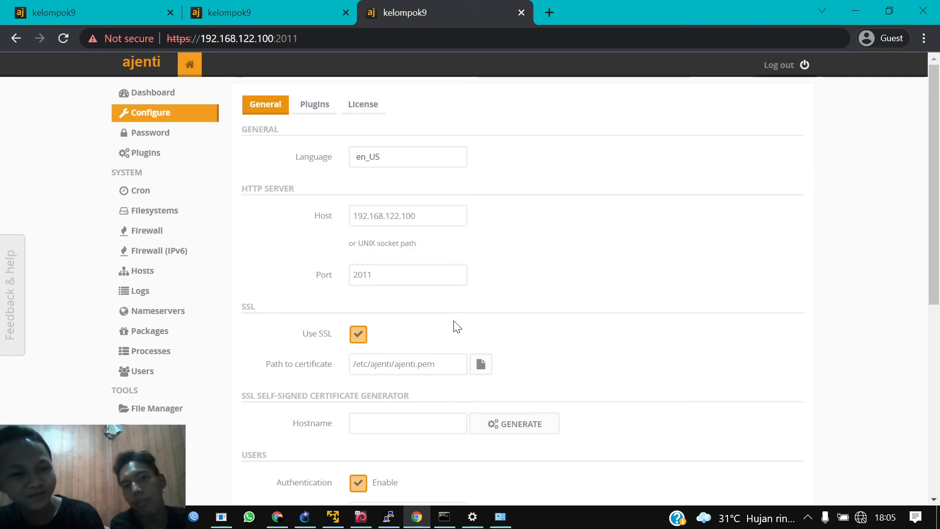
Step: Log out of the current session and log in as the new non-root user with its password
scroll(457, 327, "down", 1)
scroll(457, 327, "up", 1)
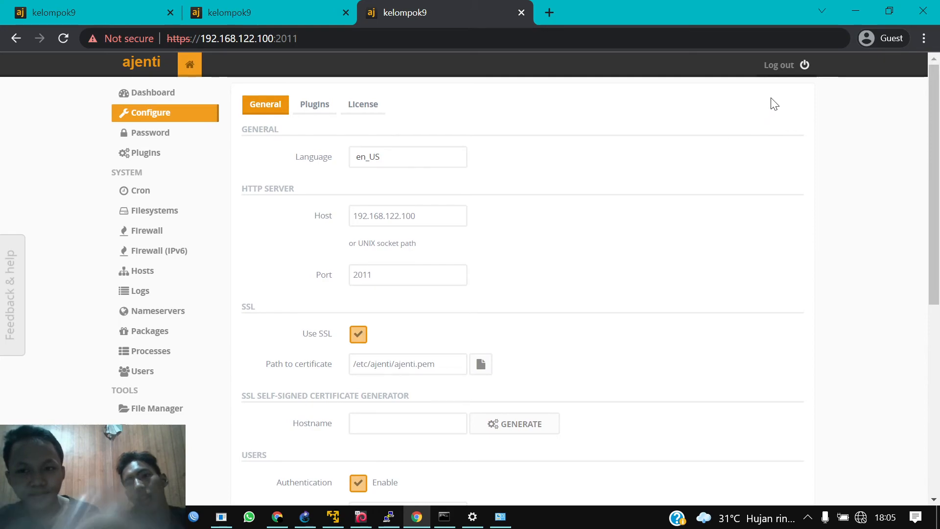
left_click(802, 64)
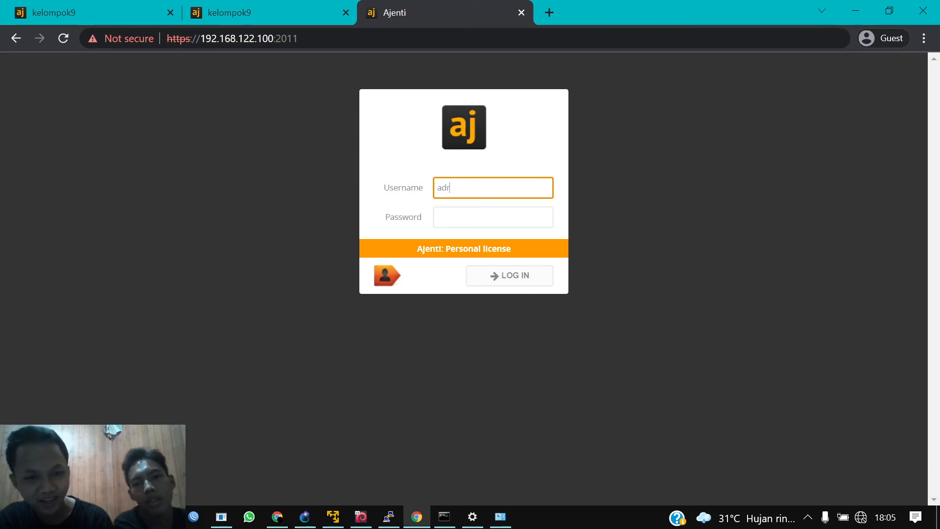
key("Tab")
type("•")
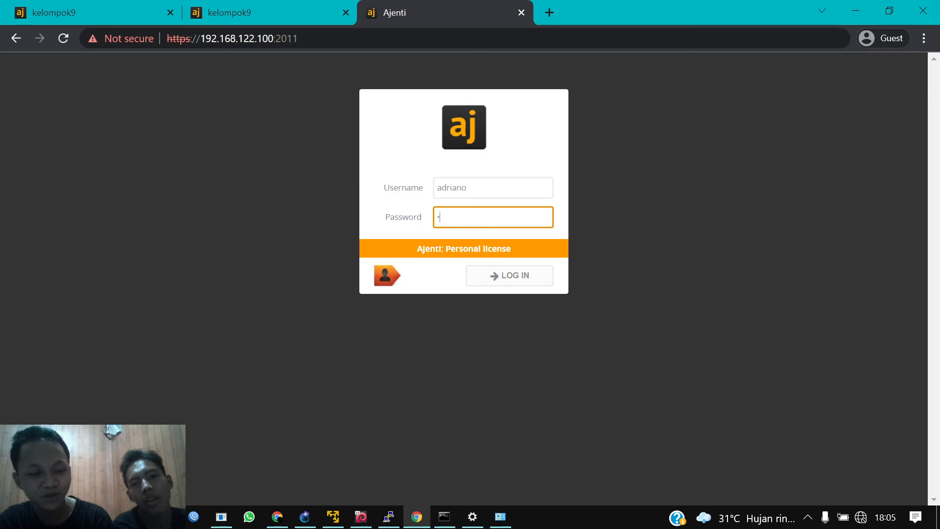
left_click(494, 275)
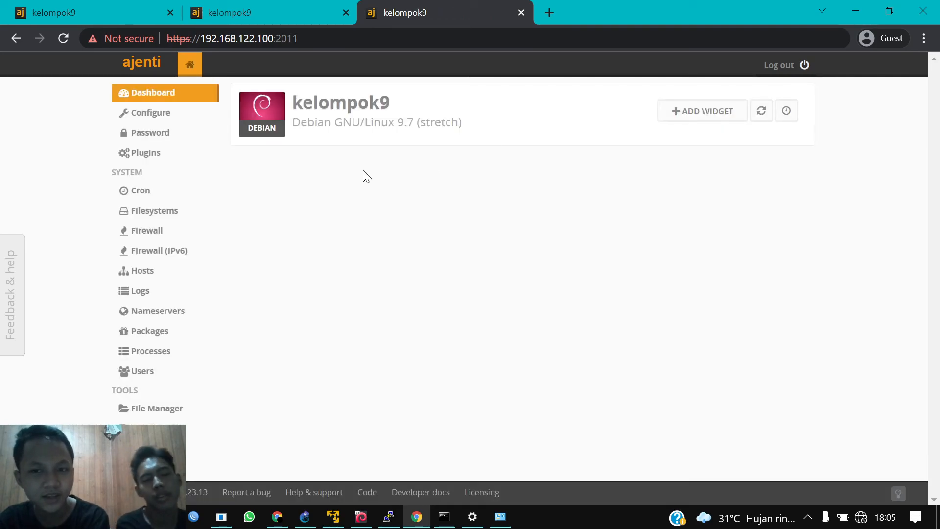
Step: Visit the Configure and Password pages, then open Packages showing upgradeable base-files and dbus
left_click(165, 120)
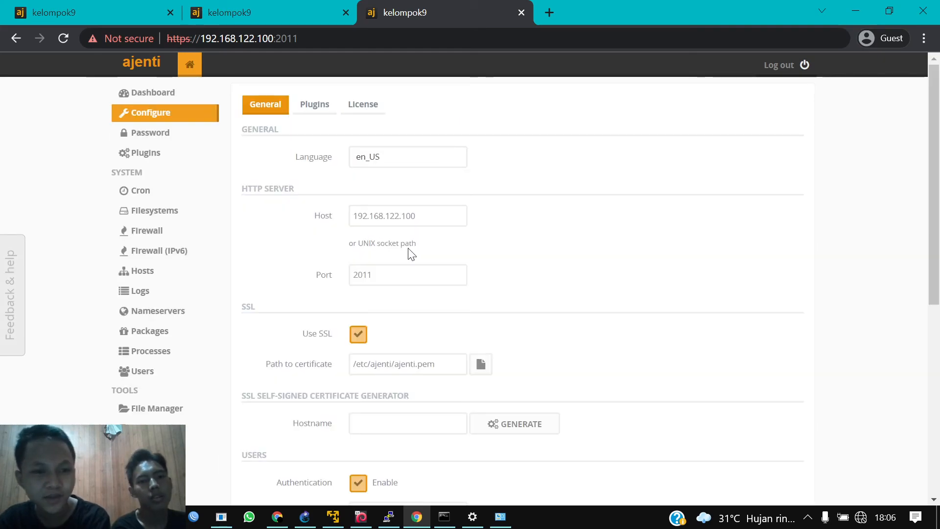
scroll(356, 239, "down", 1)
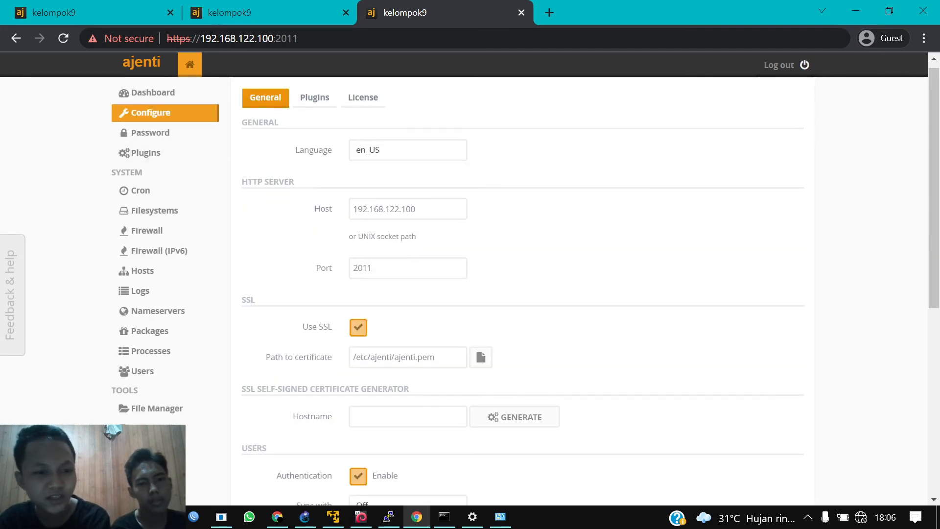
left_click(167, 137)
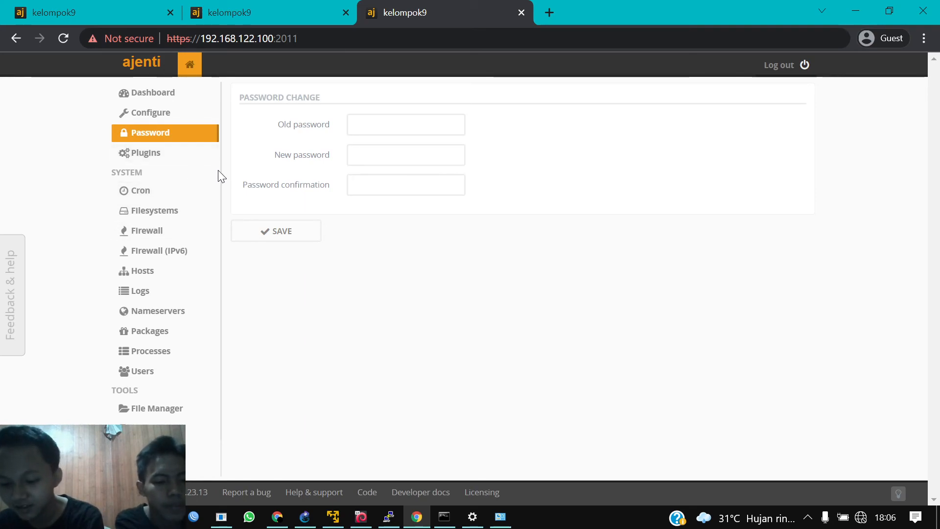
left_click(151, 113)
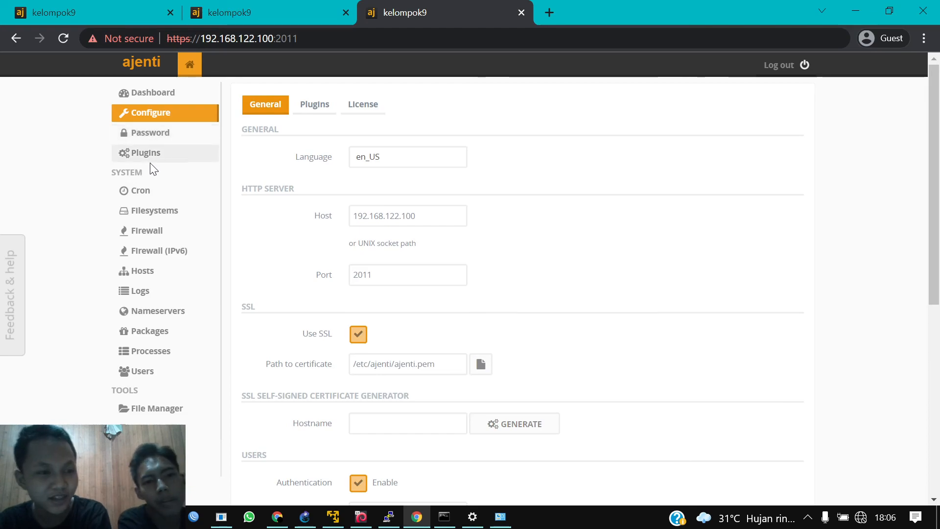
left_click(210, 327)
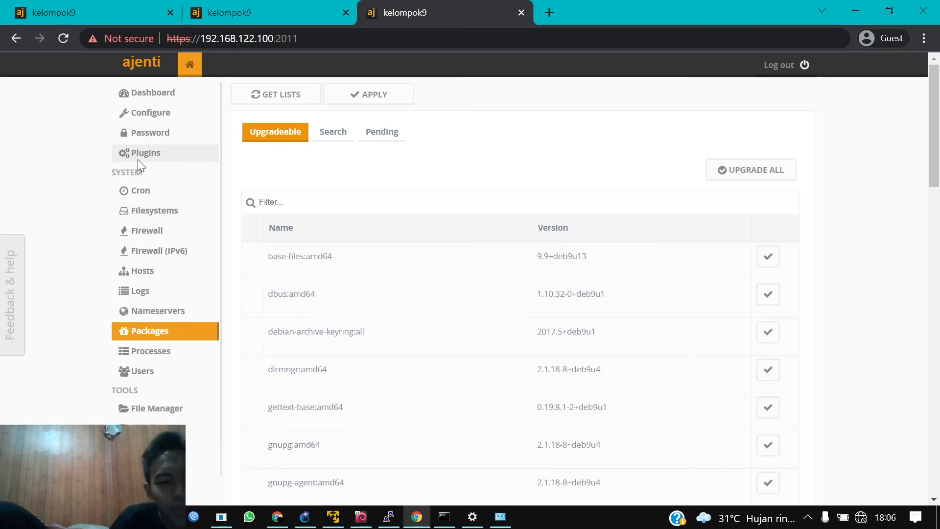
Step: Open Plugins and scroll the installed list, including Apache, BIND9, PostgreSQL and Samba with IDs
left_click(138, 156)
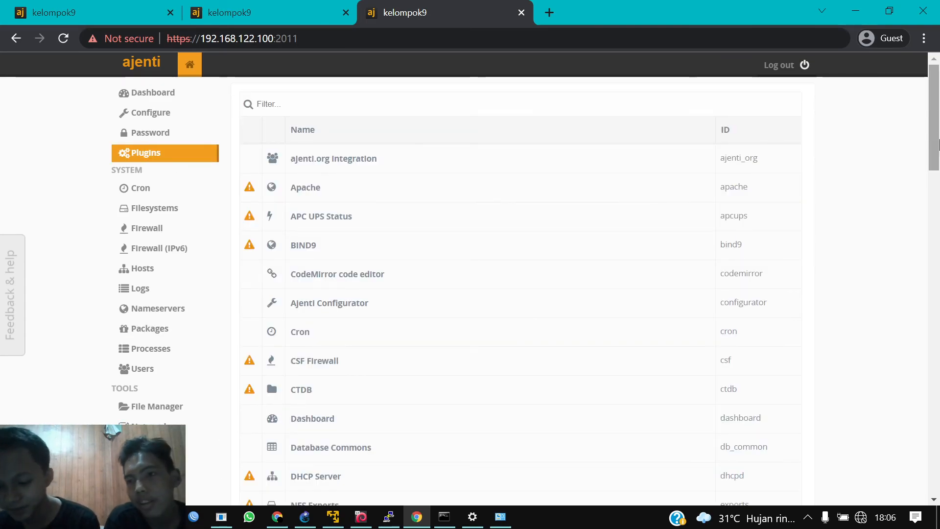
mouse_move(938, 153)
left_mouse_down()
mouse_move(938, 218)
mouse_move(938, 150)
left_mouse_up()
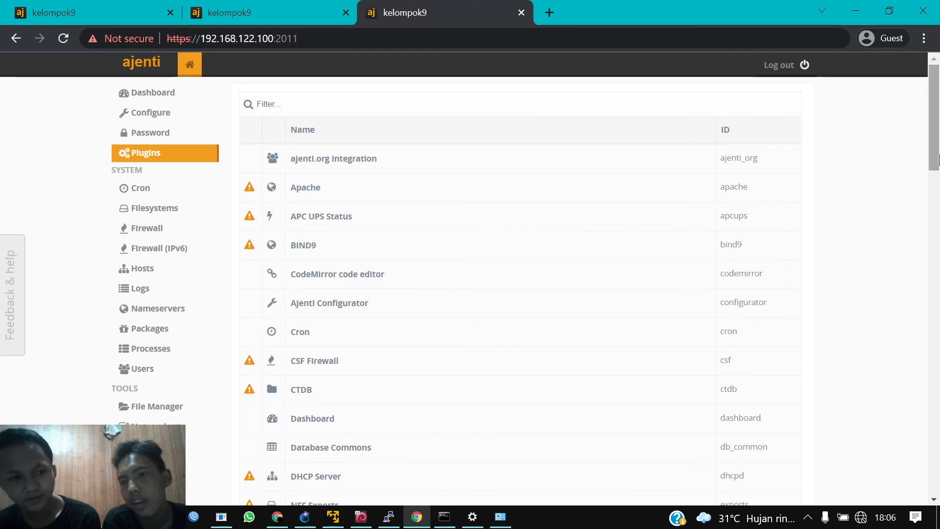
left_click_drag(939, 160, 938, 230)
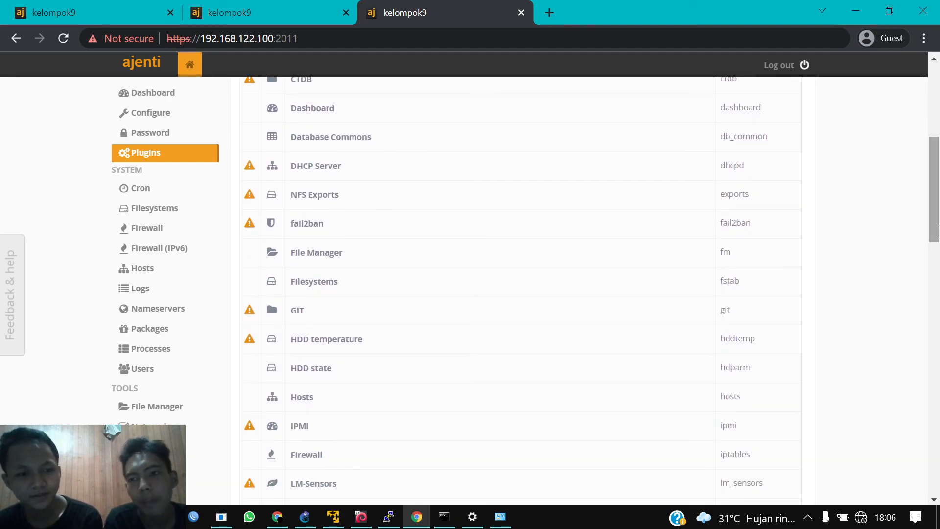
left_click_drag(939, 224, 938, 222)
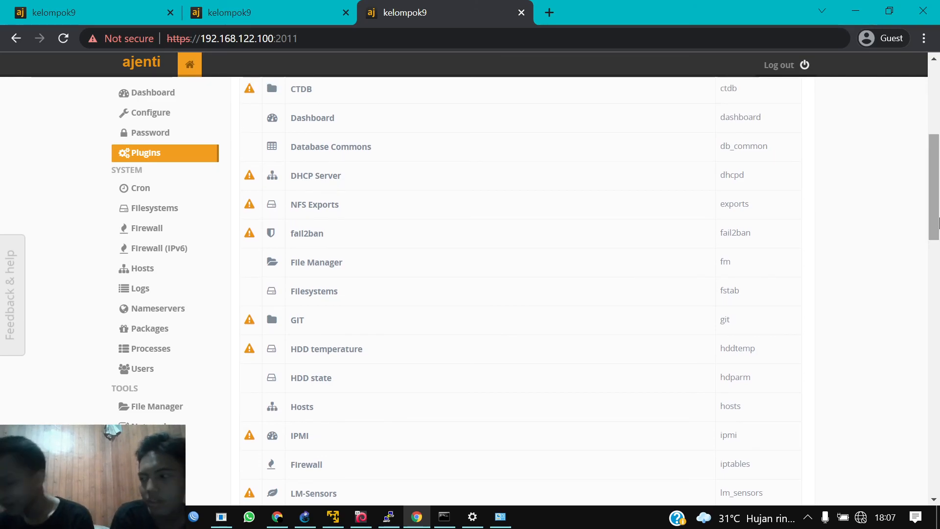
scroll(535, 246, "up", 5)
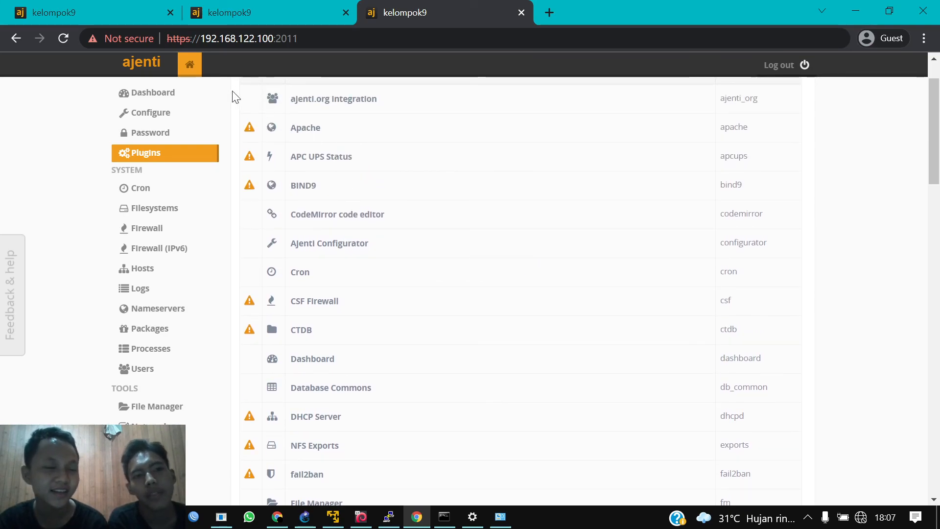
scroll(221, 149, "up", 2)
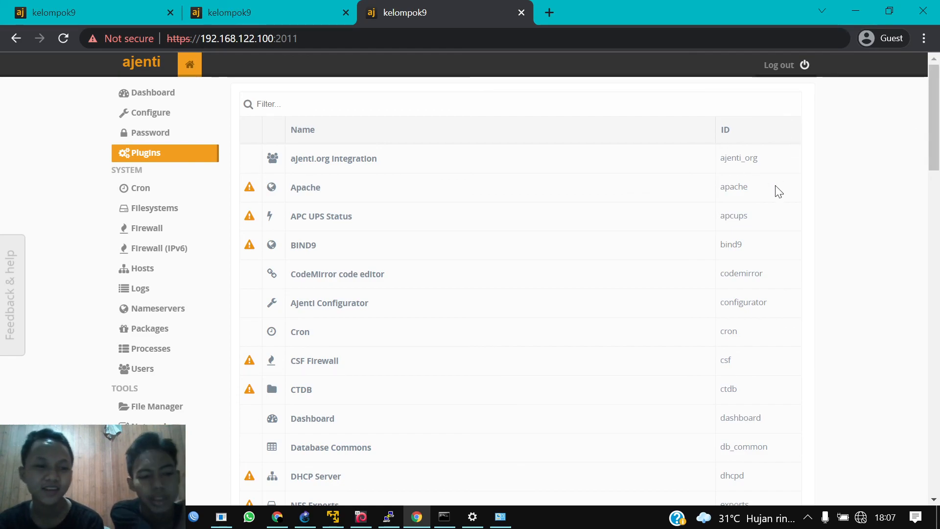
scroll(691, 244, "down", 1)
scroll(691, 244, "up", 1)
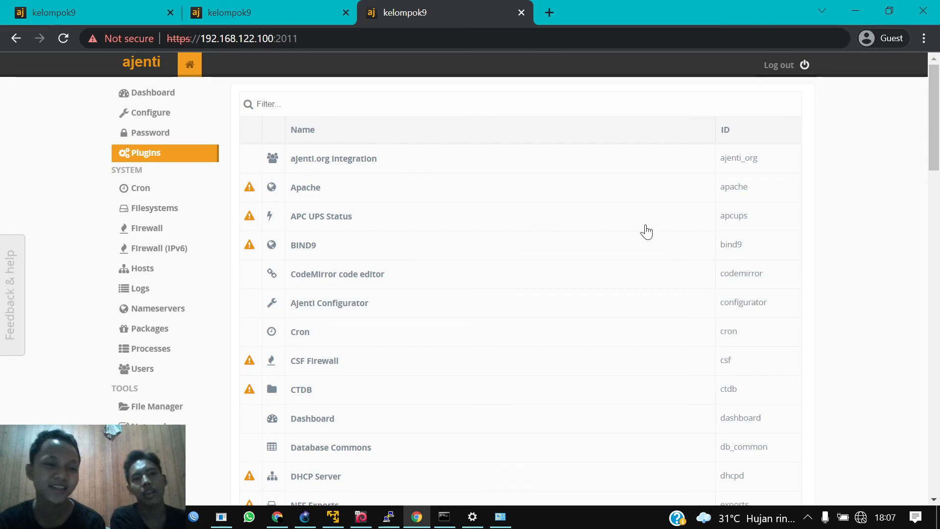
scroll(674, 255, "down", 15)
scroll(752, 160, "down", 8)
scroll(754, 160, "up", 4)
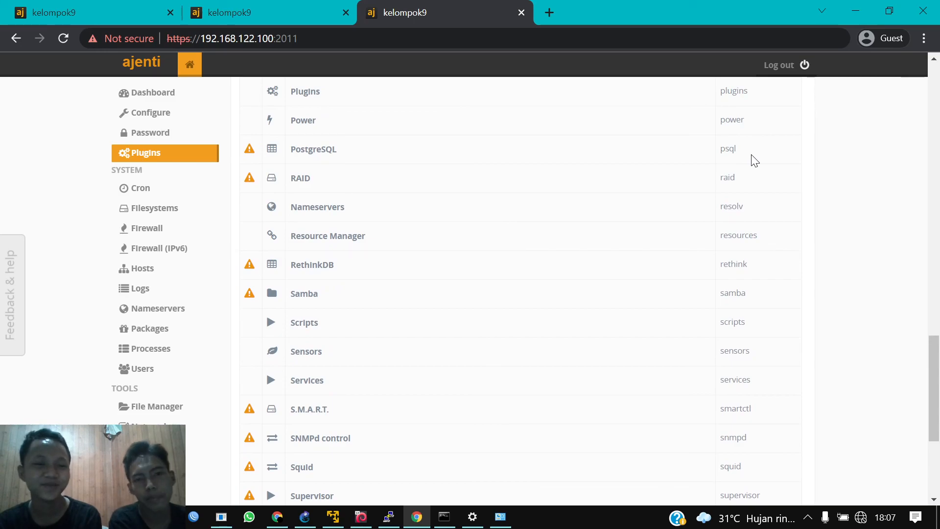